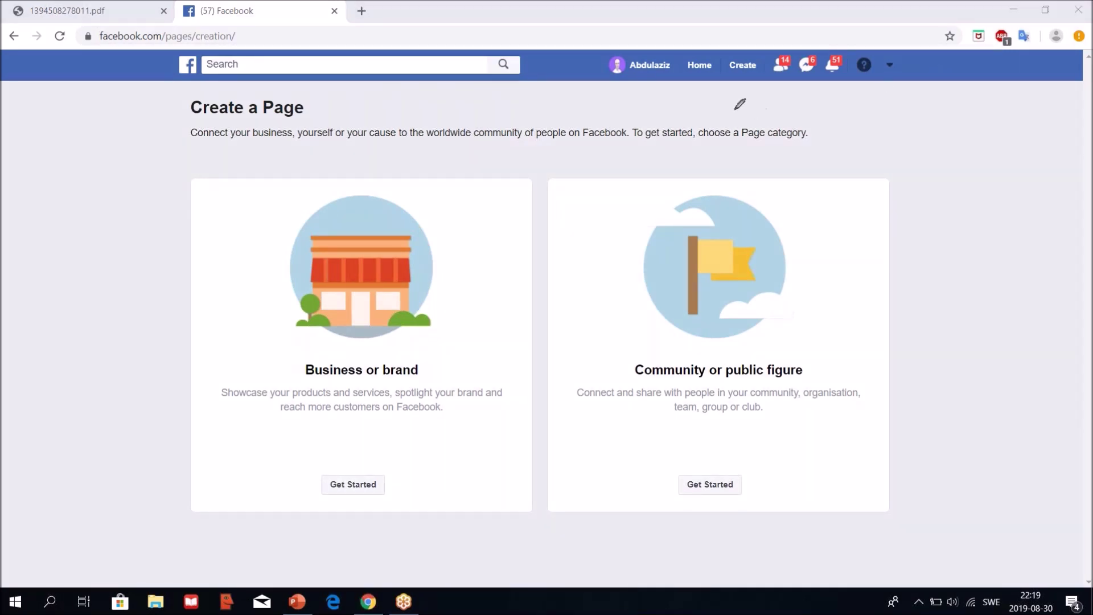
# Step: Start creating a new Facebook Page through the Create options
pyautogui.moveTo(723, 95)
pyautogui.mouseDown()
pyautogui.moveTo(725, 61)
pyautogui.moveTo(767, 52)
pyautogui.moveTo(773, 66)
pyautogui.moveTo(737, 94)
pyautogui.moveTo(724, 90)
pyautogui.mouseUp()
pyautogui.click(742, 69)
pyautogui.click(743, 69)
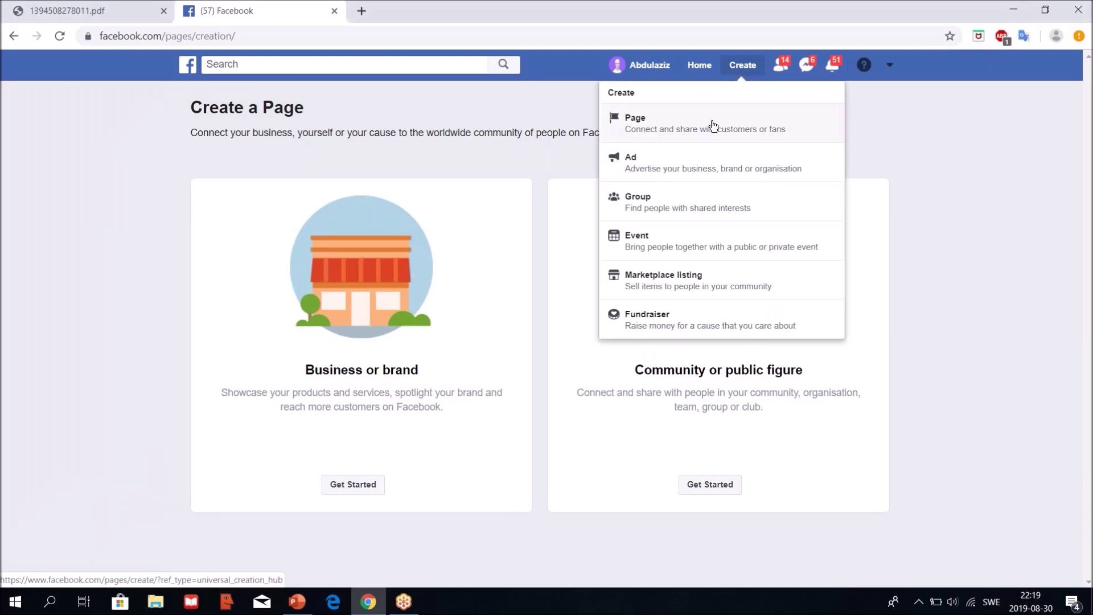
pyautogui.moveTo(635, 137)
pyautogui.mouseDown()
pyautogui.moveTo(616, 124)
pyautogui.moveTo(659, 114)
pyautogui.mouseUp()
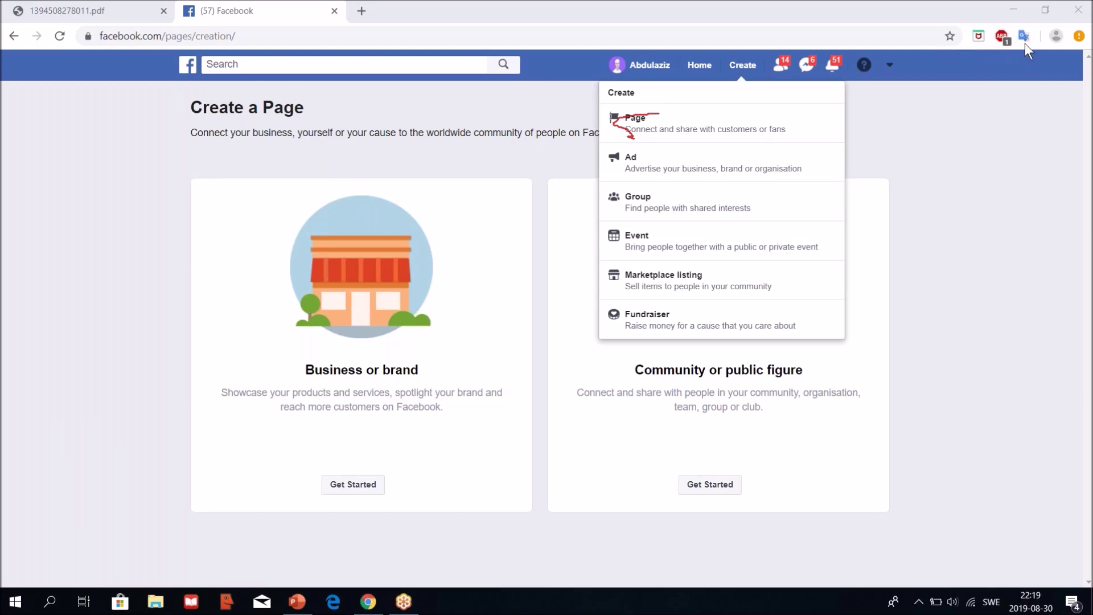
pyautogui.click(704, 135)
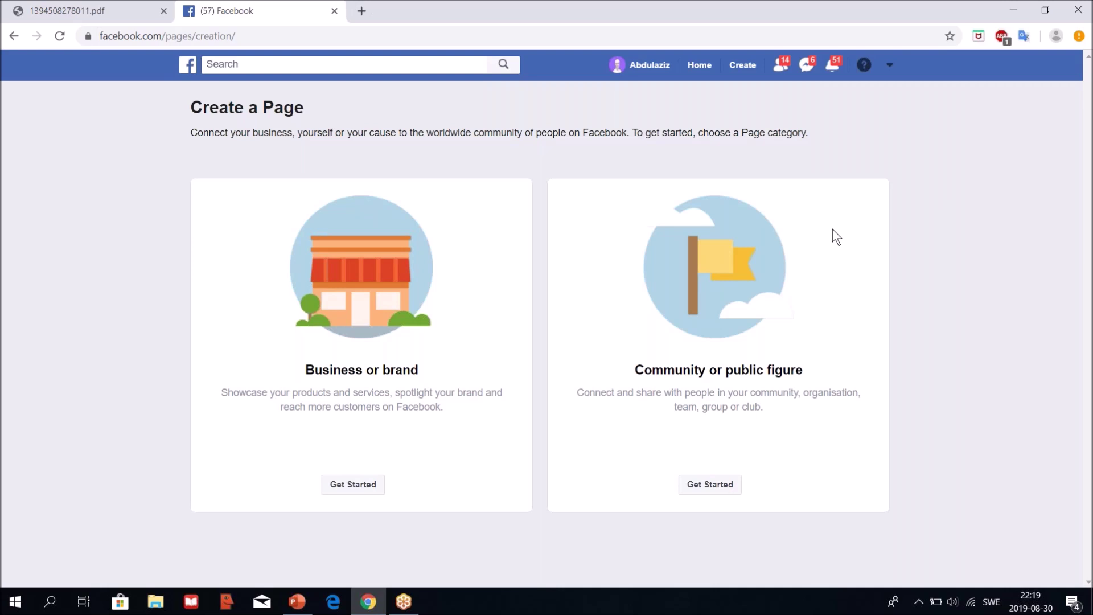
# Step: Choose Business or brand as the type of the new Page and open its setup form
pyautogui.hotkey('ctrl', 'shift', 'p')
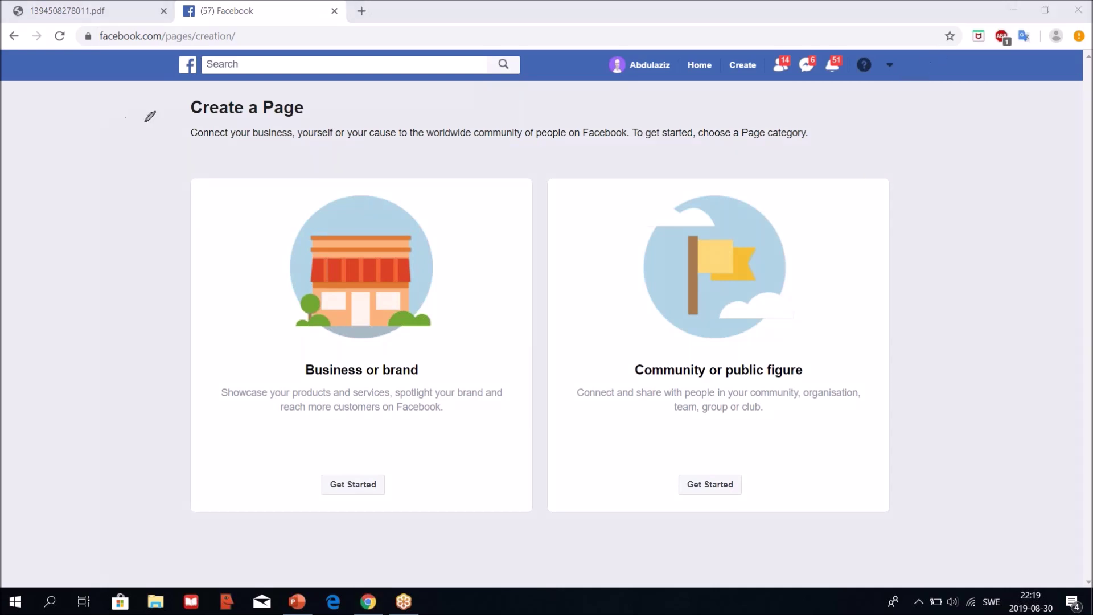
pyautogui.moveTo(180, 123); pyautogui.dragTo(314, 131)
pyautogui.moveTo(282, 386); pyautogui.dragTo(389, 391)
pyautogui.moveTo(635, 388); pyautogui.dragTo(704, 390)
pyautogui.moveTo(310, 459)
pyautogui.mouseDown()
pyautogui.moveTo(428, 464)
pyautogui.moveTo(443, 480)
pyautogui.moveTo(297, 477)
pyautogui.mouseUp()
pyautogui.click(357, 485)
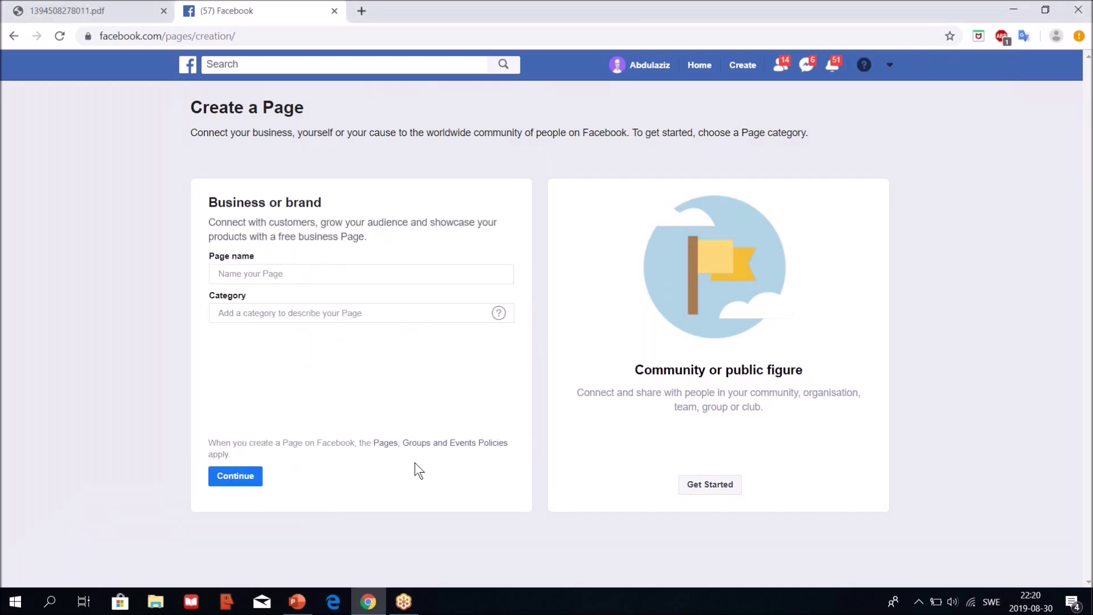
pyautogui.hotkey('ctrl', '2')
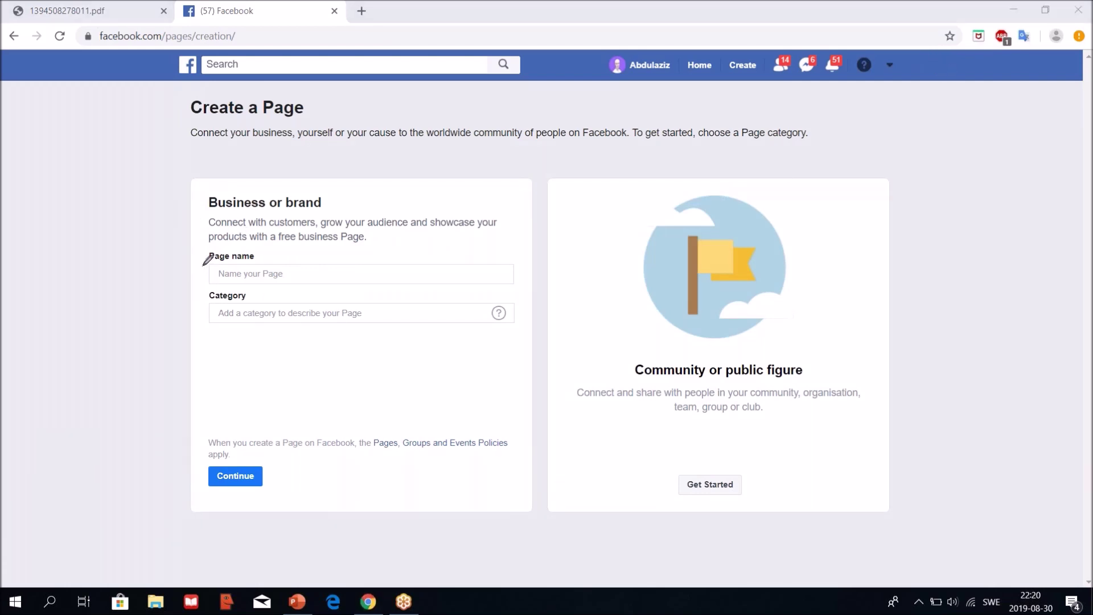
pyautogui.moveTo(200, 261)
pyautogui.mouseDown()
pyautogui.moveTo(271, 250)
pyautogui.moveTo(272, 267)
pyautogui.moveTo(206, 272)
pyautogui.moveTo(198, 259)
pyautogui.mouseUp()
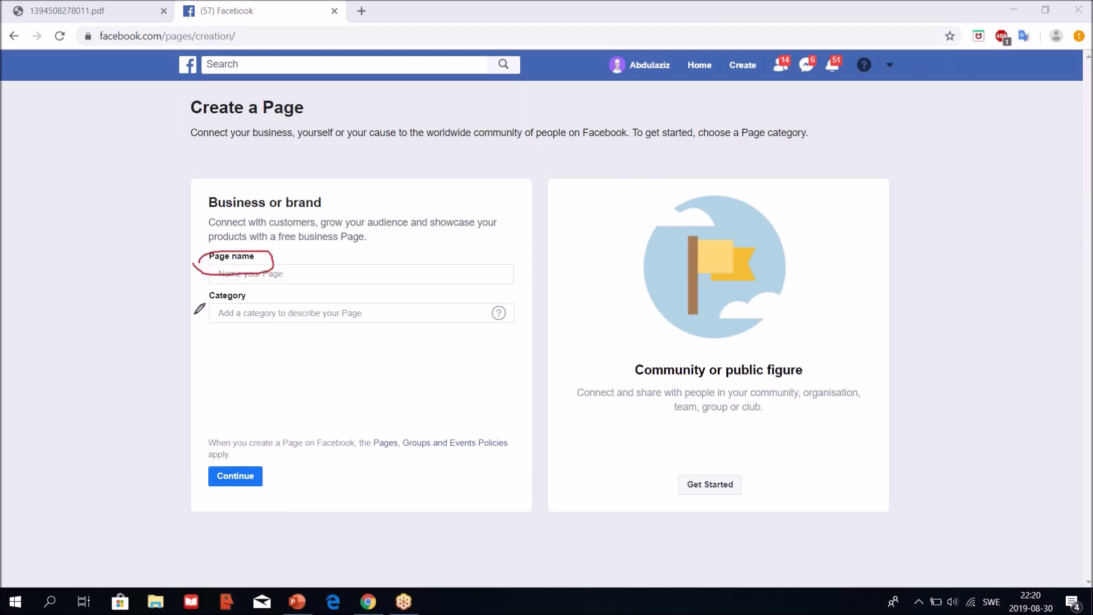
pyautogui.moveTo(190, 306)
pyautogui.mouseDown()
pyautogui.moveTo(200, 292)
pyautogui.moveTo(272, 281)
pyautogui.moveTo(278, 316)
pyautogui.moveTo(266, 328)
pyautogui.moveTo(194, 298)
pyautogui.mouseUp()
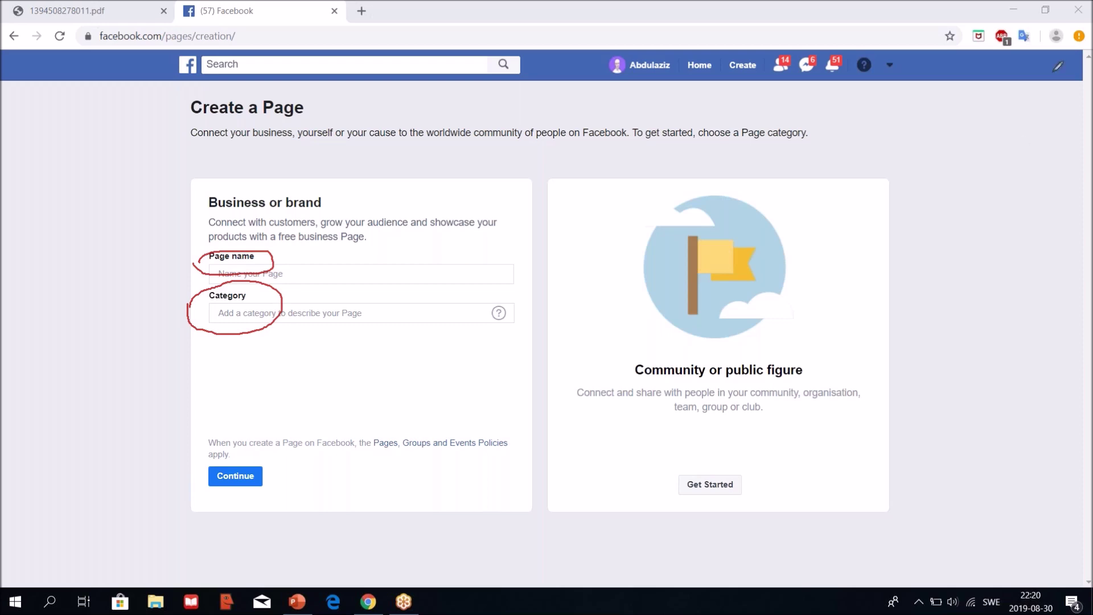
pyautogui.press('Escape')
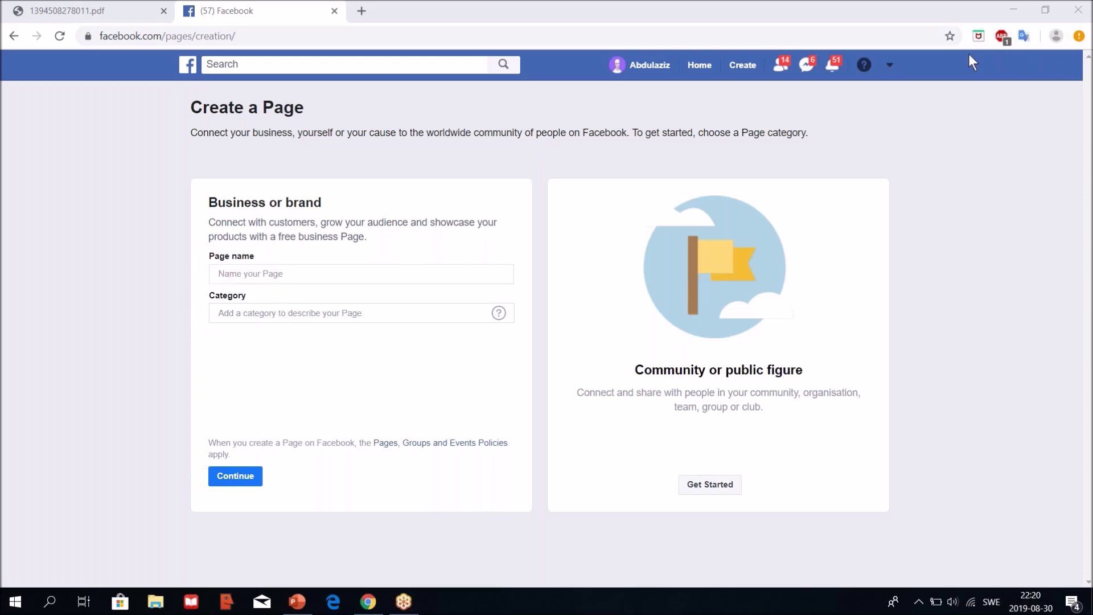
# Step: Name the Page "Carwo Mubaarak", set its category to Clothing (brand) and submit the form
pyautogui.click(346, 277)
pyautogui.write('Carwo')
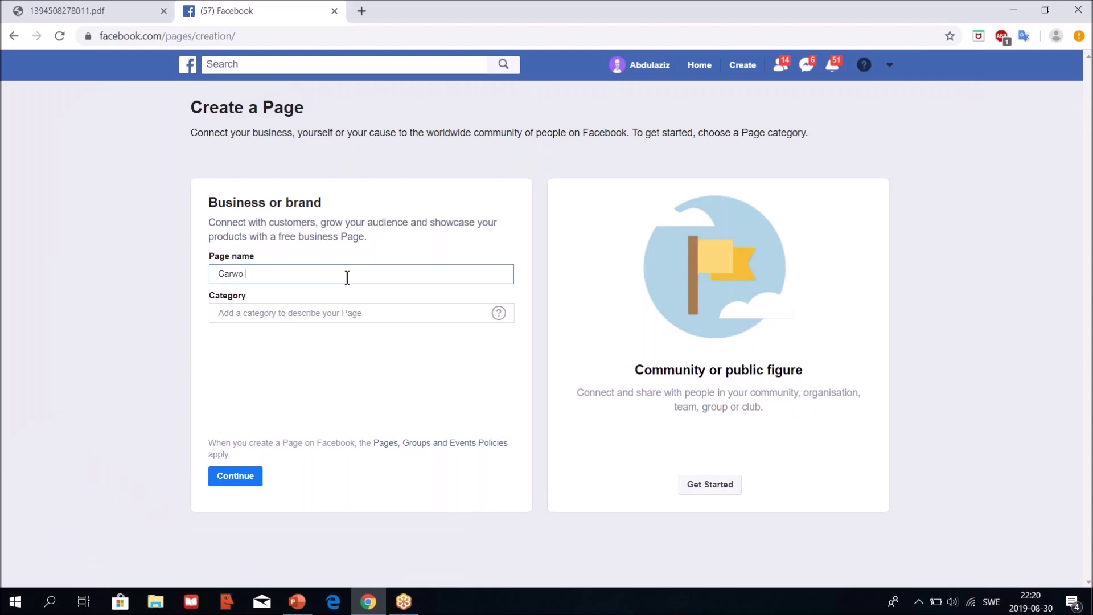
pyautogui.write('Mubaarak')
pyautogui.click(323, 316)
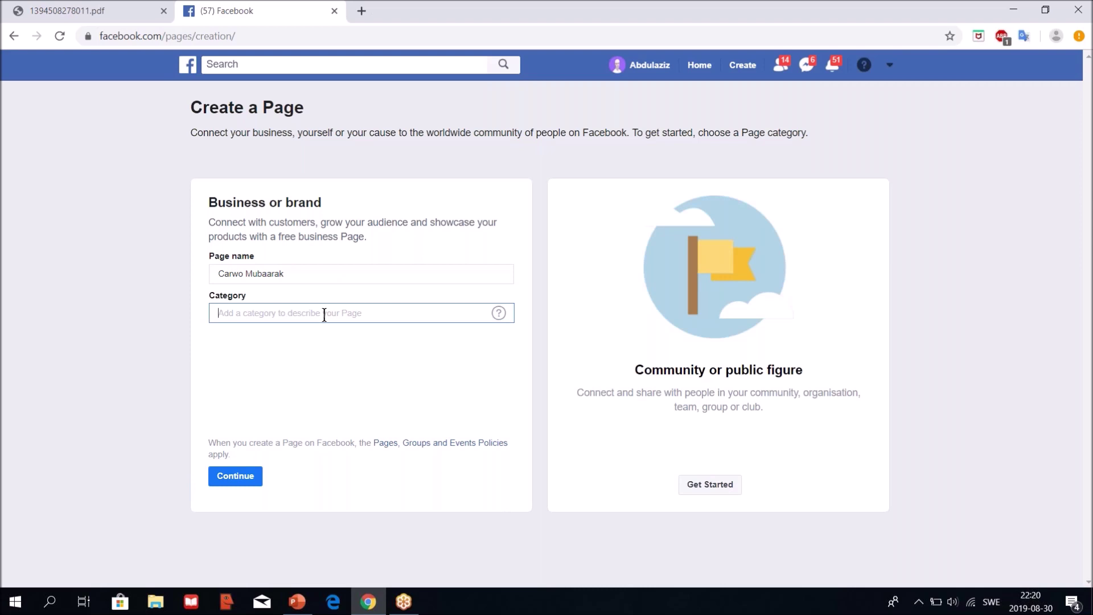
pyautogui.write('c')
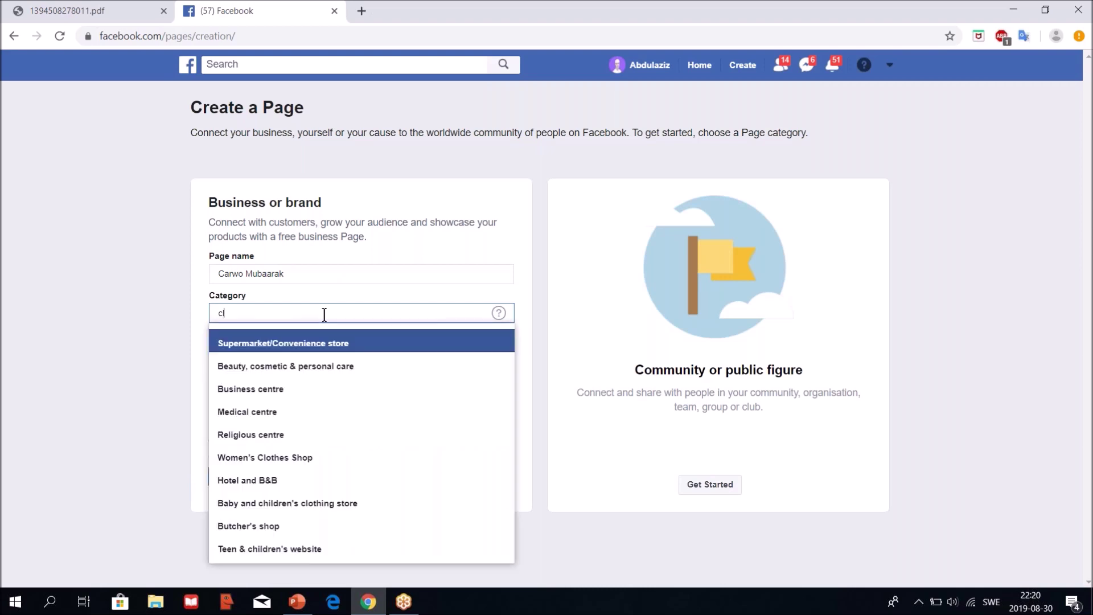
pyautogui.write('lo')
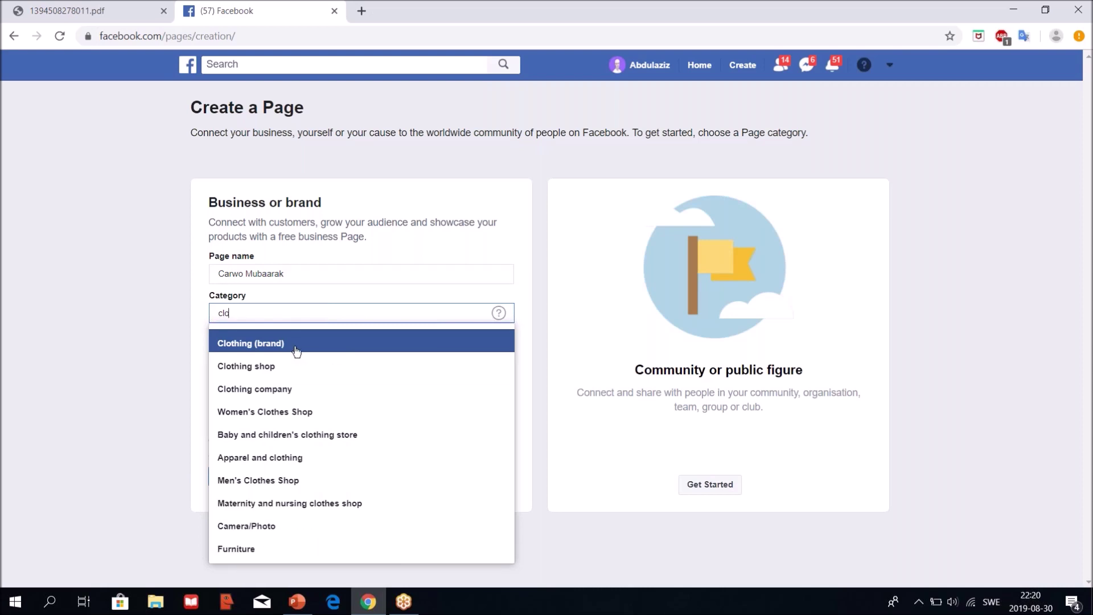
pyautogui.click(296, 351)
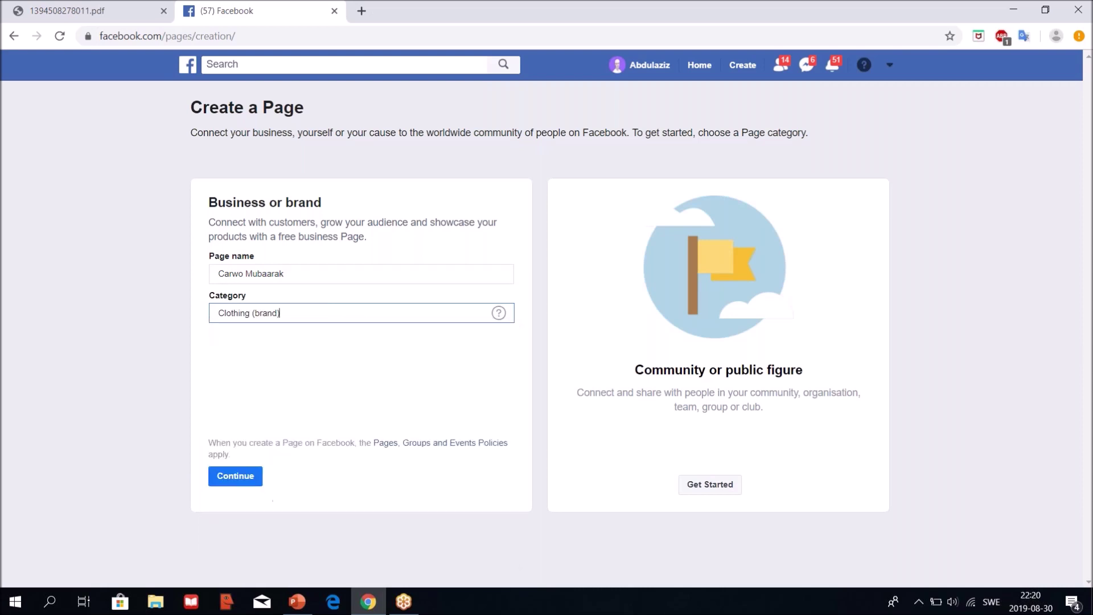
pyautogui.click(242, 481)
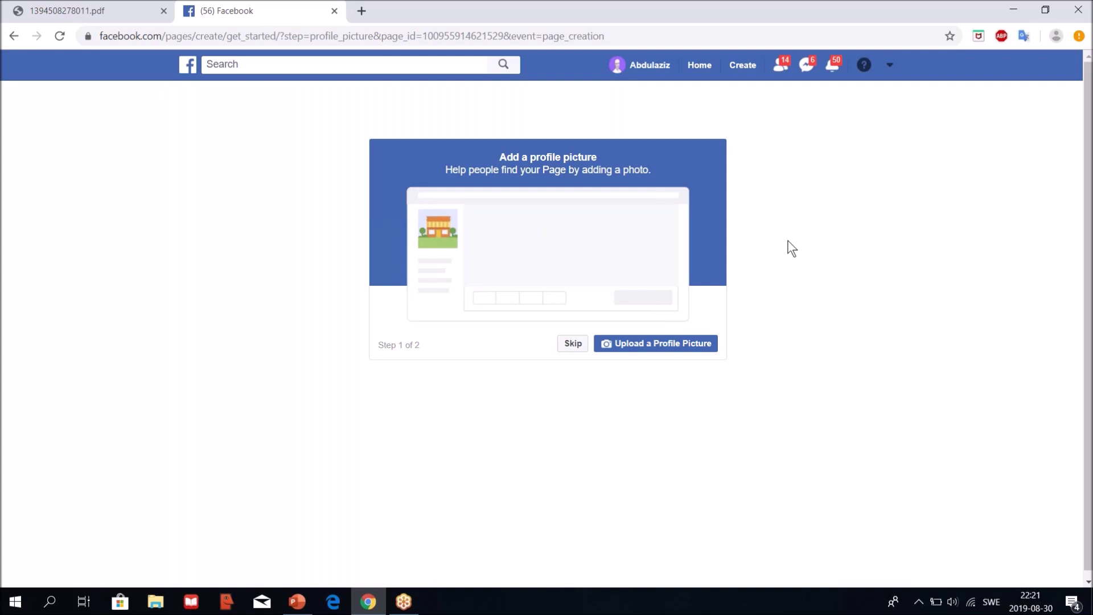
pyautogui.click(656, 345)
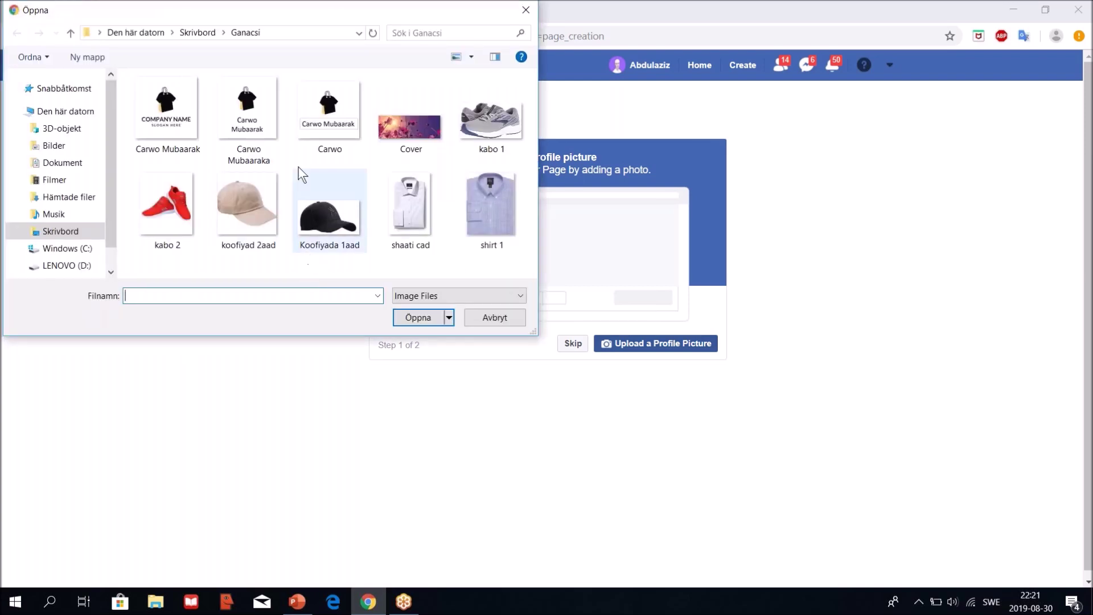
pyautogui.doubleClick(254, 120)
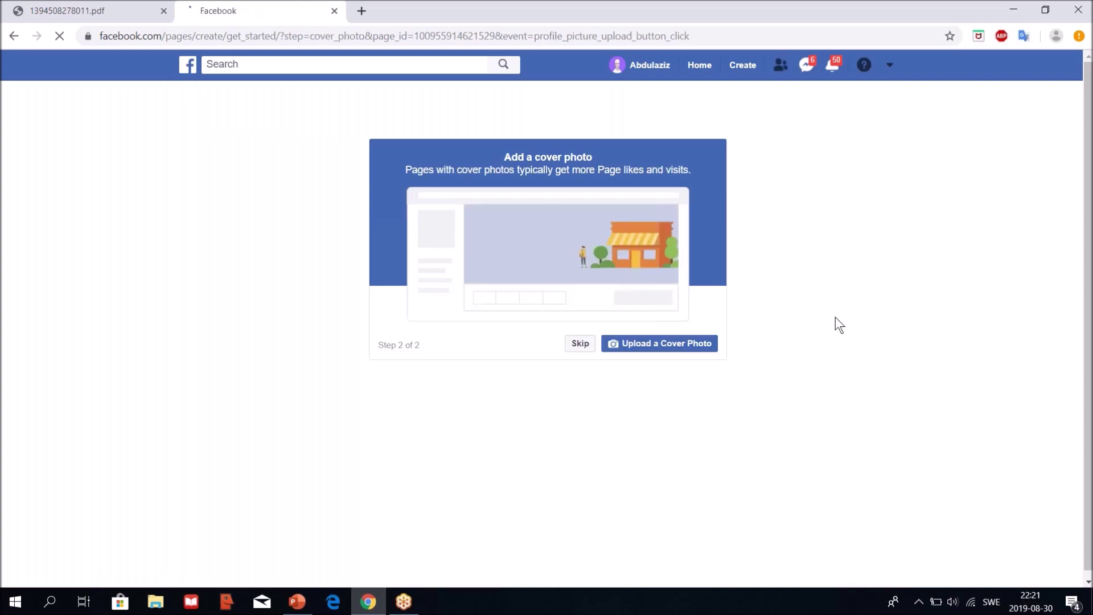
# Step: Try to upload the "Cover" image from the Ganacsi folder in the cover photo step of the Page setup
pyautogui.click(674, 349)
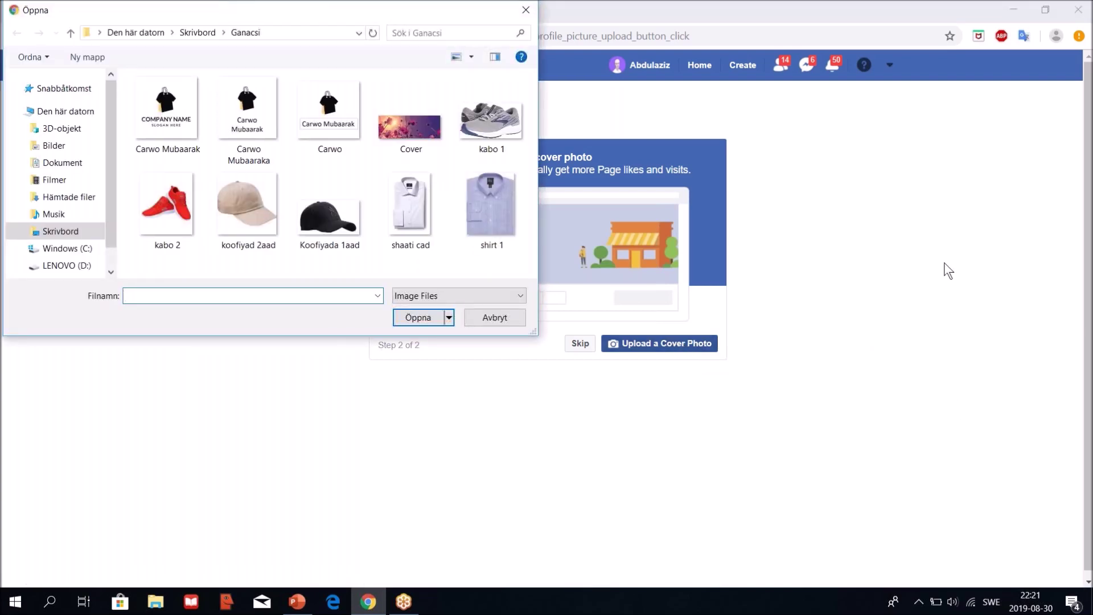
pyautogui.click(416, 139)
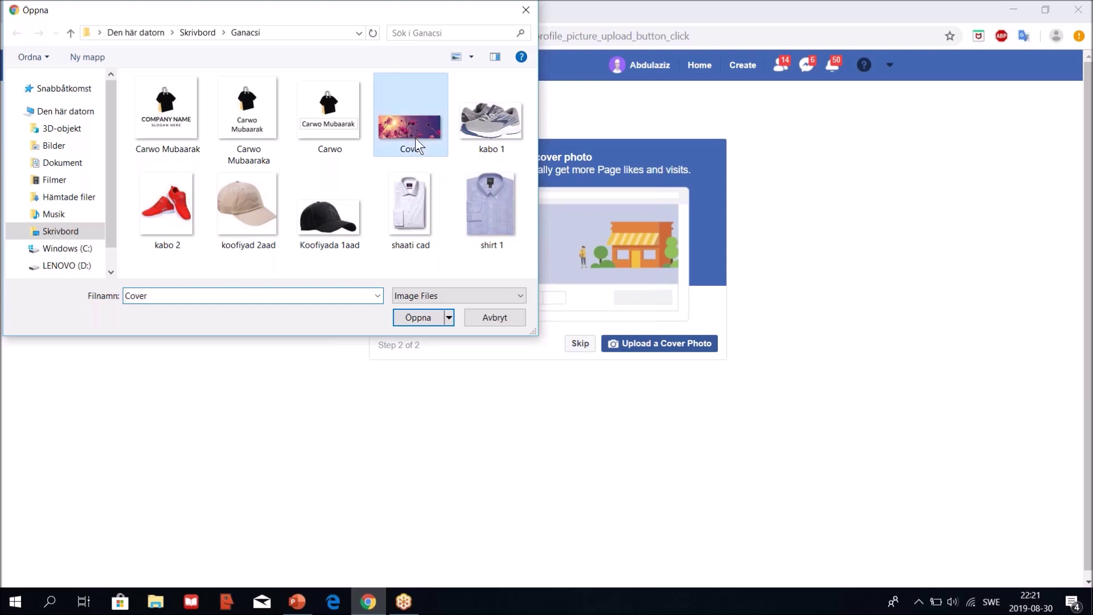
pyautogui.doubleClick(415, 138)
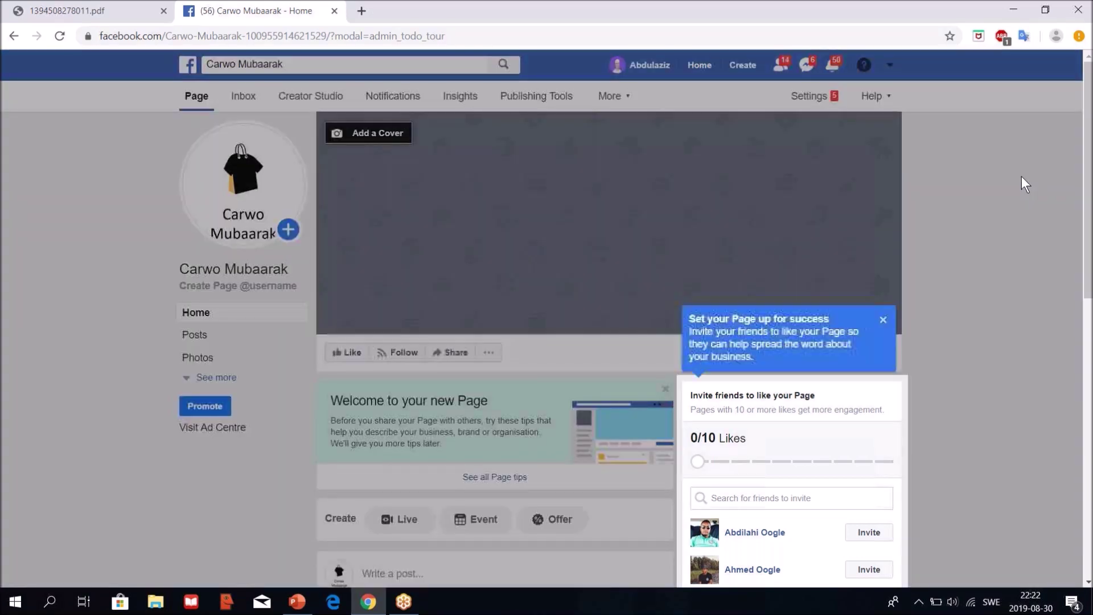
# Step: Dismiss the setup tip about inviting friends to like the new Page
pyautogui.click(883, 320)
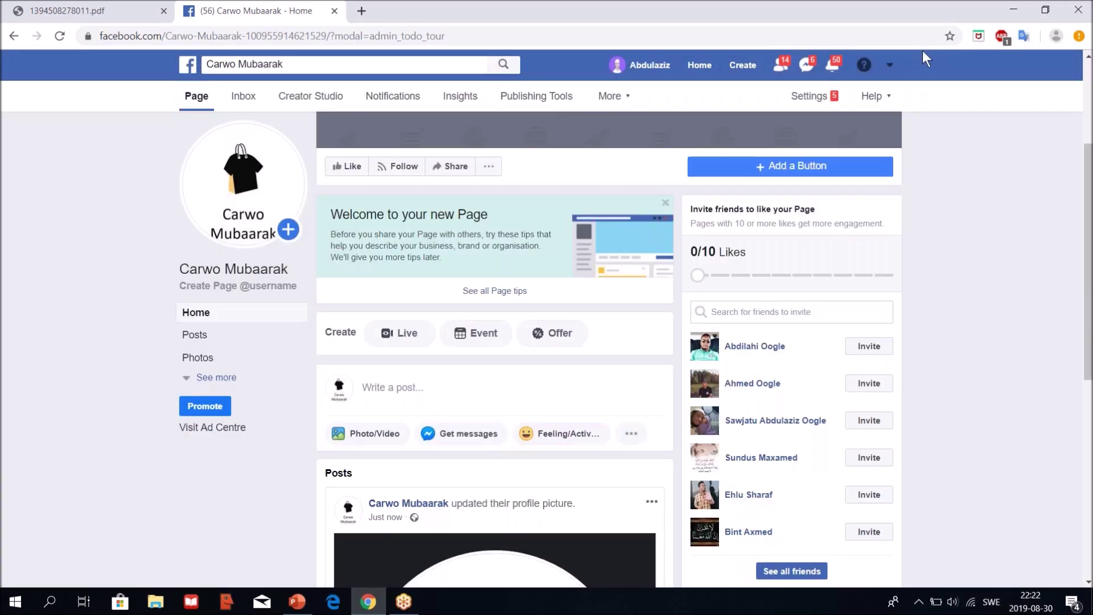
pyautogui.scroll(3, 983, 221)
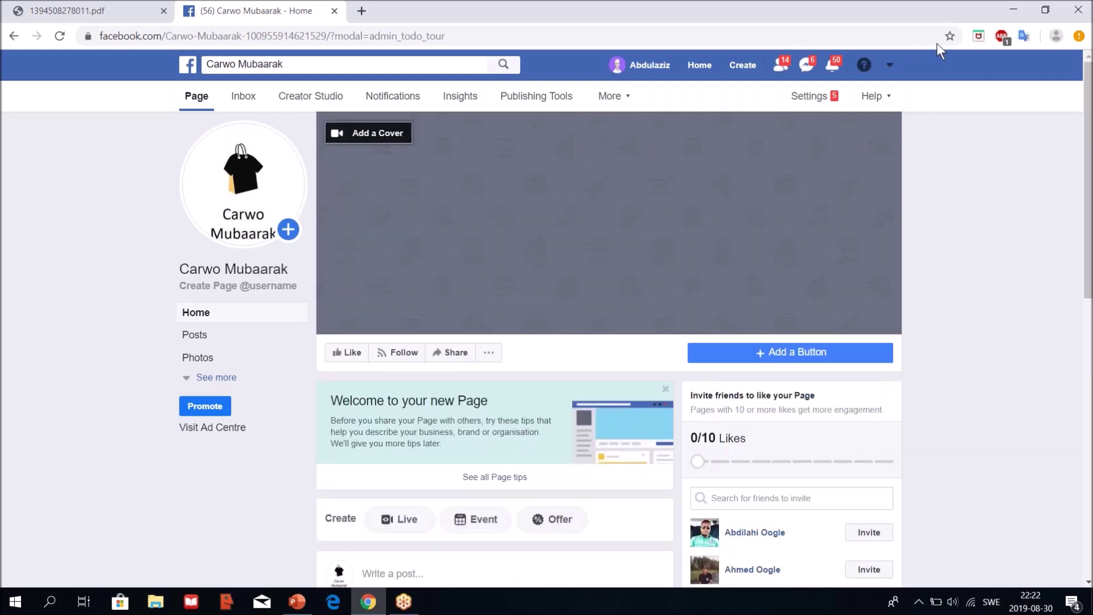
pyautogui.moveTo(190, 174); pyautogui.dragTo(234, 144)
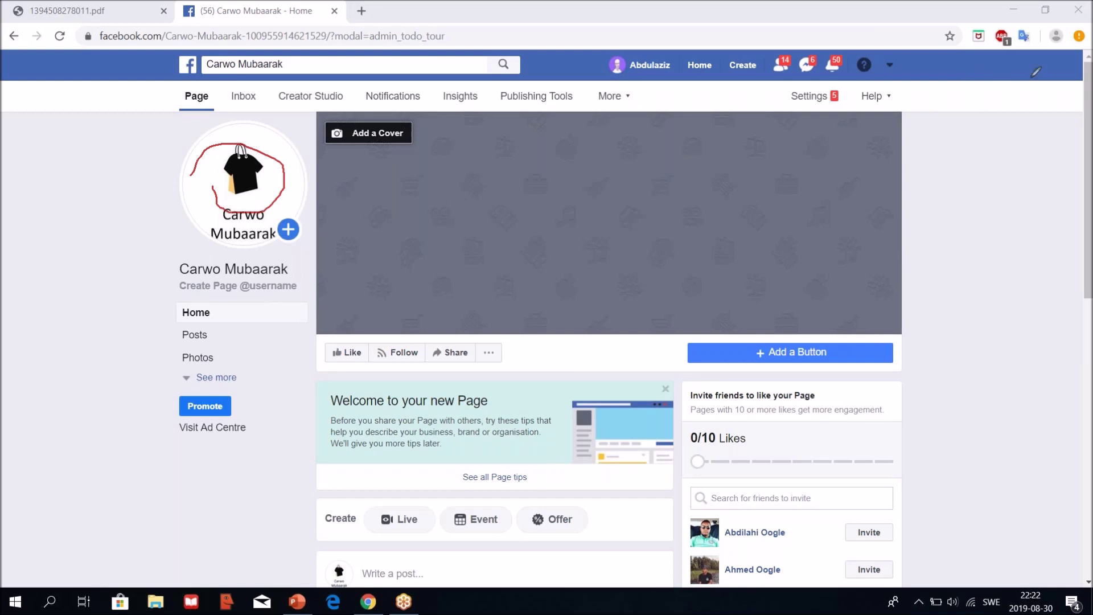
pyautogui.press('Escape')
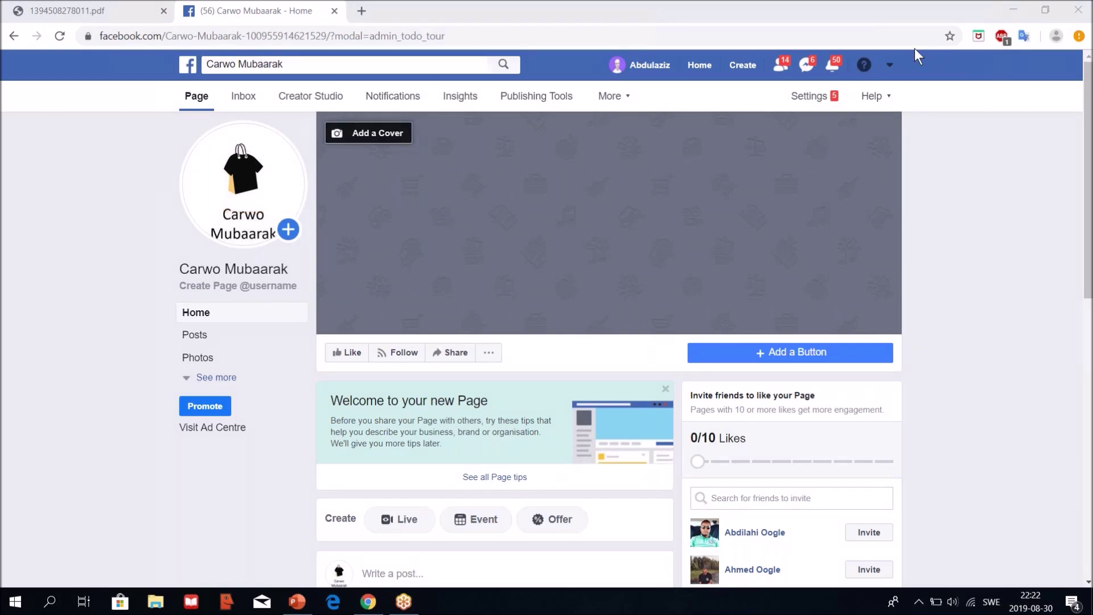
# Step: Add the "Cover" image from the Ganacsi folder as the Page's cover photo and save it
pyautogui.click(391, 137)
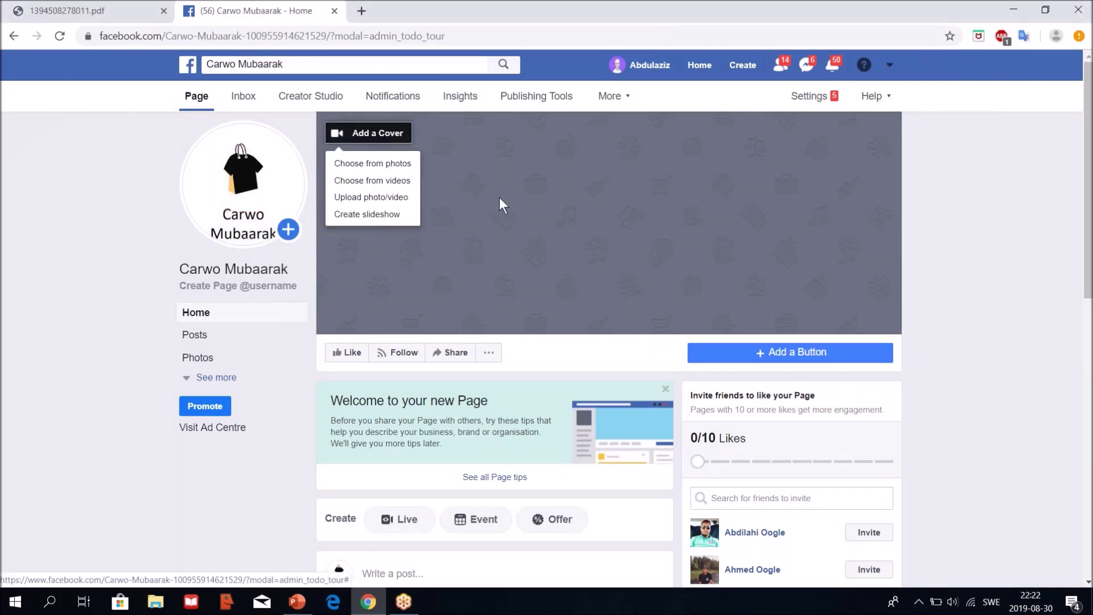
pyautogui.click(375, 199)
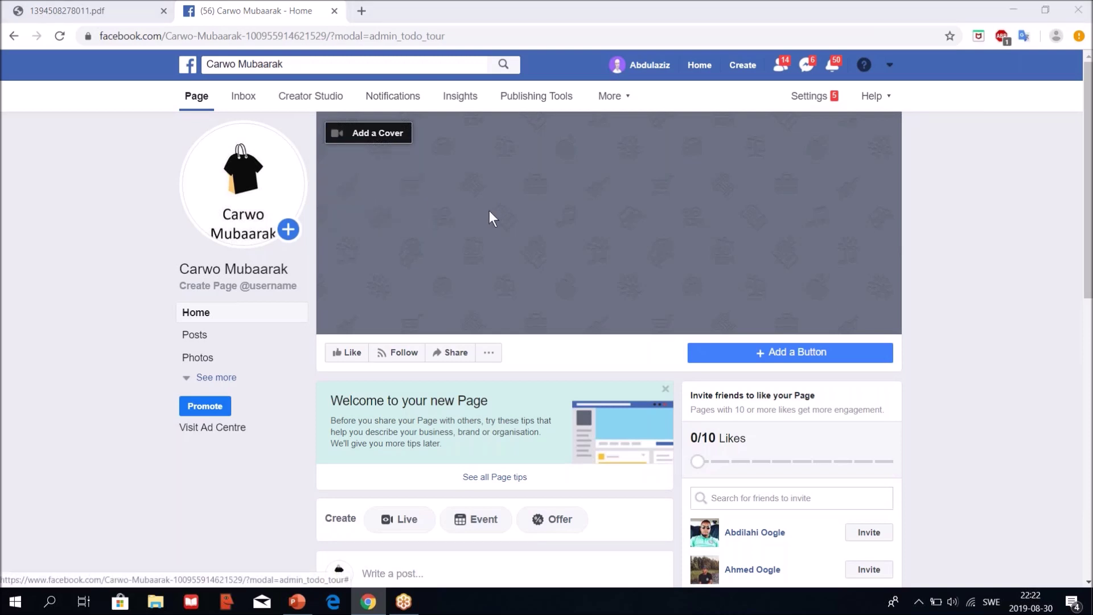
pyautogui.click(407, 131)
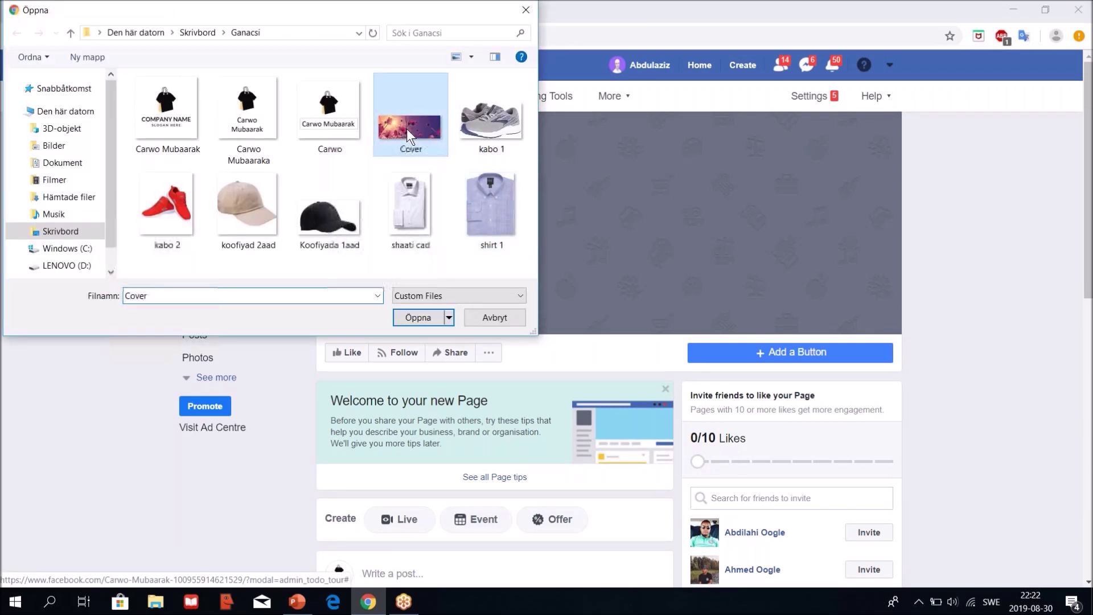
pyautogui.click(430, 319)
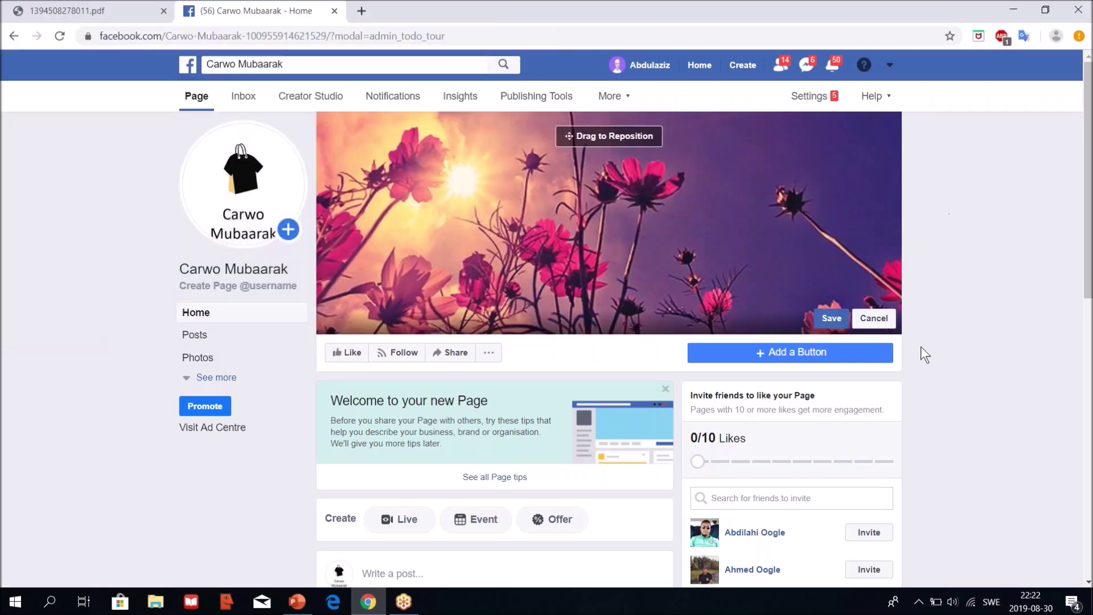
pyautogui.click(831, 318)
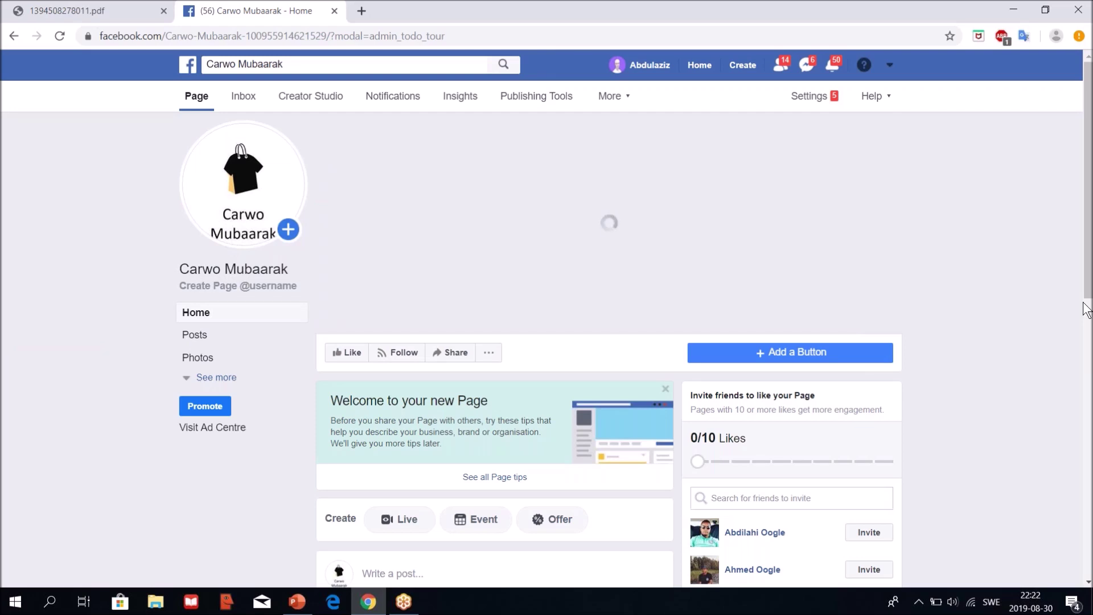
# Step: Look over the new Page and expand its section list to show all entries
pyautogui.scroll(-6, 1070, 330)
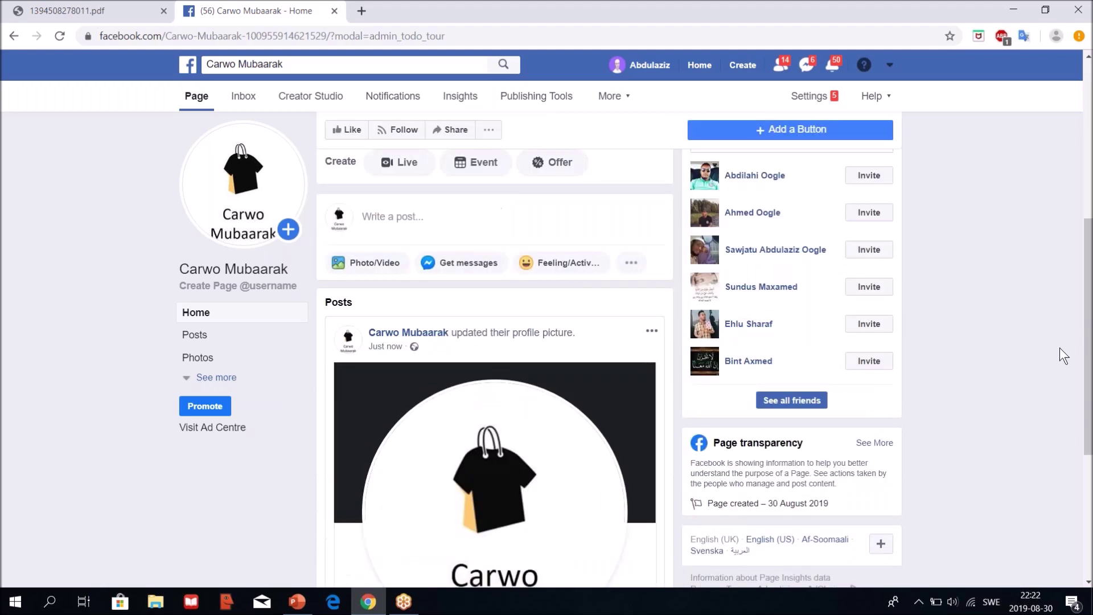
pyautogui.scroll(-3, 1060, 348)
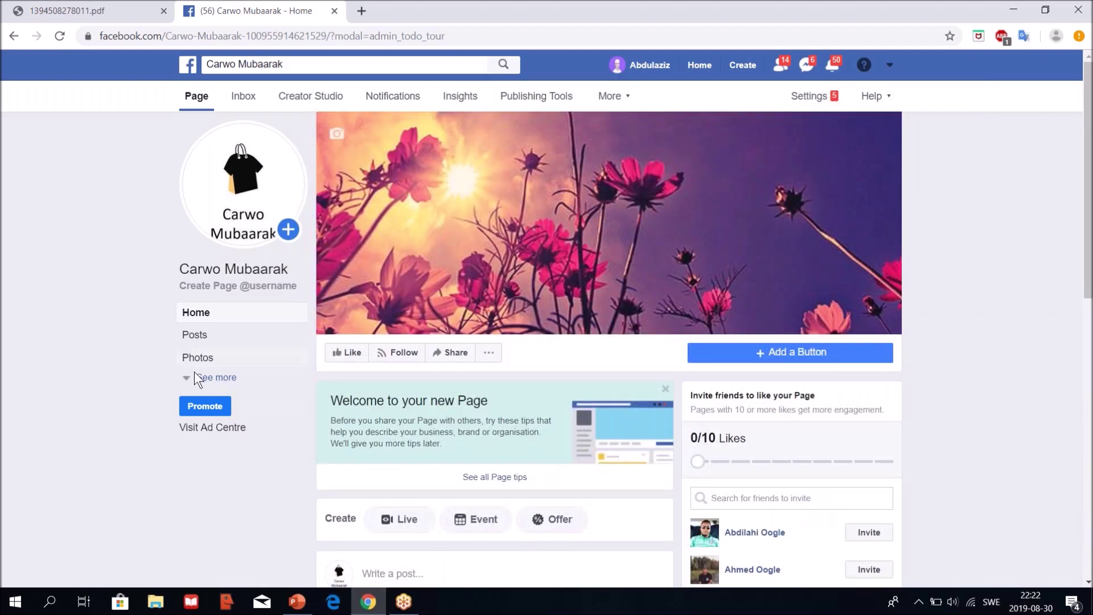
pyautogui.click(234, 380)
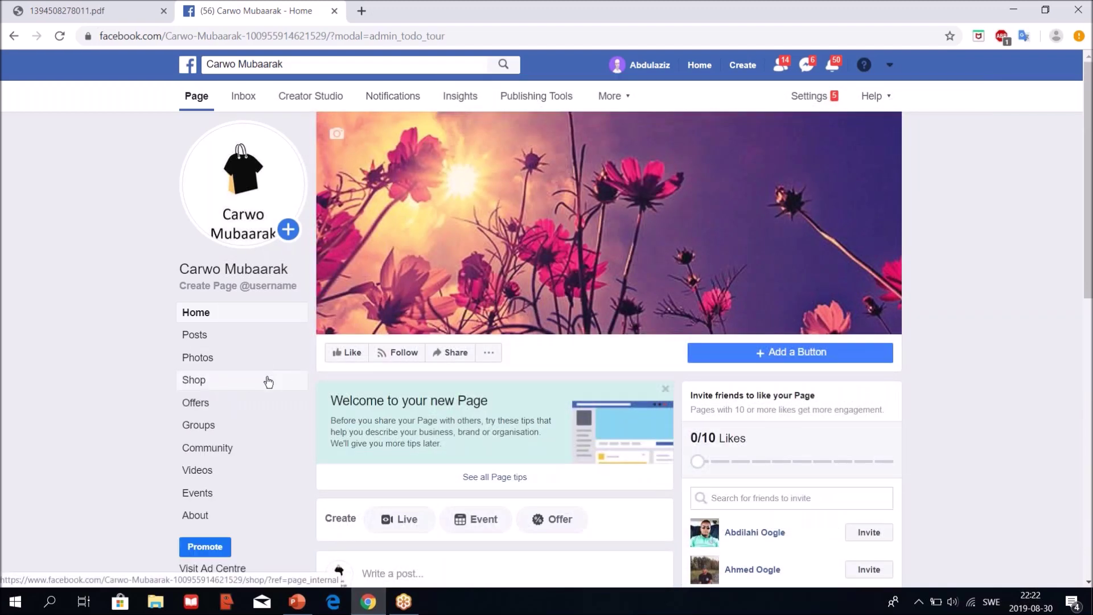
pyautogui.scroll(-1, 268, 381)
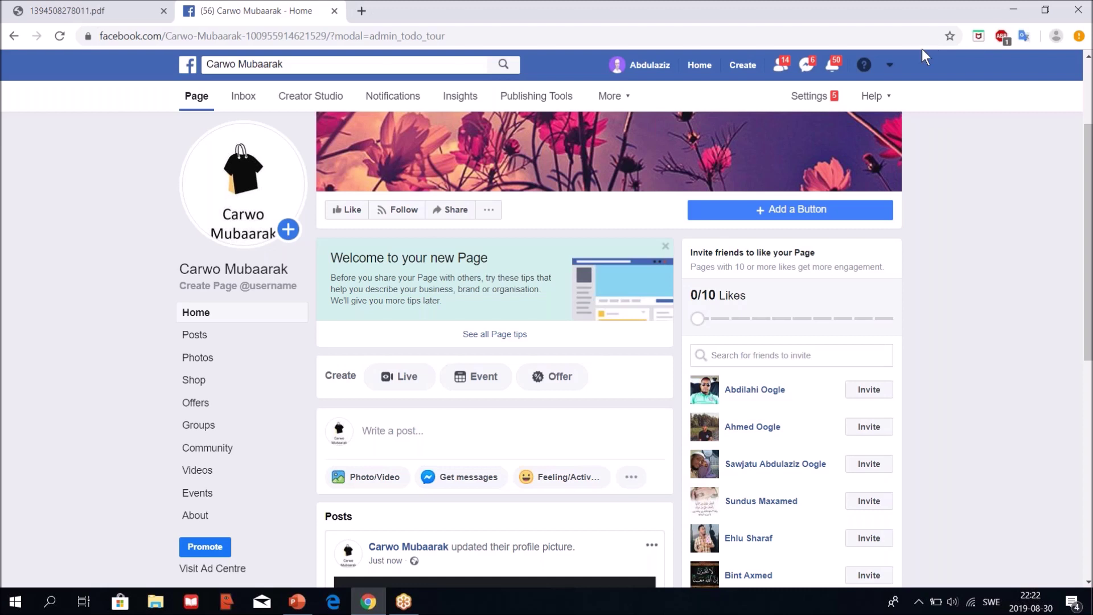
pyautogui.hotkey('ctrl', '2')
pyautogui.moveTo(147, 294); pyautogui.dragTo(147, 316)
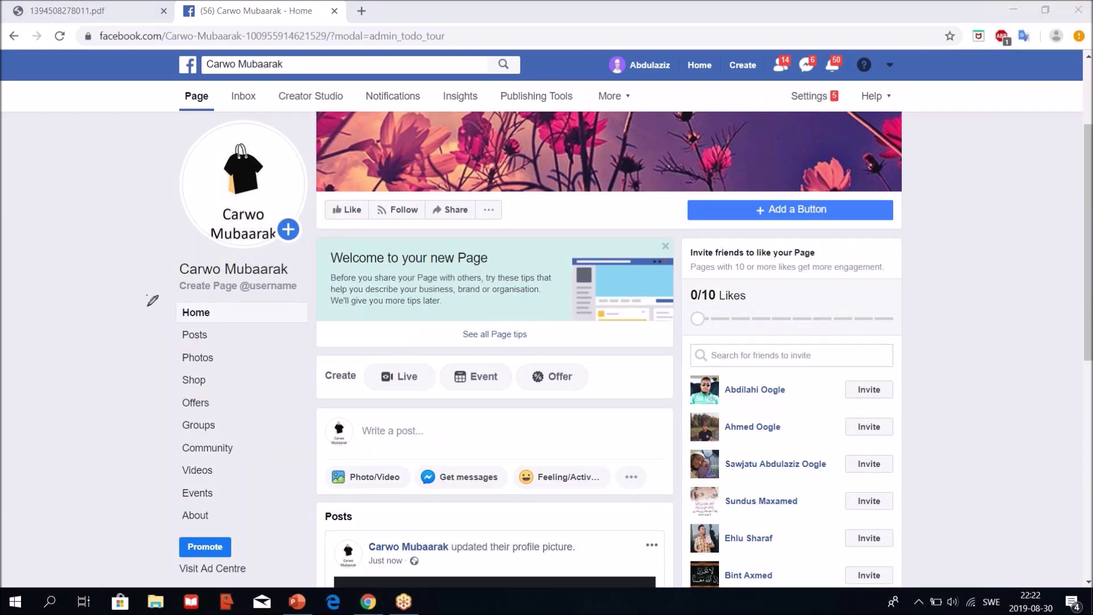
pyautogui.moveTo(122, 526)
pyautogui.mouseDown()
pyautogui.moveTo(242, 532)
pyautogui.moveTo(284, 365)
pyautogui.moveTo(281, 319)
pyautogui.mouseUp()
pyautogui.moveTo(202, 301); pyautogui.dragTo(148, 302)
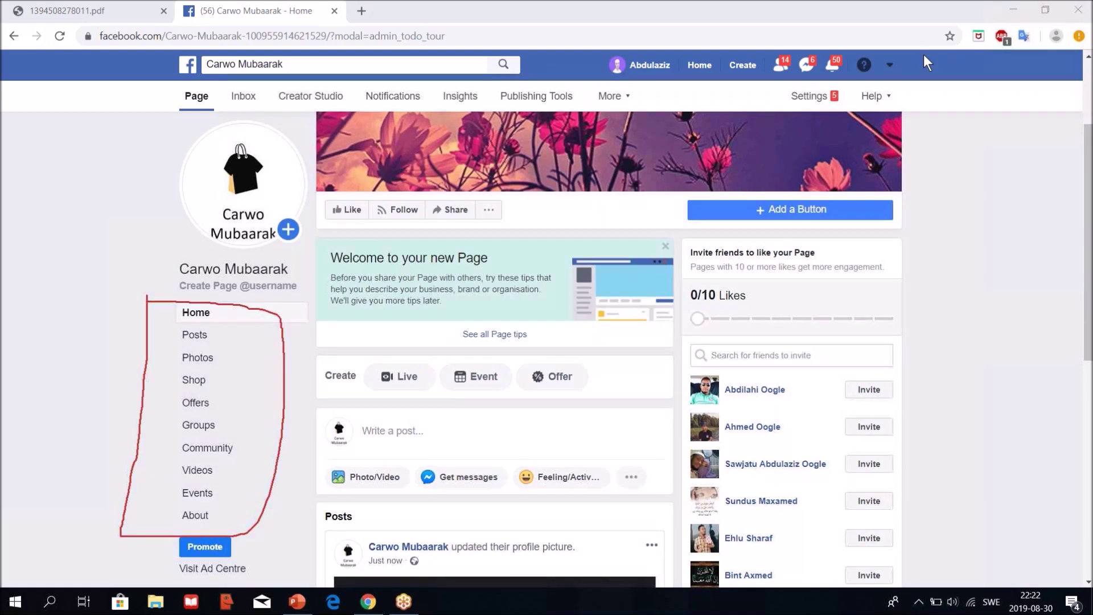
pyautogui.click(152, 327)
pyautogui.moveTo(151, 327); pyautogui.dragTo(236, 327)
pyautogui.click(179, 348)
pyautogui.moveTo(179, 348)
pyautogui.mouseDown()
pyautogui.moveTo(214, 343)
pyautogui.moveTo(224, 385)
pyautogui.moveTo(167, 385)
pyautogui.mouseUp()
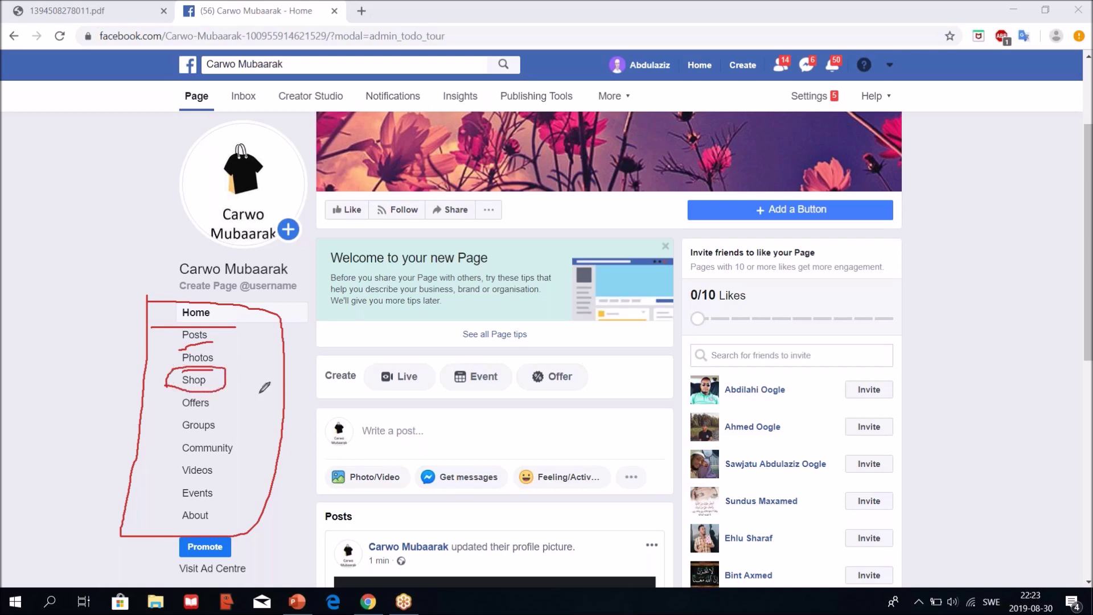
pyautogui.press('e')
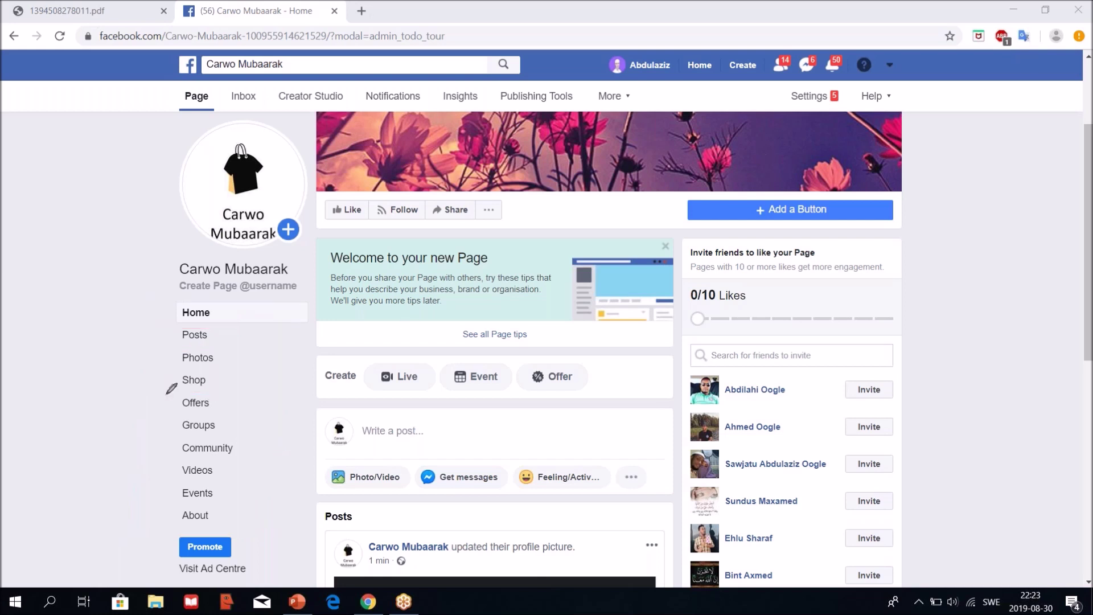
pyautogui.moveTo(160, 379)
pyautogui.mouseDown()
pyautogui.moveTo(217, 391)
pyautogui.moveTo(160, 379)
pyautogui.mouseUp()
# Step: Open the Templates and tabs section of the Page's settings
pyautogui.moveTo(768, 107)
pyautogui.mouseDown()
pyautogui.moveTo(843, 92)
pyautogui.moveTo(837, 121)
pyautogui.mouseUp()
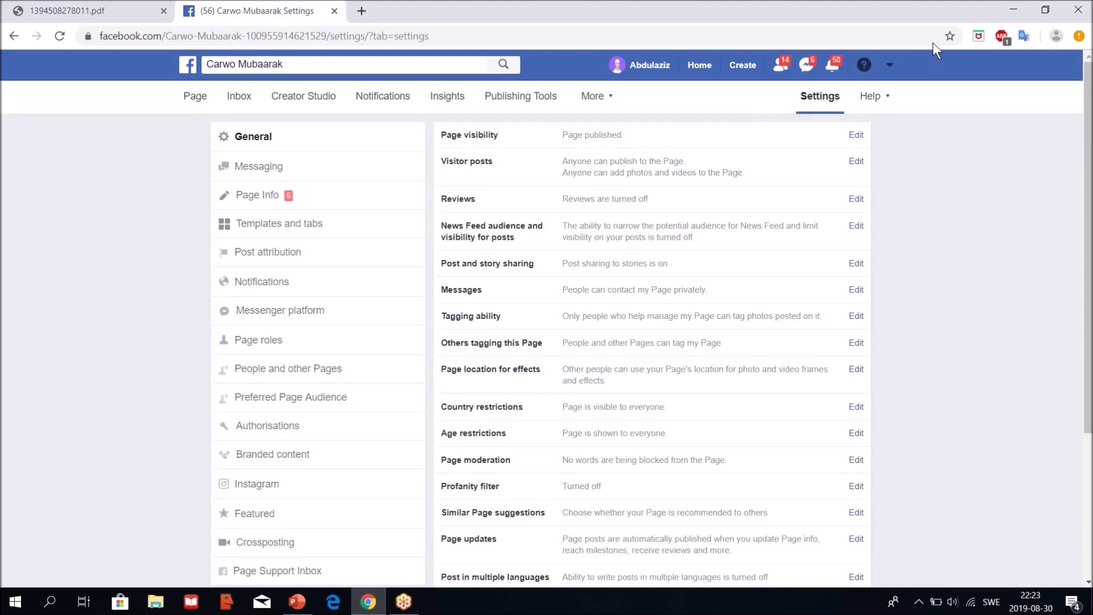
pyautogui.moveTo(215, 219)
pyautogui.mouseDown()
pyautogui.moveTo(303, 205)
pyautogui.moveTo(333, 246)
pyautogui.moveTo(197, 238)
pyautogui.mouseUp()
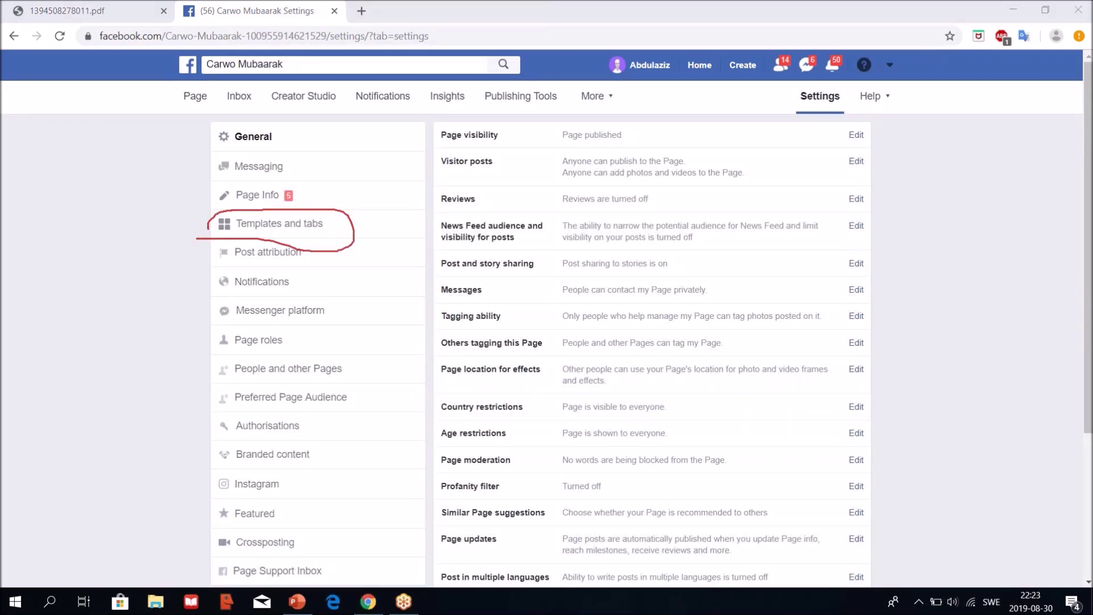
pyautogui.press('Escape')
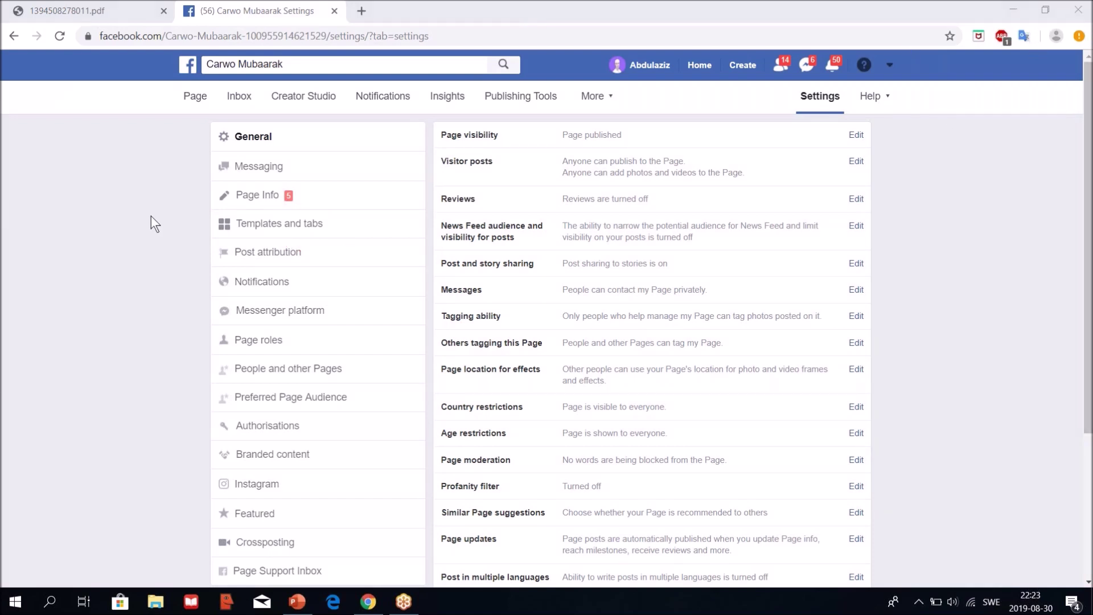
pyautogui.click(249, 226)
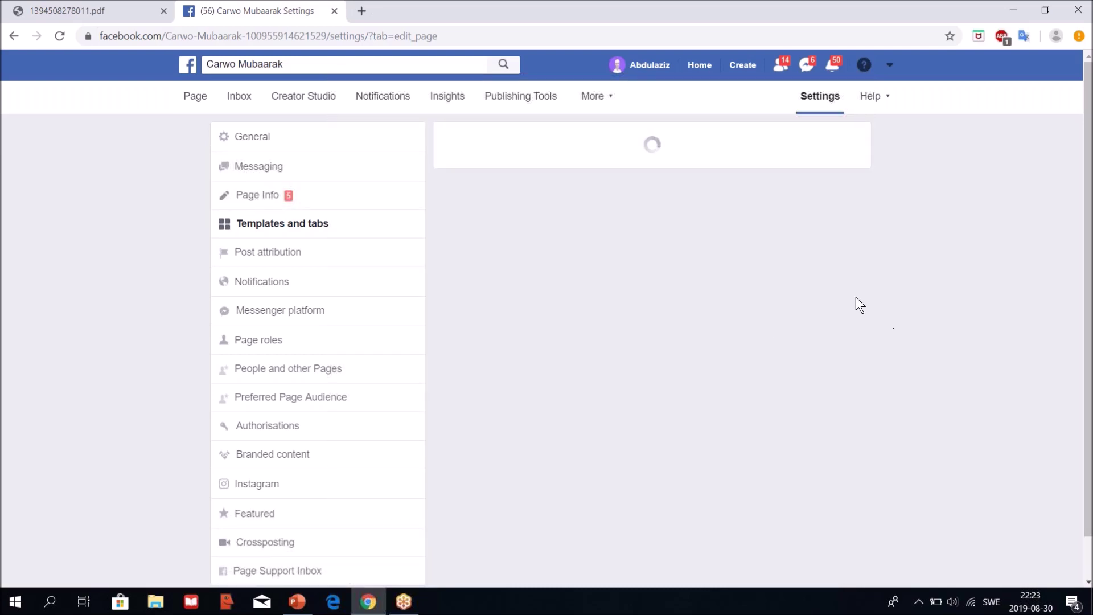
# Step: Review the Page's tab list and the extra tabs available to add, closing the list without adding any
pyautogui.scroll(-6, 924, 374)
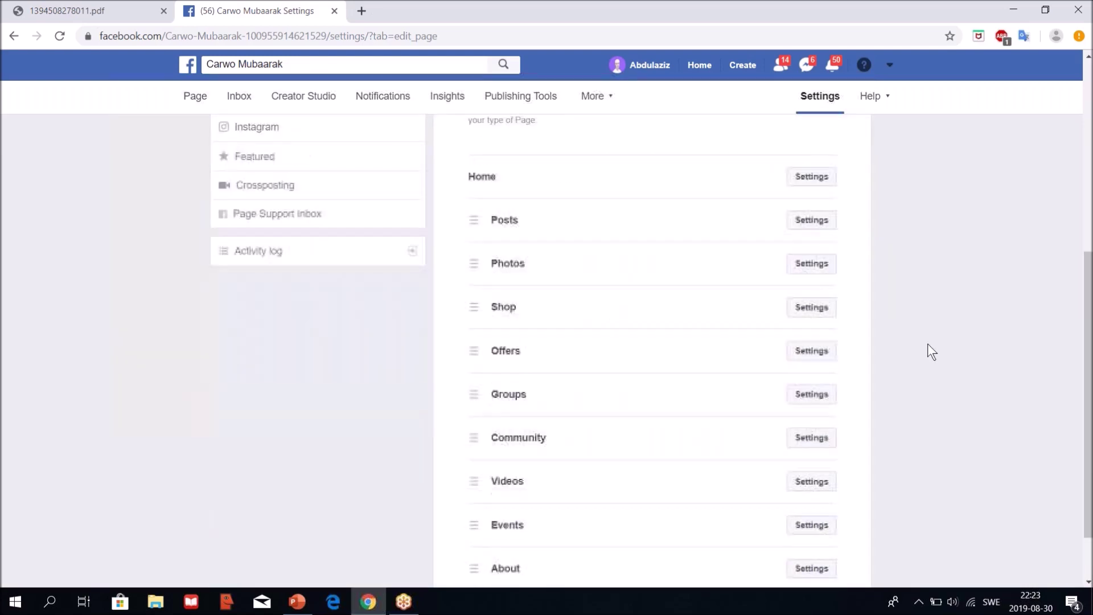
pyautogui.moveTo(462, 171)
pyautogui.mouseDown()
pyautogui.moveTo(512, 153)
pyautogui.moveTo(453, 200)
pyautogui.mouseUp()
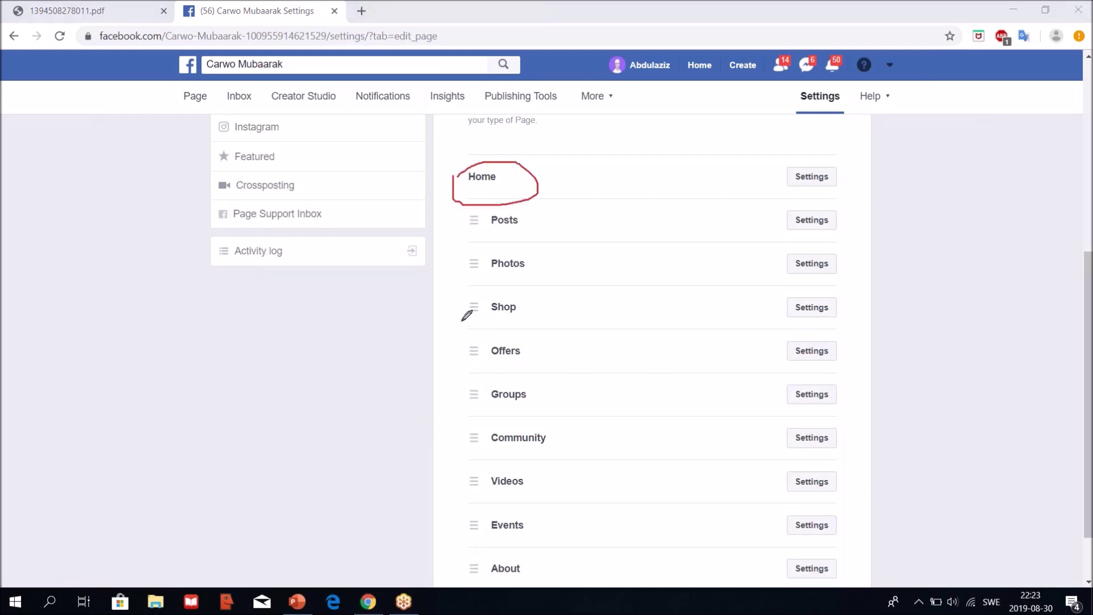
pyautogui.moveTo(459, 312)
pyautogui.mouseDown()
pyautogui.moveTo(473, 295)
pyautogui.moveTo(532, 318)
pyautogui.moveTo(459, 307)
pyautogui.mouseUp()
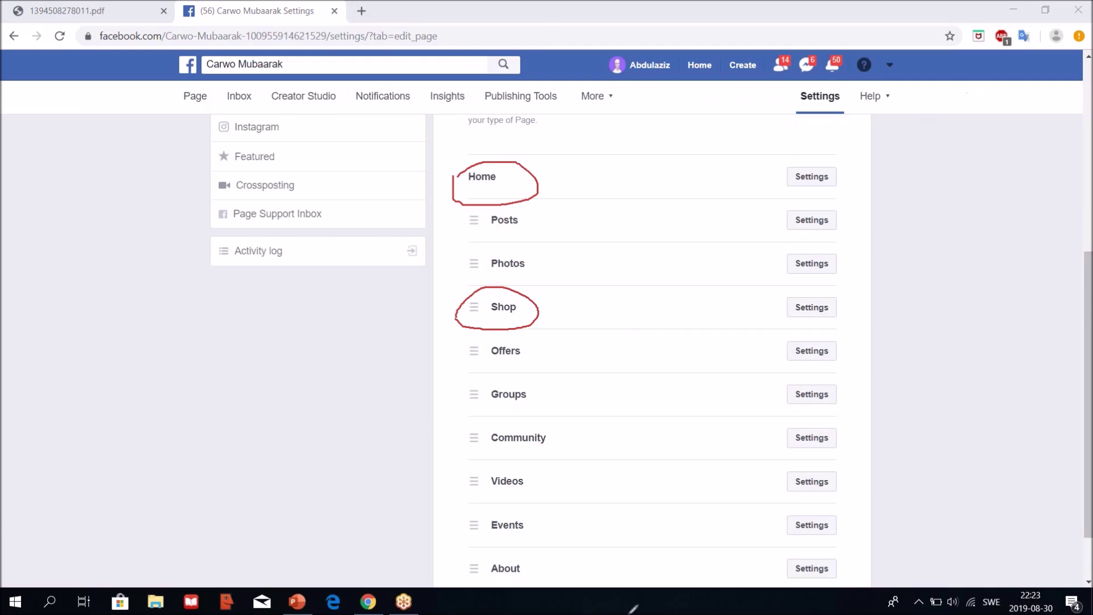
pyautogui.press('Escape')
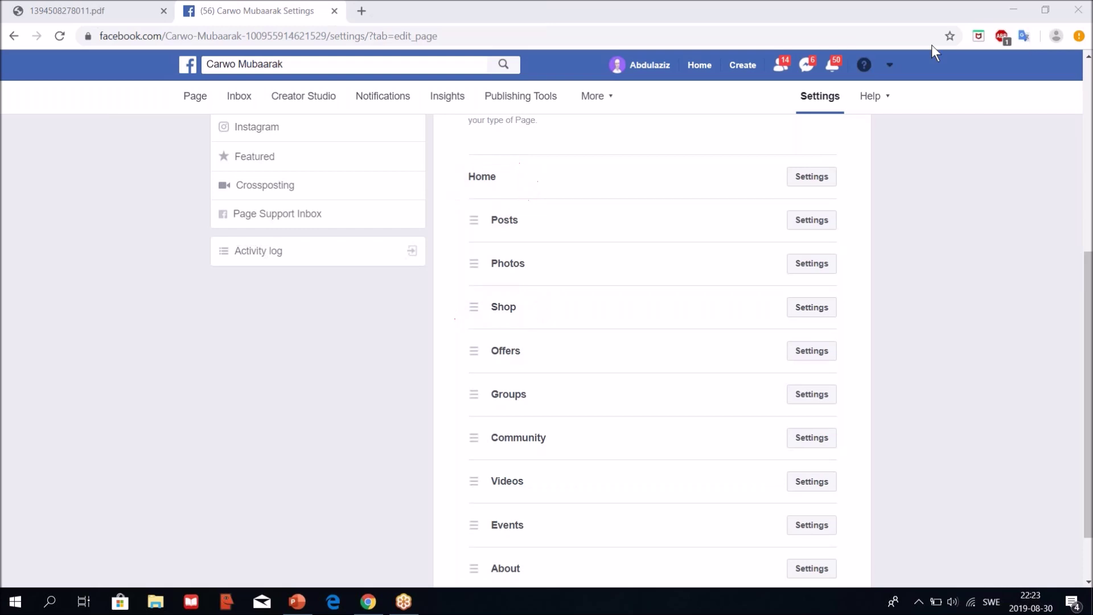
pyautogui.scroll(-2, 876, 367)
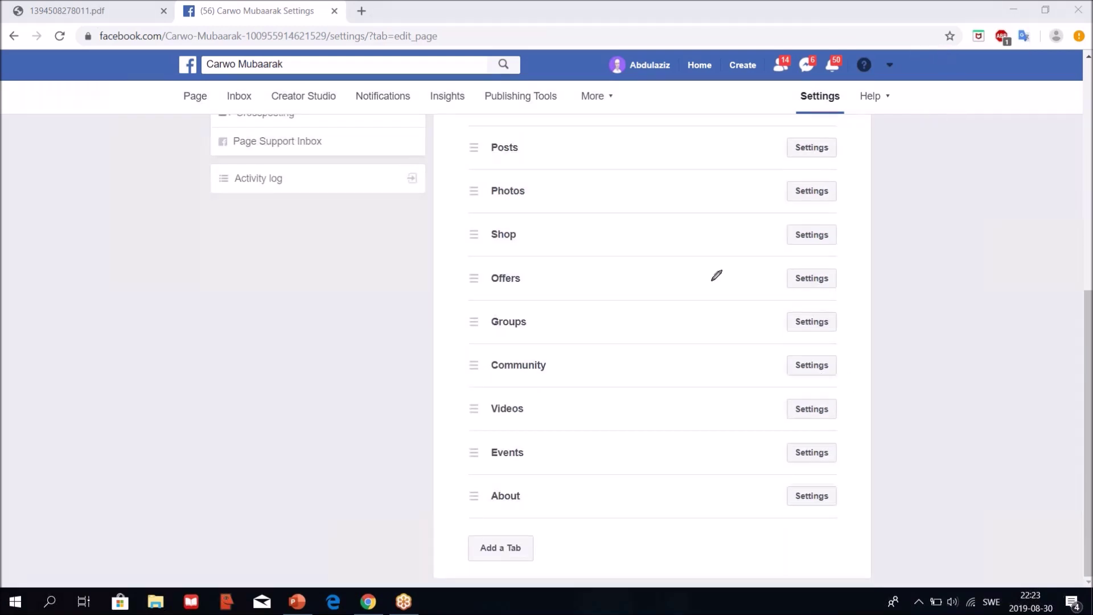
pyautogui.moveTo(460, 536)
pyautogui.mouseDown()
pyautogui.moveTo(523, 516)
pyautogui.moveTo(571, 562)
pyautogui.moveTo(559, 572)
pyautogui.mouseUp()
pyautogui.click(510, 547)
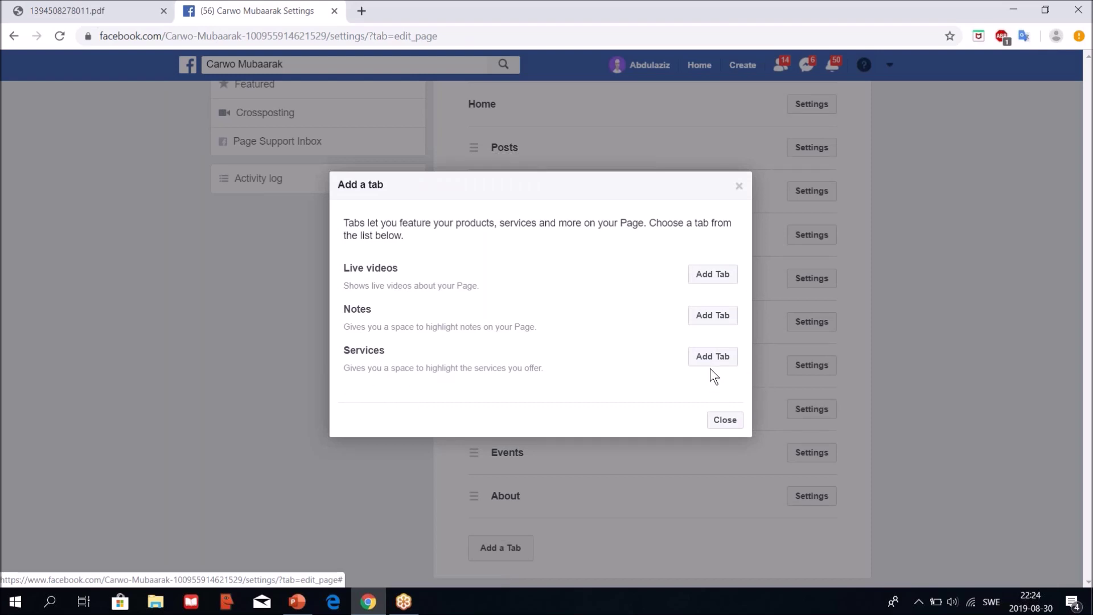
pyautogui.click(742, 423)
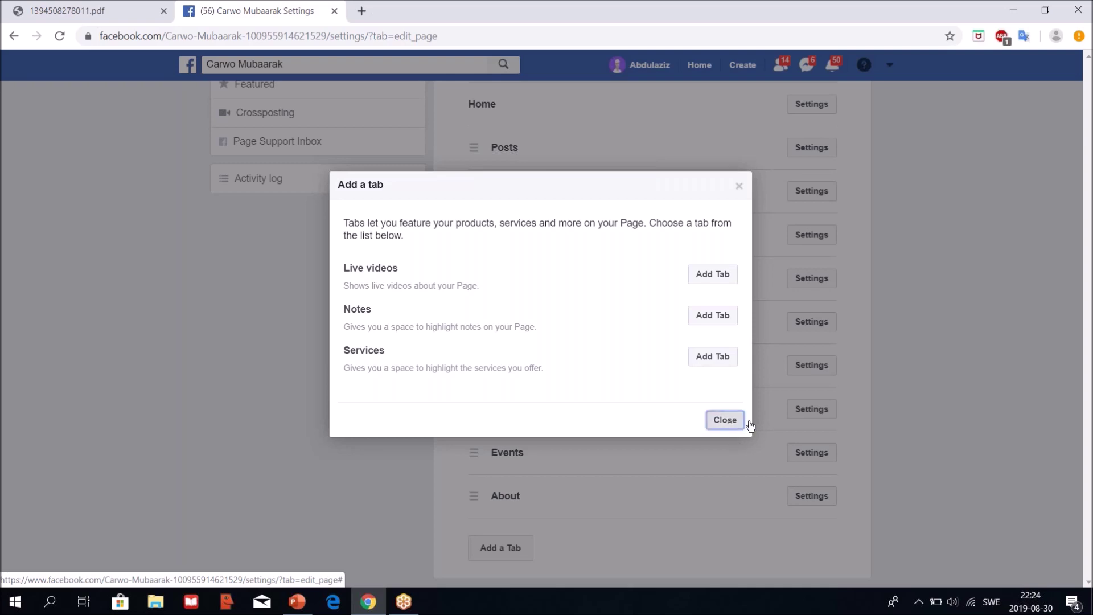
pyautogui.scroll(8, 982, 356)
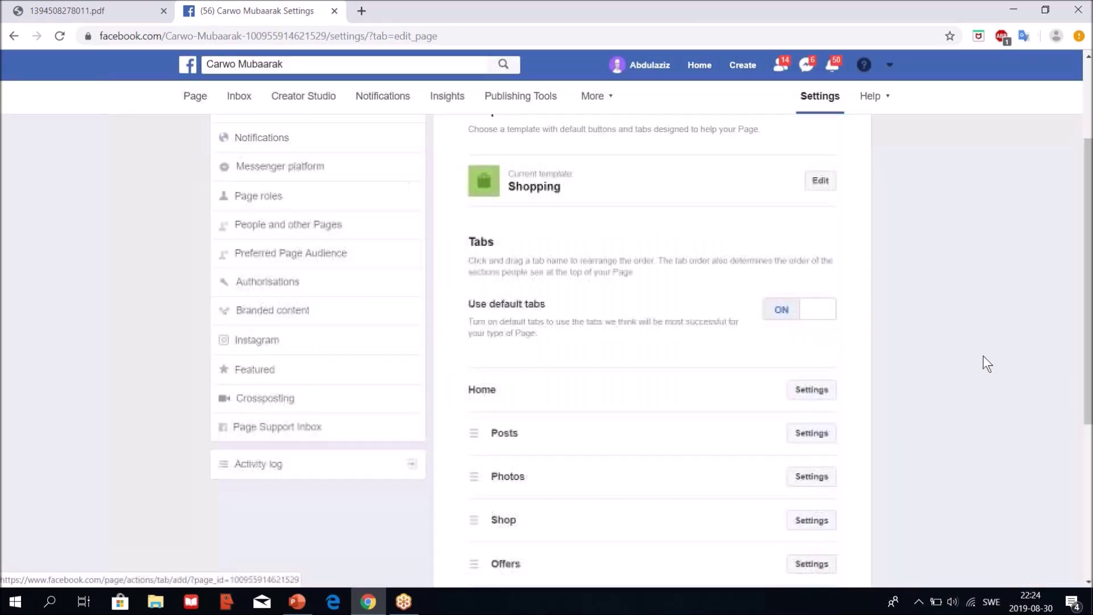
# Step: Return to the Page, expand its full section list and open the Shop section
pyautogui.click(193, 100)
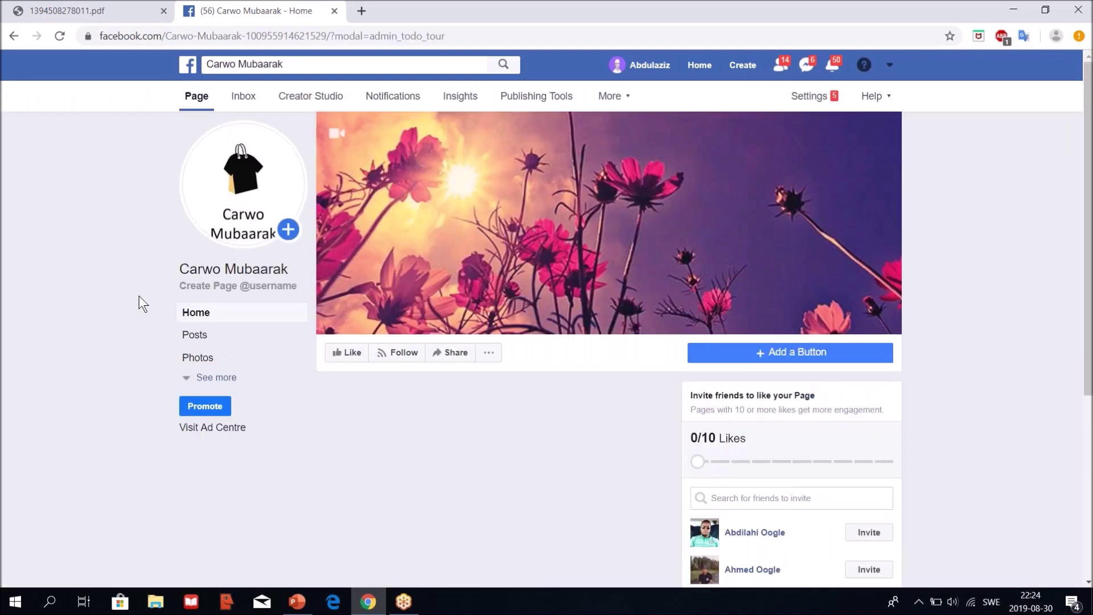
pyautogui.click(216, 377)
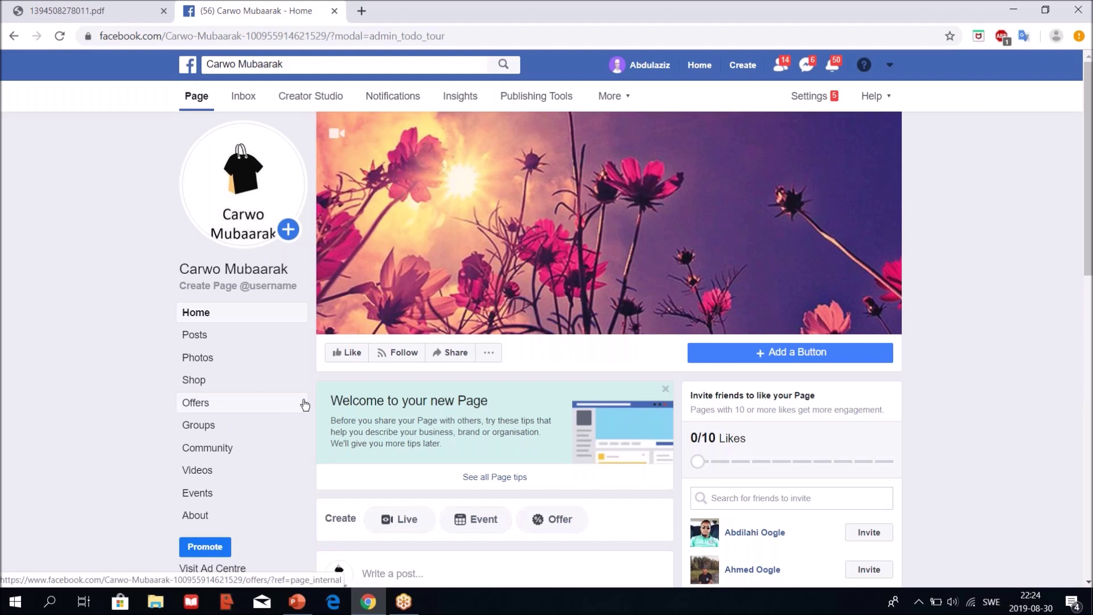
pyautogui.moveTo(182, 371)
pyautogui.mouseDown()
pyautogui.moveTo(161, 382)
pyautogui.moveTo(199, 393)
pyautogui.moveTo(231, 380)
pyautogui.mouseUp()
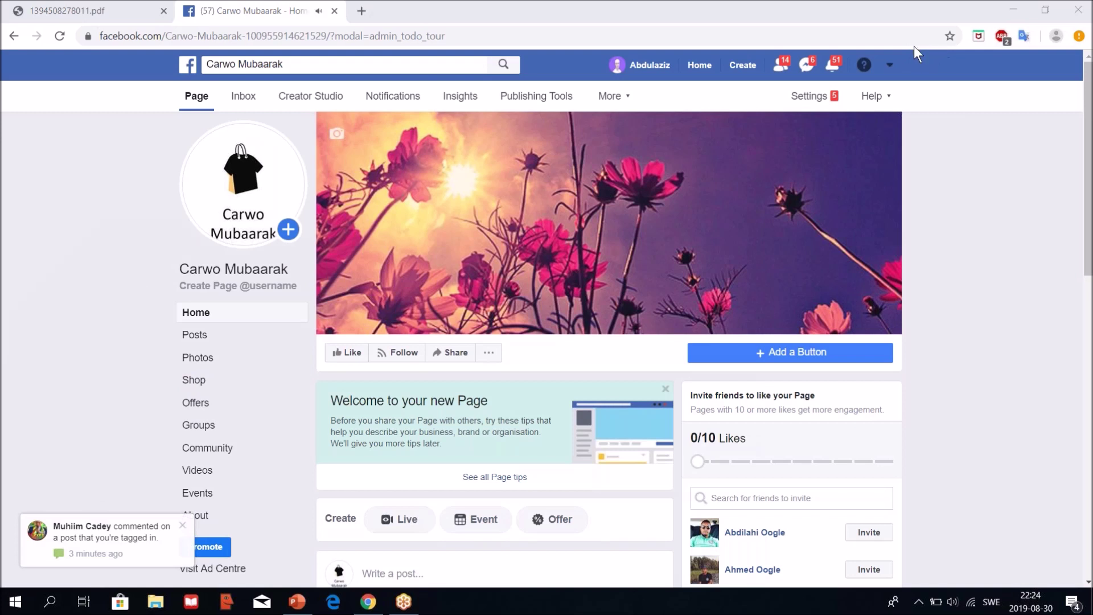
pyautogui.click(202, 379)
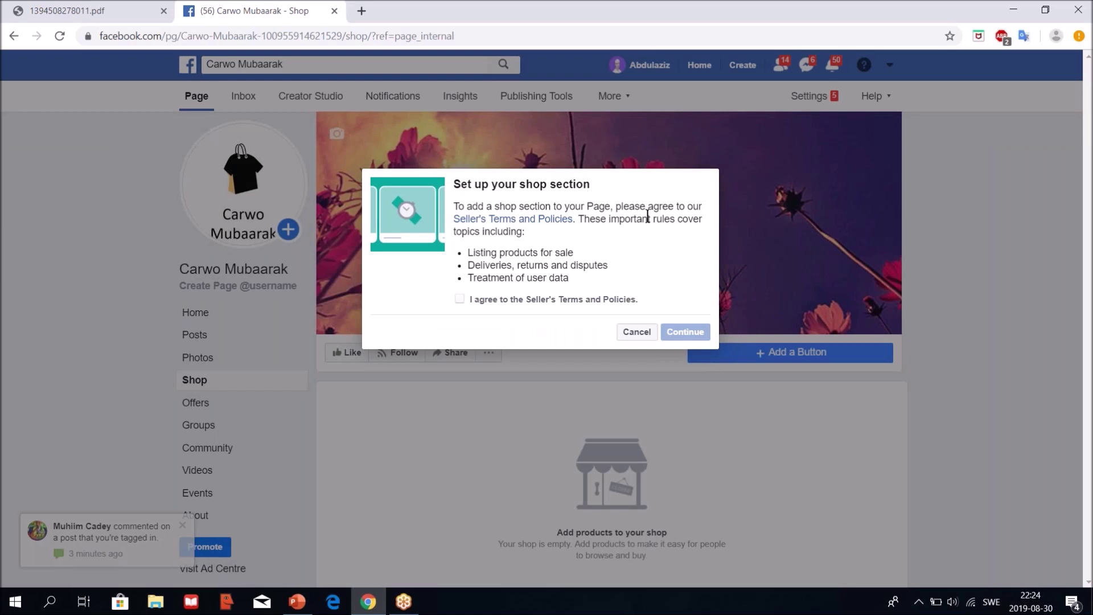
# Step: Agree to the Seller's Terms and Policies and continue the shop setup with Message to buy as the checkout method
pyautogui.click(460, 301)
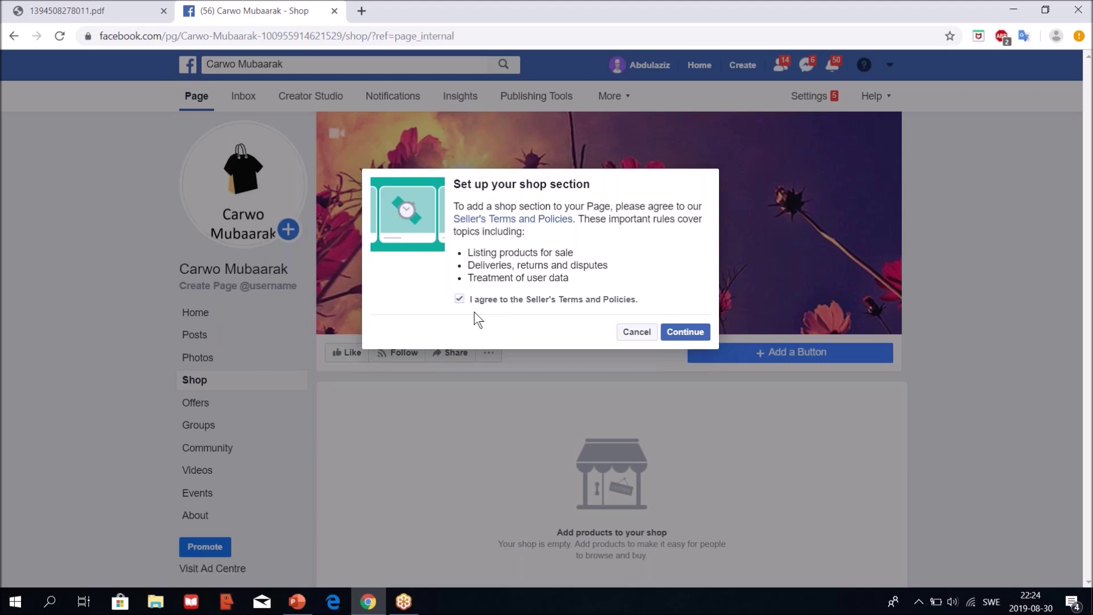
pyautogui.click(687, 333)
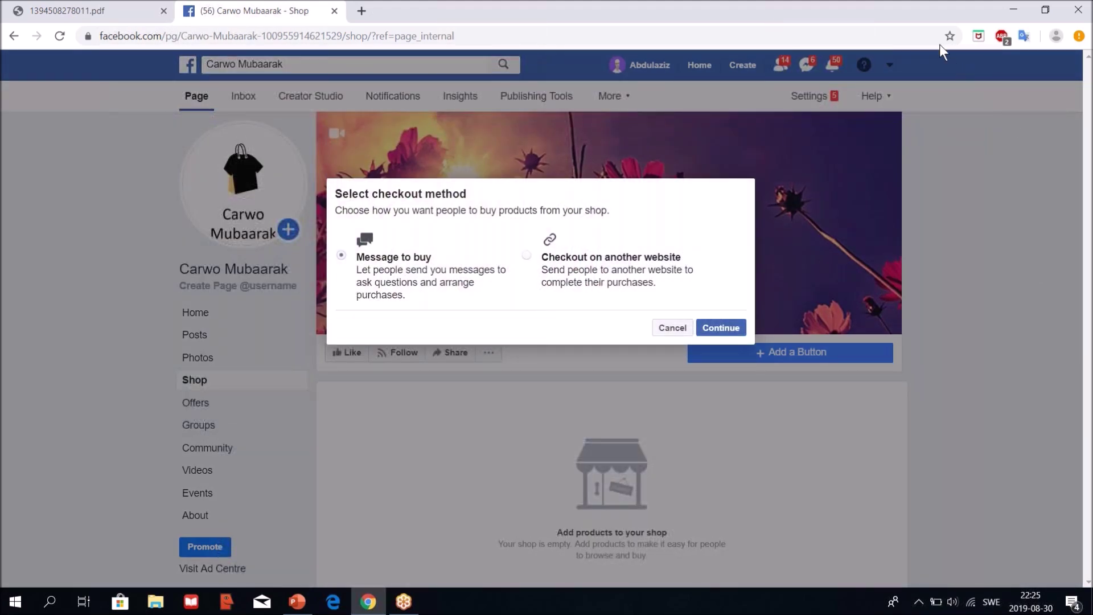
pyautogui.hotkey('ctrl', 'shift', '1')
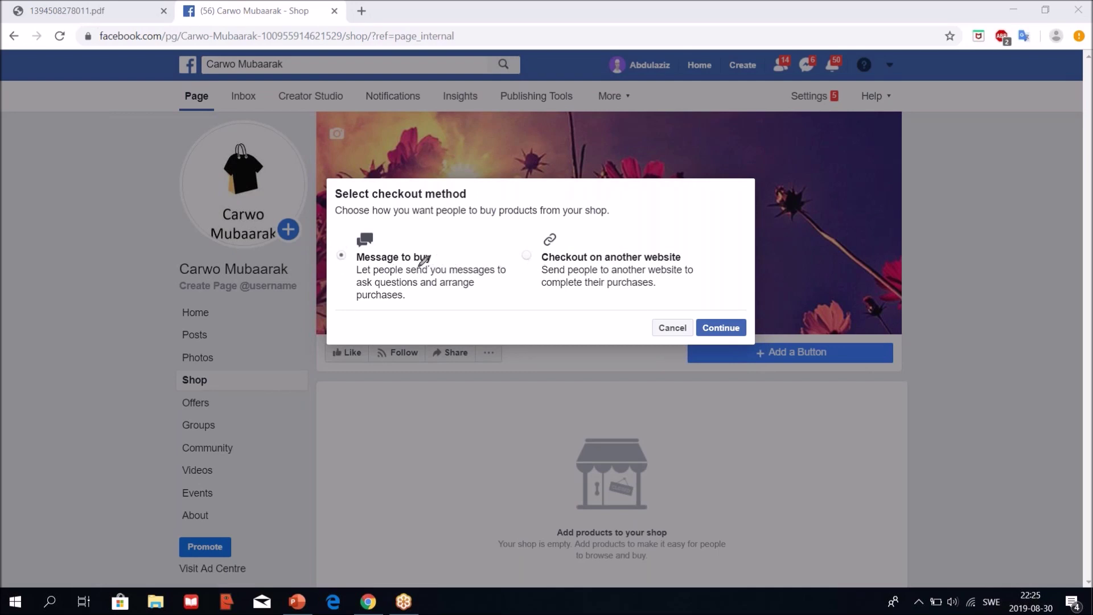
pyautogui.moveTo(426, 264)
pyautogui.mouseDown()
pyautogui.moveTo(347, 268)
pyautogui.moveTo(335, 242)
pyautogui.moveTo(364, 222)
pyautogui.moveTo(443, 223)
pyautogui.moveTo(435, 265)
pyautogui.mouseUp()
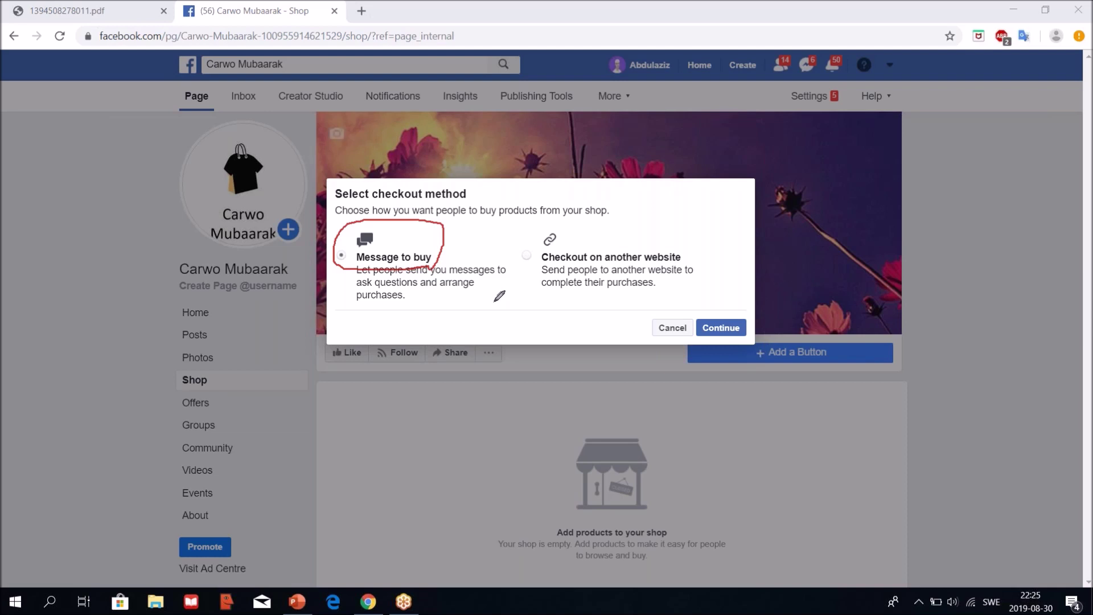
pyautogui.click(1027, 57)
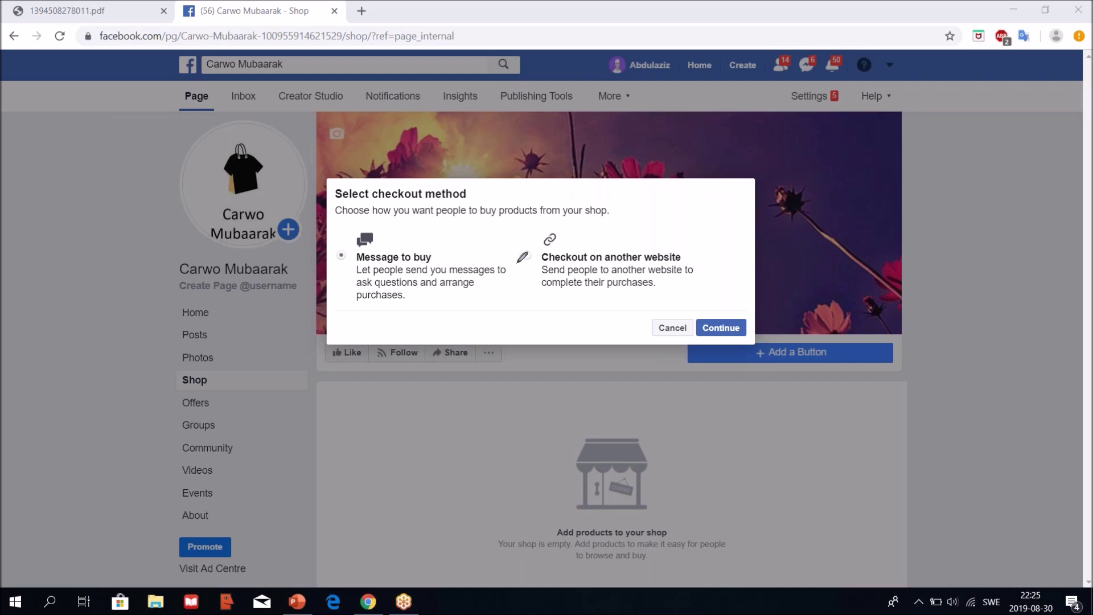
pyautogui.moveTo(512, 262)
pyautogui.mouseDown()
pyautogui.moveTo(625, 227)
pyautogui.moveTo(693, 246)
pyautogui.mouseUp()
pyautogui.moveTo(578, 269); pyautogui.dragTo(515, 263)
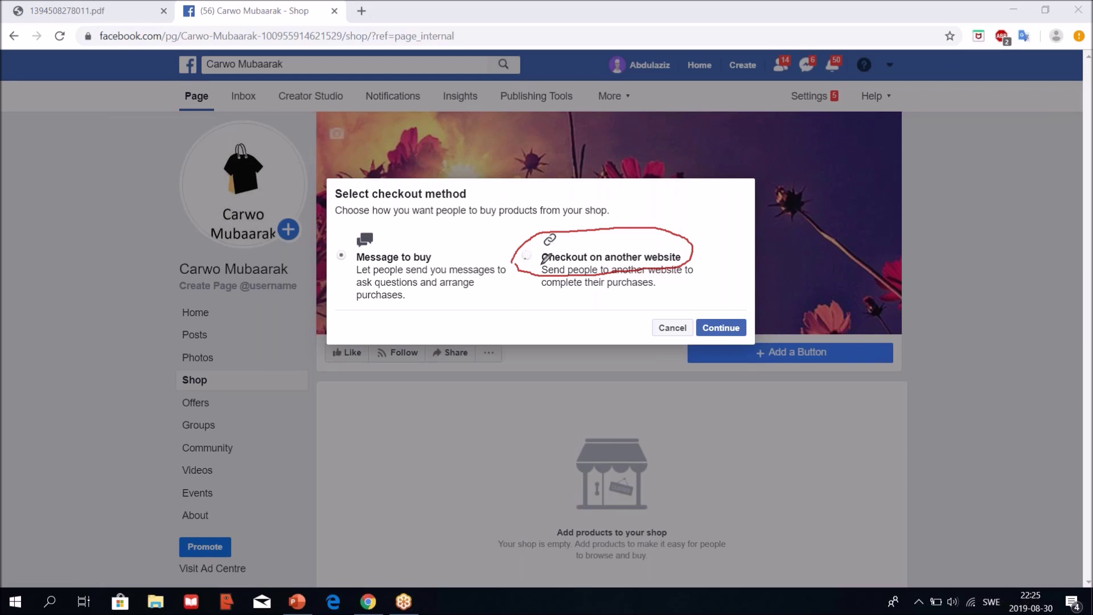
pyautogui.press('Escape')
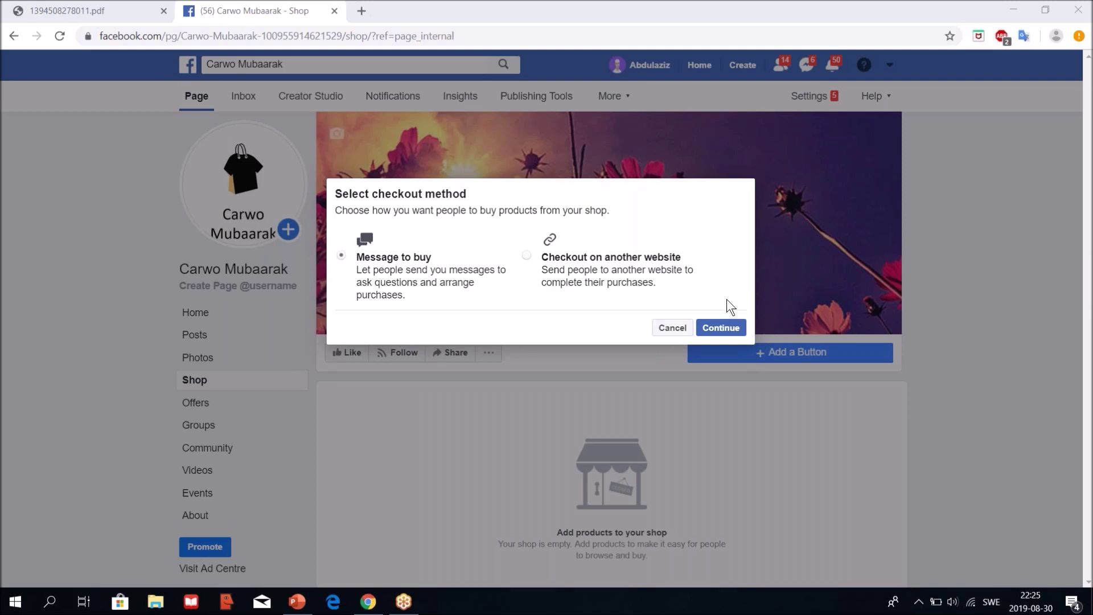
pyautogui.click(722, 330)
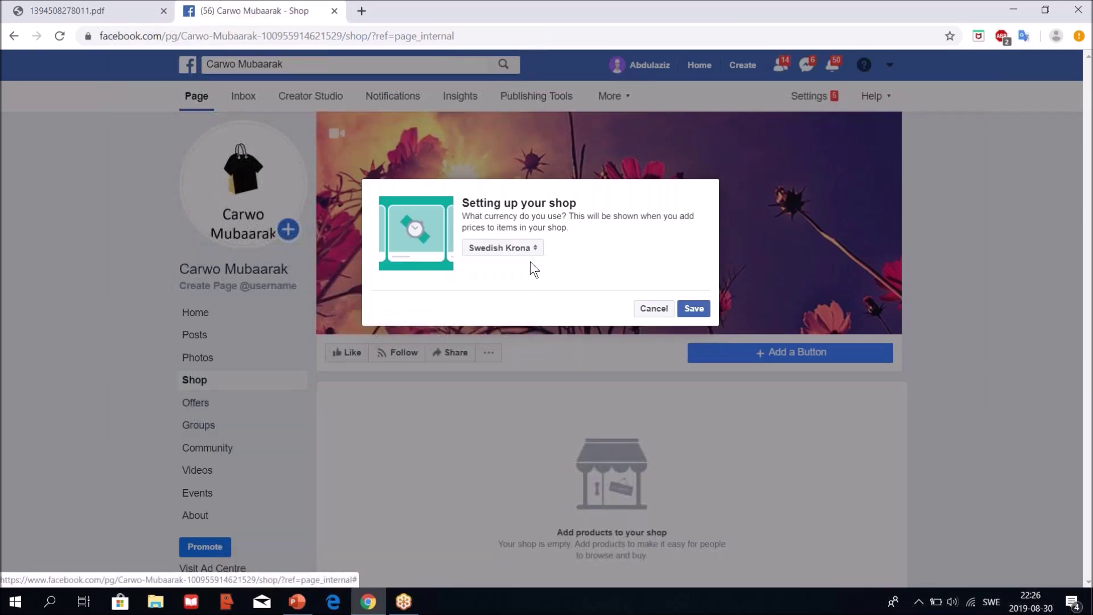
# Step: Set the shop's currency to US Dollar and save the shop setup
pyautogui.click(539, 251)
pyautogui.scroll(-5, 539, 253)
pyautogui.scroll(-2, 539, 259)
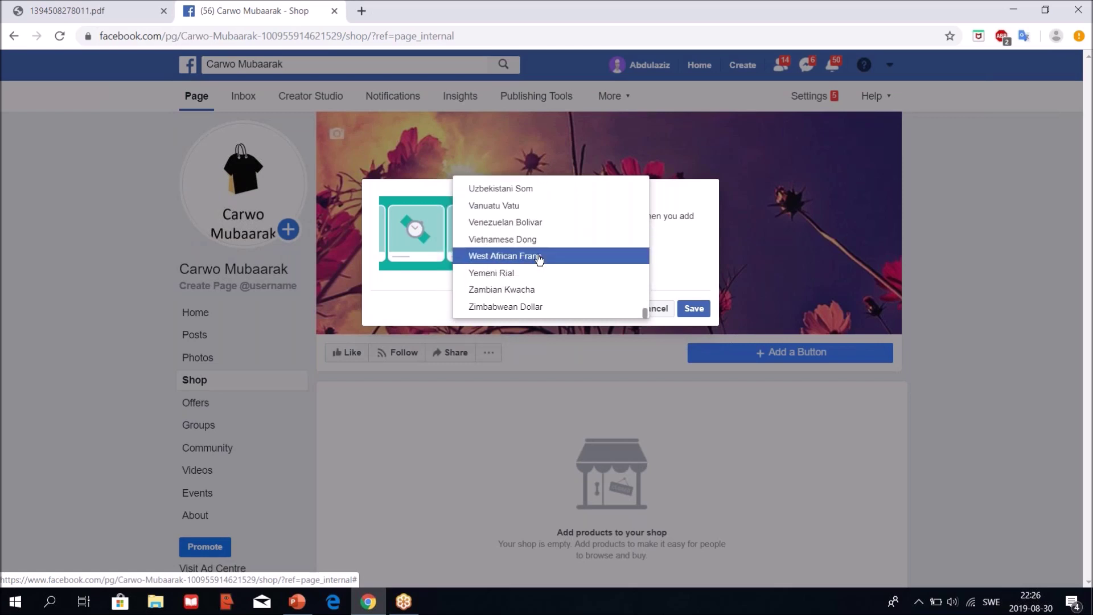
pyautogui.scroll(2, 537, 272)
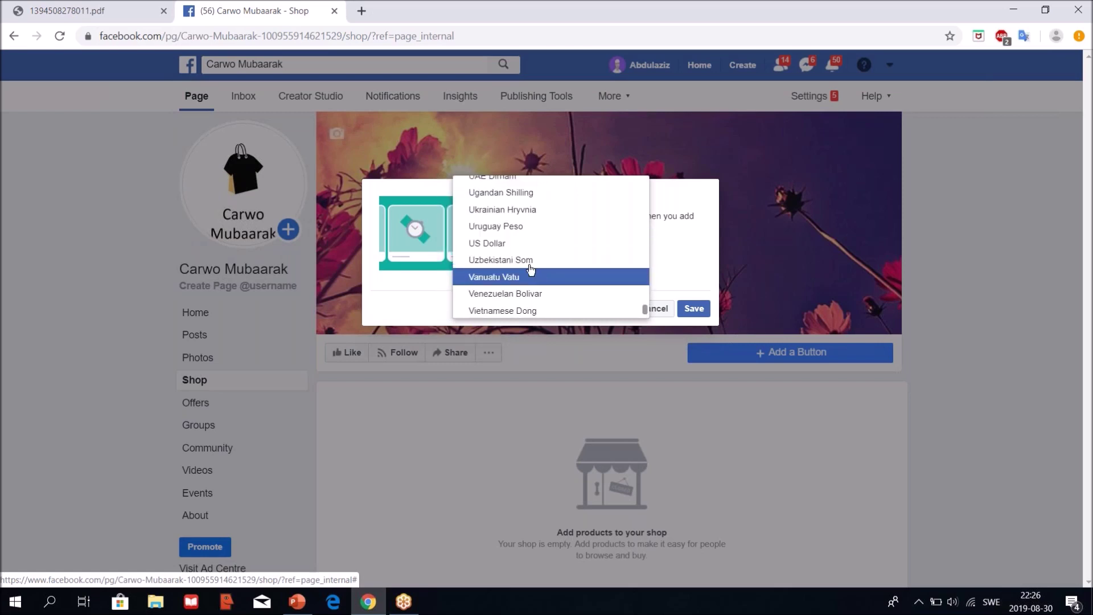
pyautogui.click(519, 247)
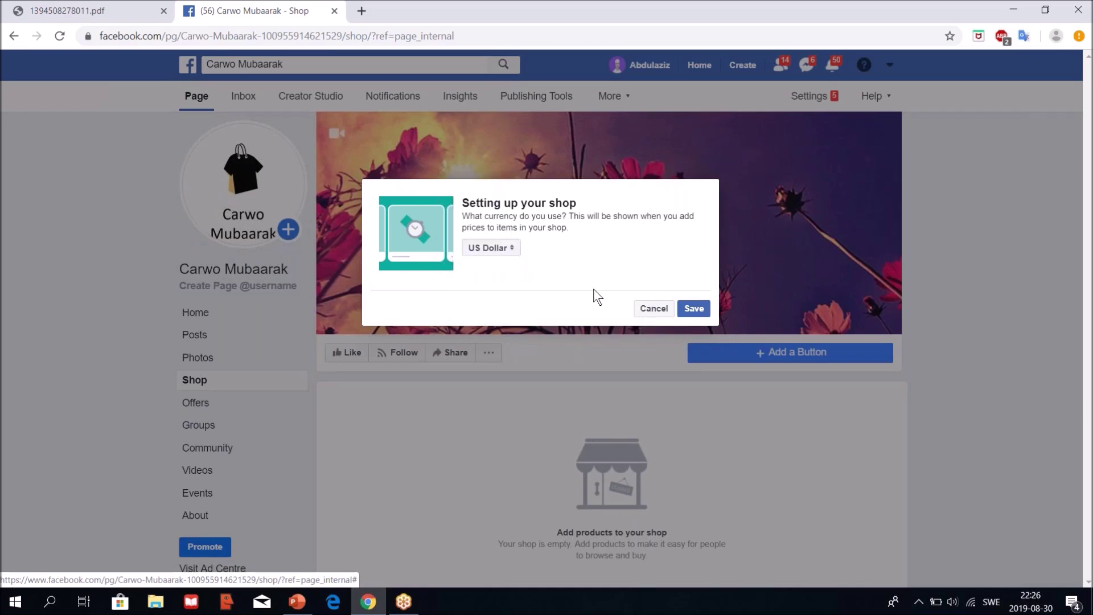
pyautogui.click(693, 312)
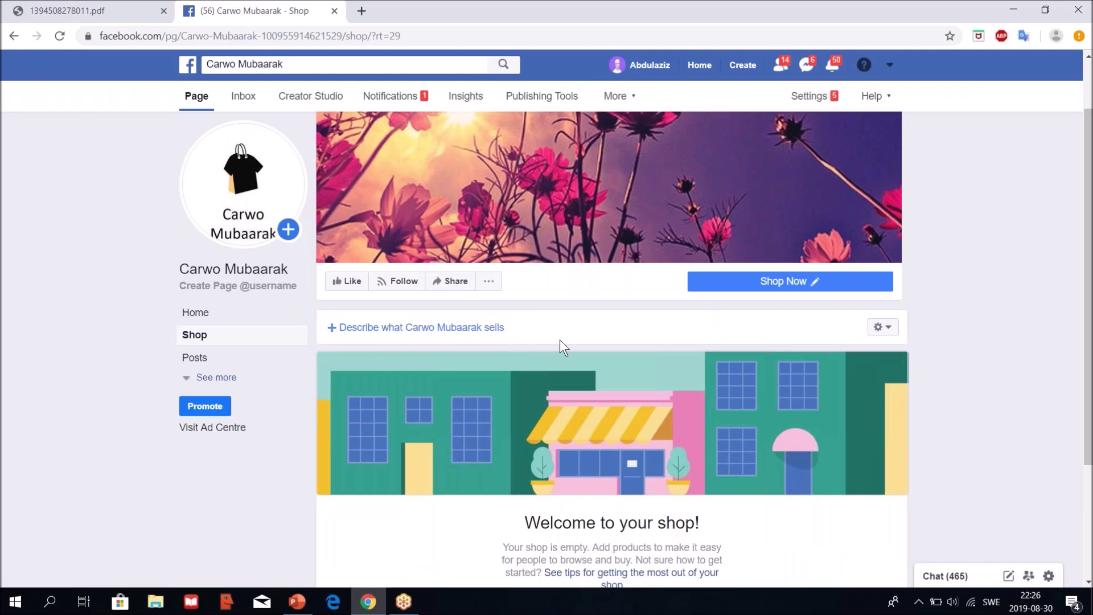
# Step: Start the shop description with "Carwo Mubaarak waxaad ka helaysaa Dharka Caruurta, Haweenka, Dhalinyarada iyo Odyasha, kusoo dhowaada gacmo furan iyo qalbi furan"
pyautogui.click(402, 329)
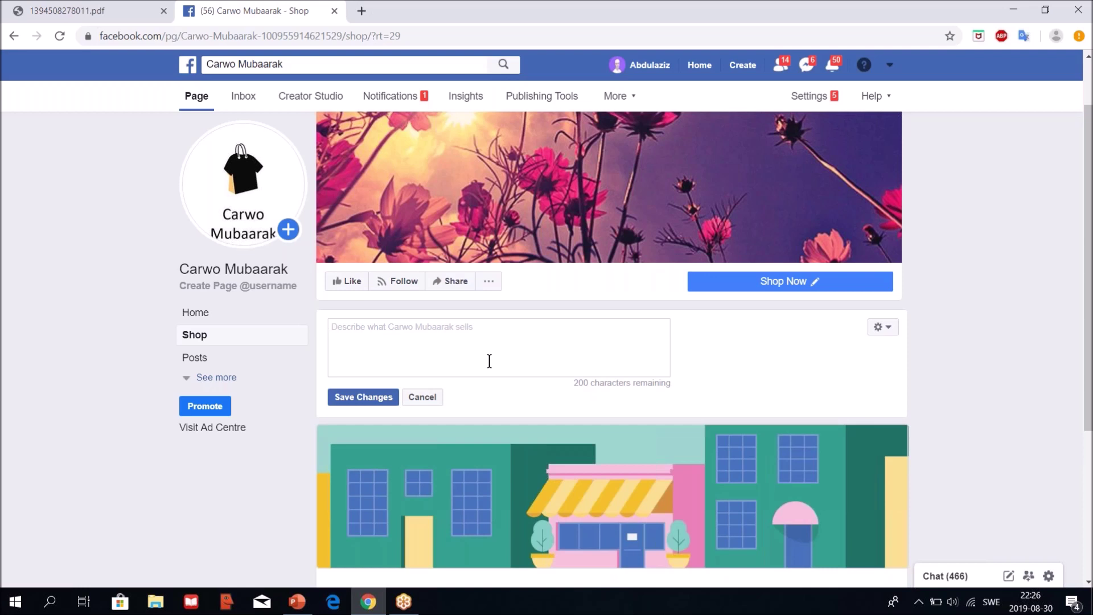
pyautogui.write('Ca')
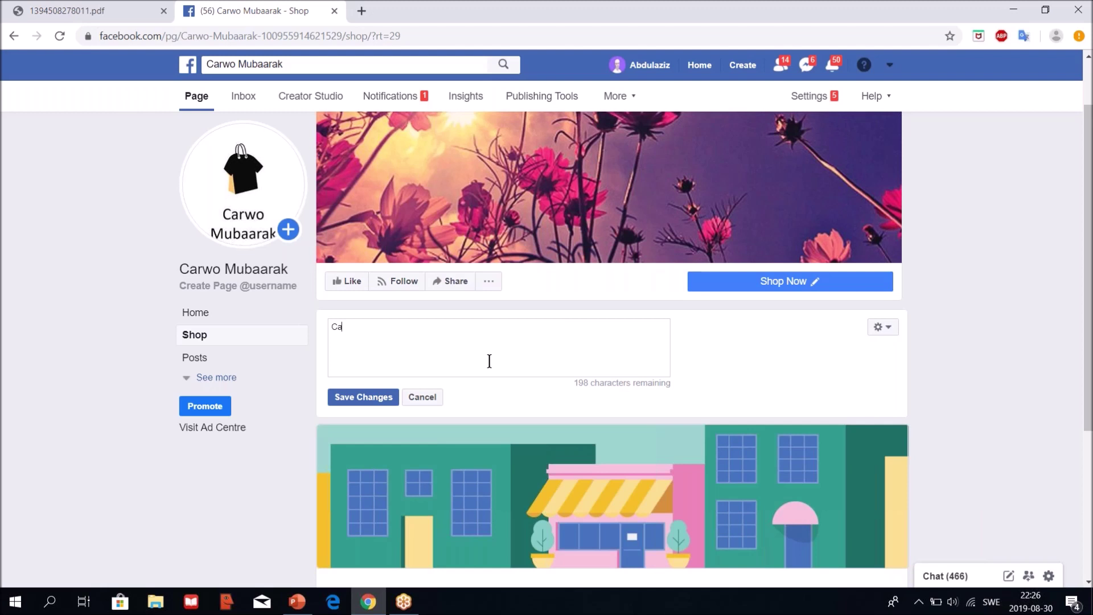
pyautogui.write('rwo Mubaarak waxaad ka helays')
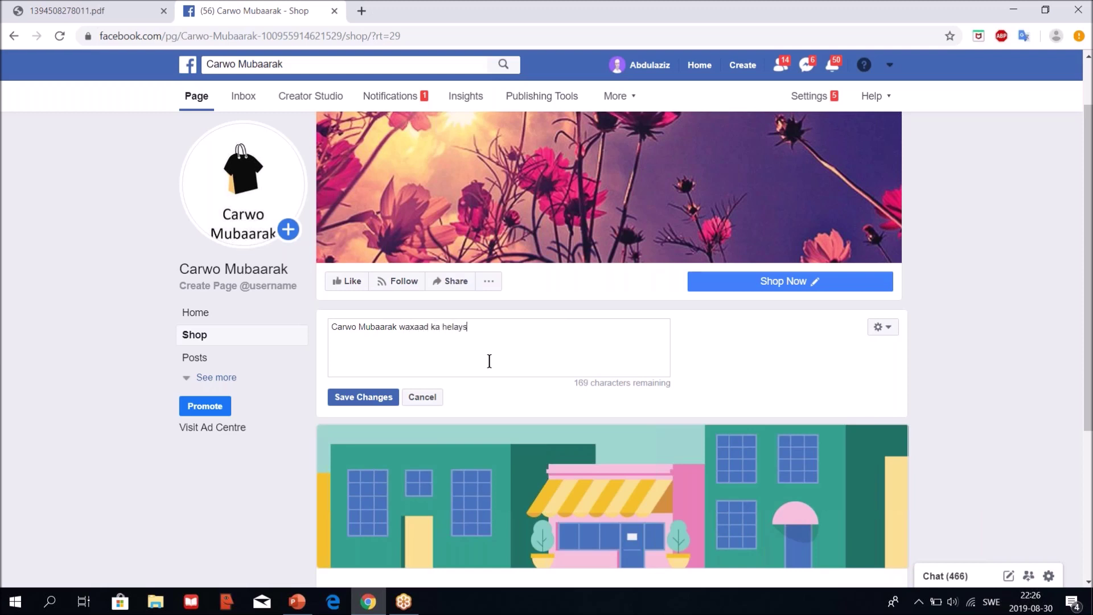
pyautogui.write('aa Dharka Caruurta, Haweenka')
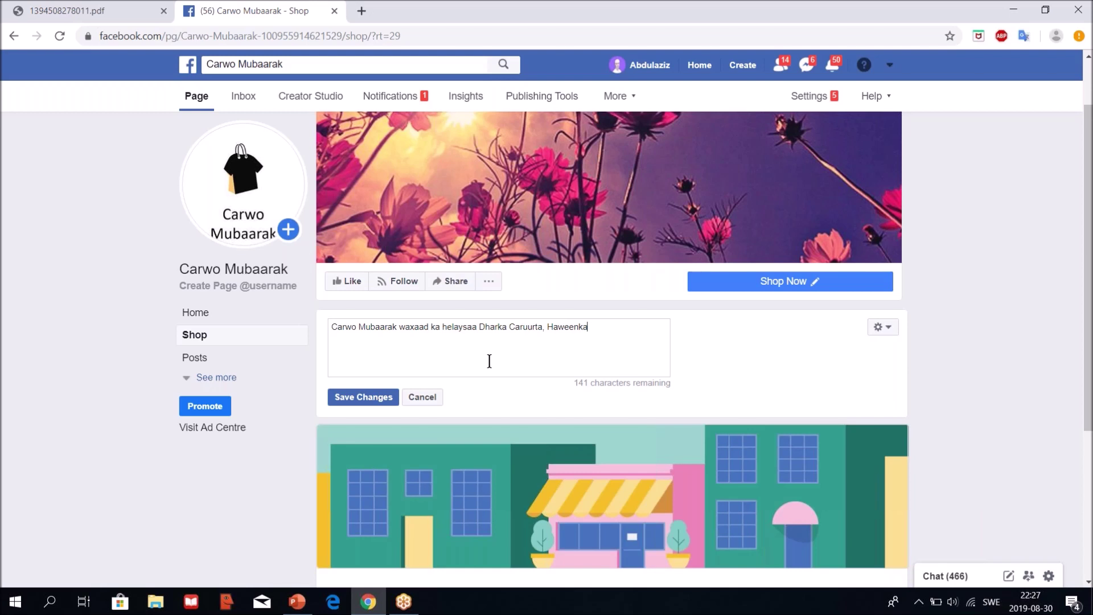
pyautogui.write(', Dhalinyarada iyo C')
pyautogui.write('dyashaa')
pyautogui.press('BackSpace')
pyautogui.write(', kusoo dh')
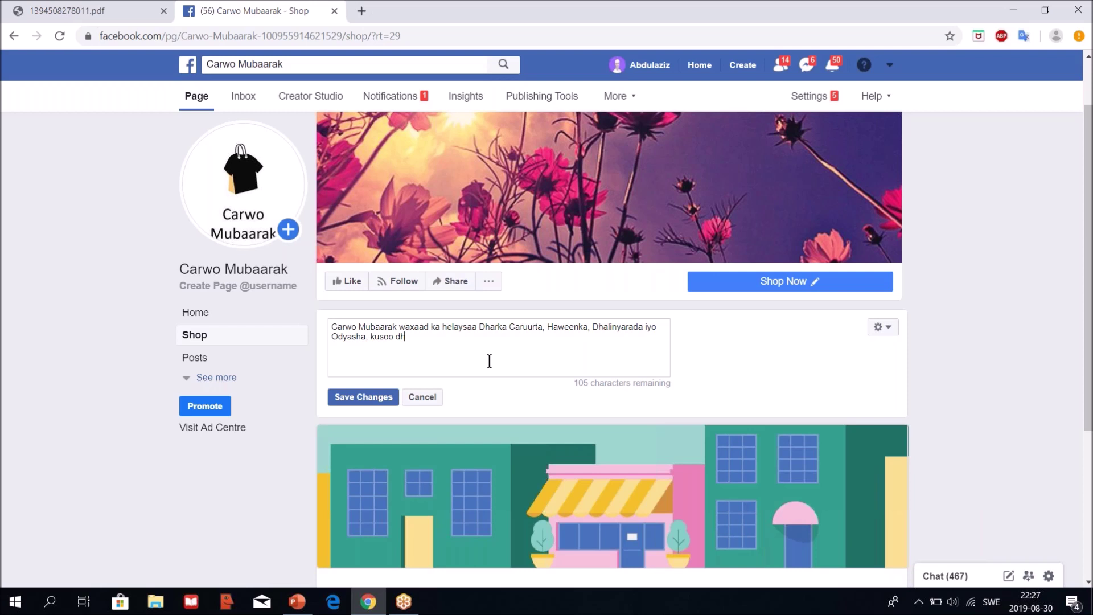
pyautogui.write('owaada gad')
pyautogui.press('BackSpace')
pyautogui.write('cmo furan iyo qalbi furan')
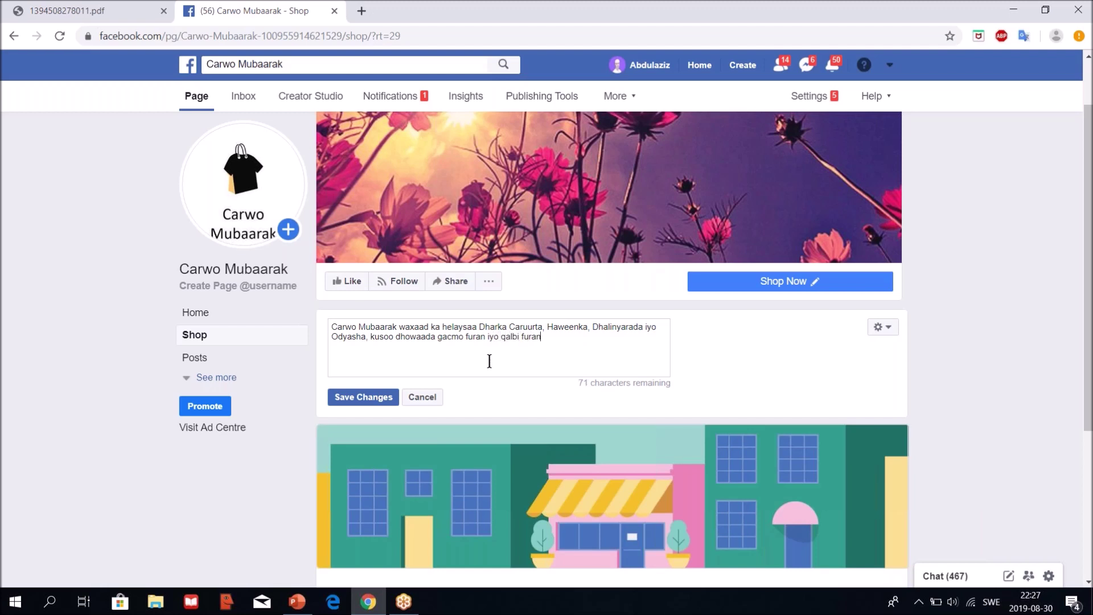
# Step: Complete the shop description with ". Wixii Faahfaahina nagala xiriir telefoonada iyo Emailkeena" and save it
pyautogui.write('. Wixii Faahfaahina nagala xiriir')
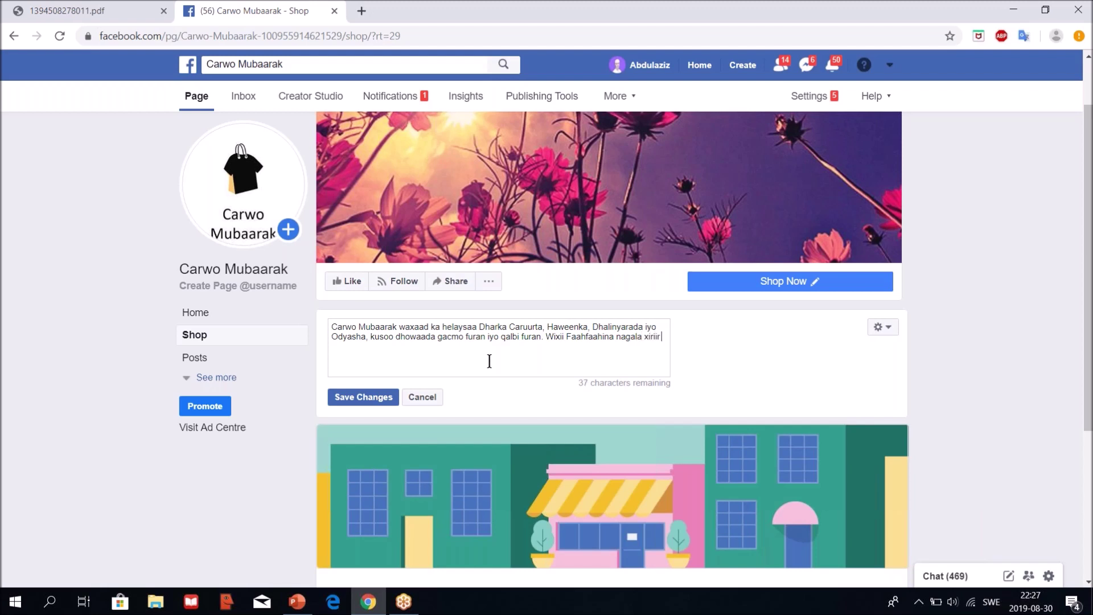
pyautogui.write(' telefoonada iyo Emailka')
pyautogui.press('BackSpace')
pyautogui.write('ena')
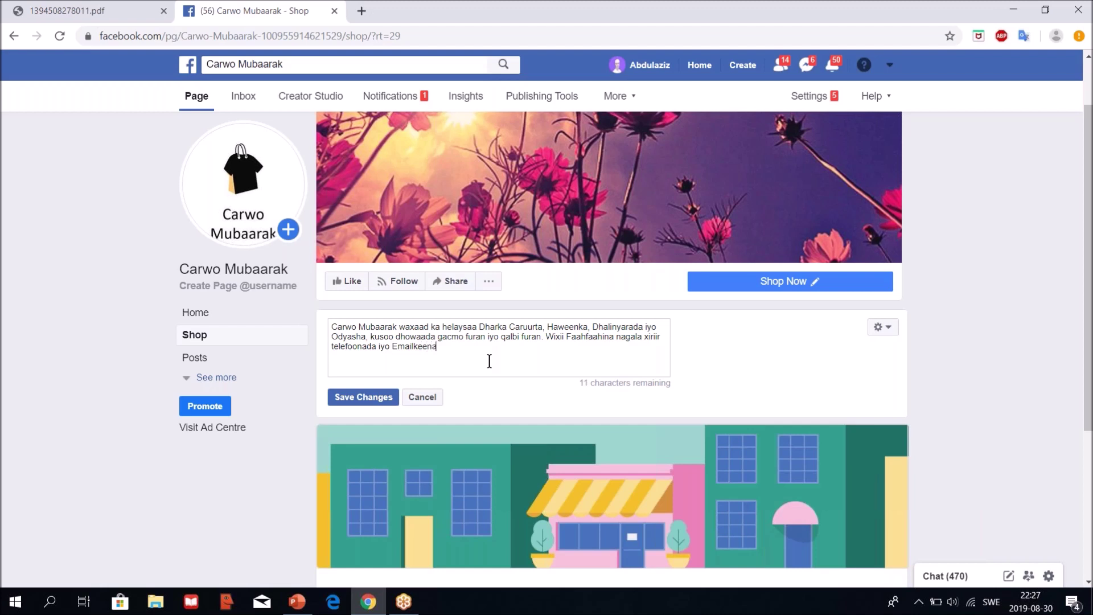
pyautogui.click(334, 398)
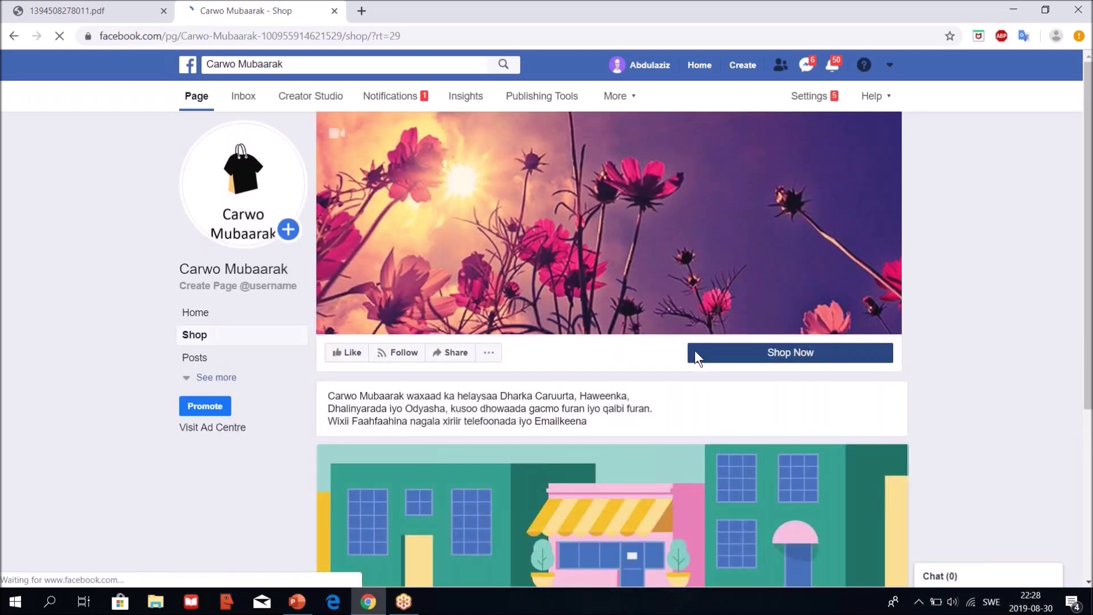
# Step: Start adding a product to the empty shop
pyautogui.click(695, 350)
pyautogui.scroll(-4, 783, 477)
pyautogui.scroll(-1, 786, 458)
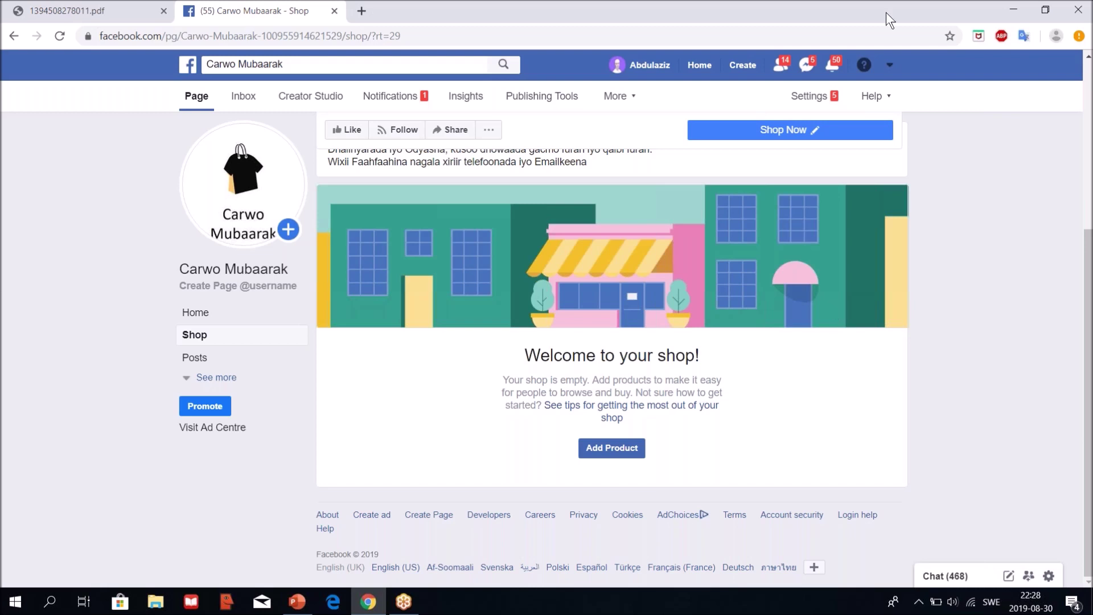
pyautogui.hotkey('ctrl', 'shift', 'd')
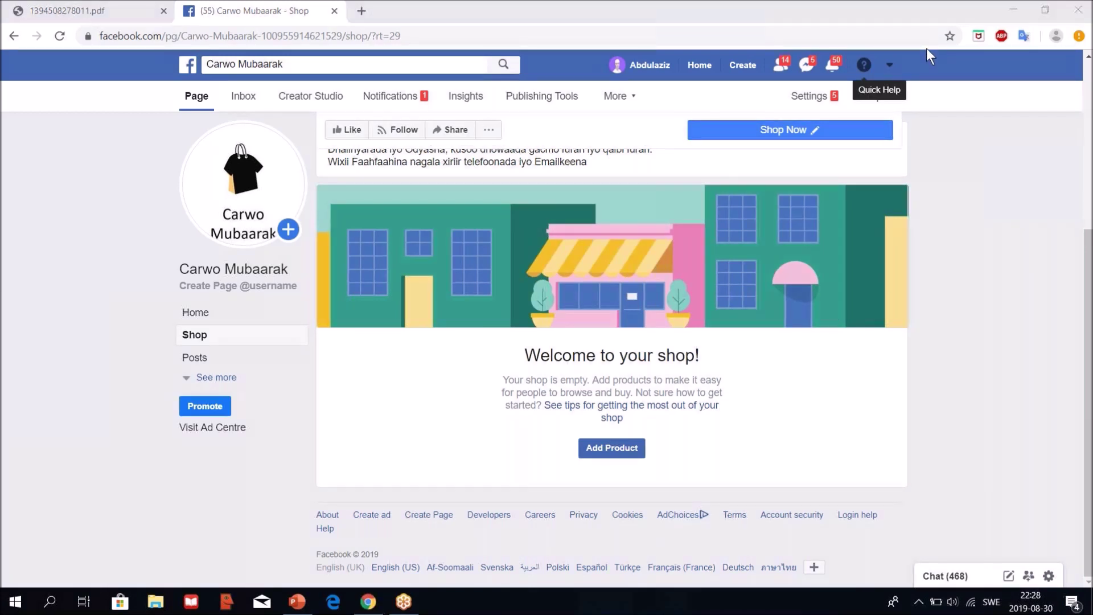
pyautogui.moveTo(563, 439); pyautogui.dragTo(558, 450)
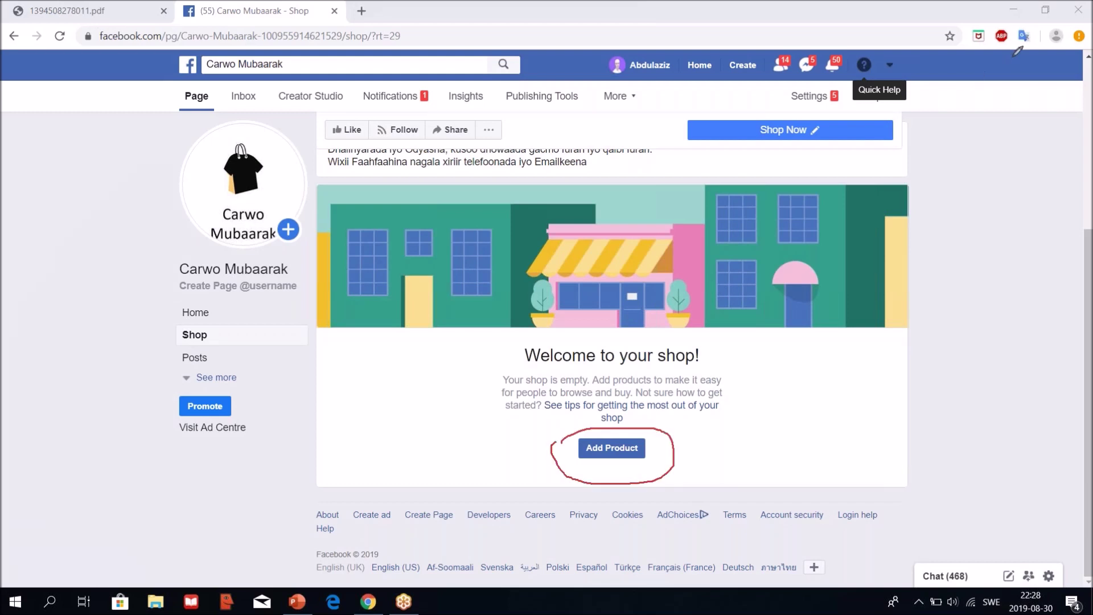
pyautogui.hotkey('ctrl', 'shift', 'd')
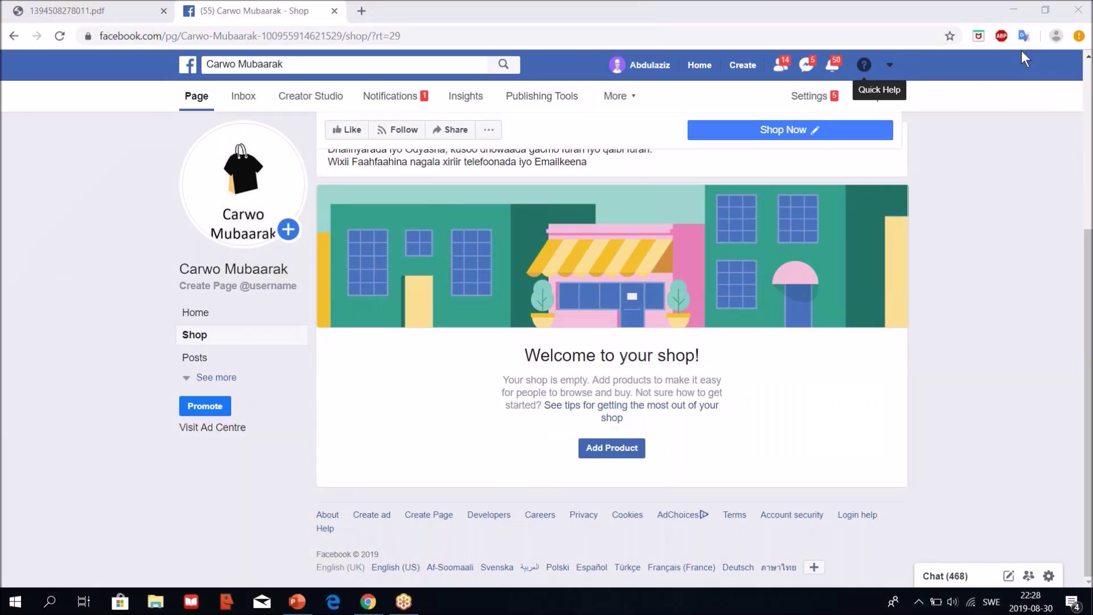
pyautogui.click(611, 447)
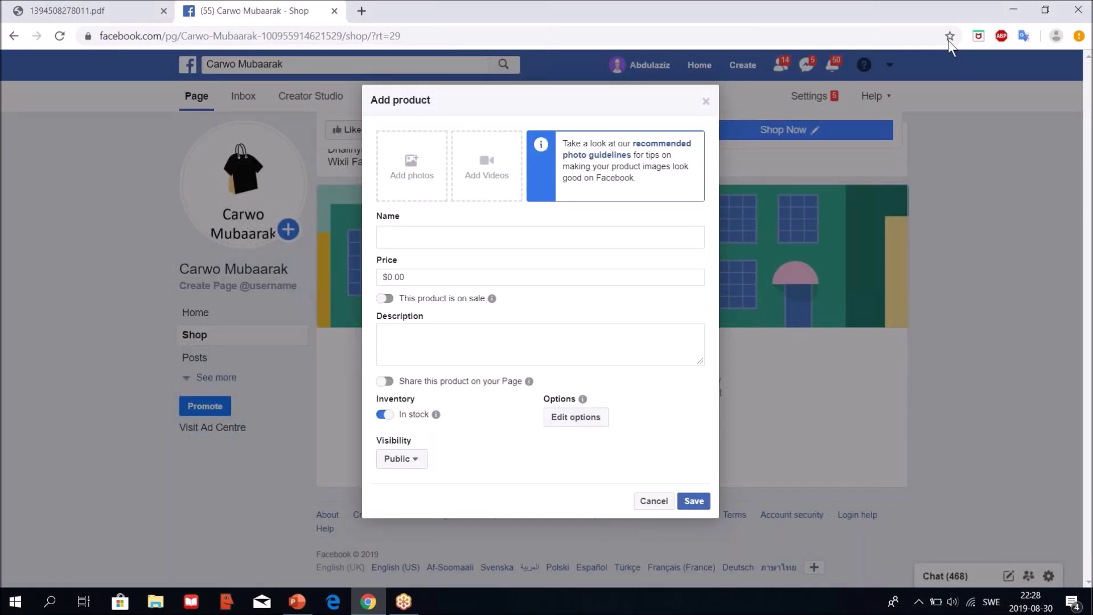
pyautogui.hotkey('ctrl', 'shift', 'd')
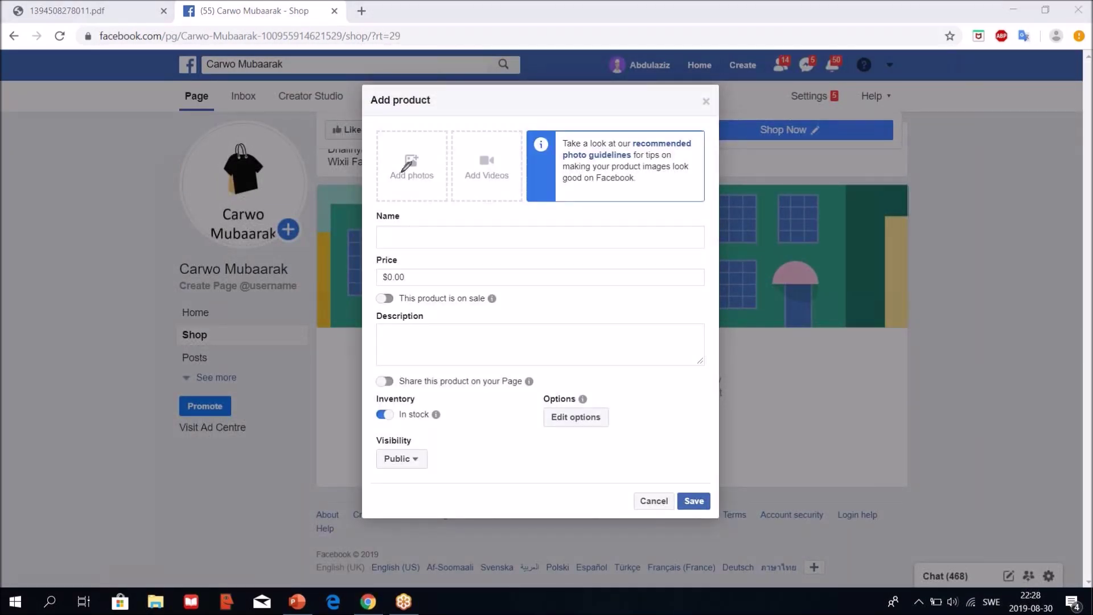
pyautogui.moveTo(380, 175)
pyautogui.mouseDown()
pyautogui.moveTo(387, 138)
pyautogui.moveTo(425, 128)
pyautogui.moveTo(447, 171)
pyautogui.moveTo(371, 171)
pyautogui.mouseUp()
pyautogui.moveTo(459, 178)
pyautogui.mouseDown()
pyautogui.moveTo(464, 157)
pyautogui.moveTo(501, 136)
pyautogui.moveTo(484, 197)
pyautogui.moveTo(459, 181)
pyautogui.moveTo(478, 198)
pyautogui.mouseUp()
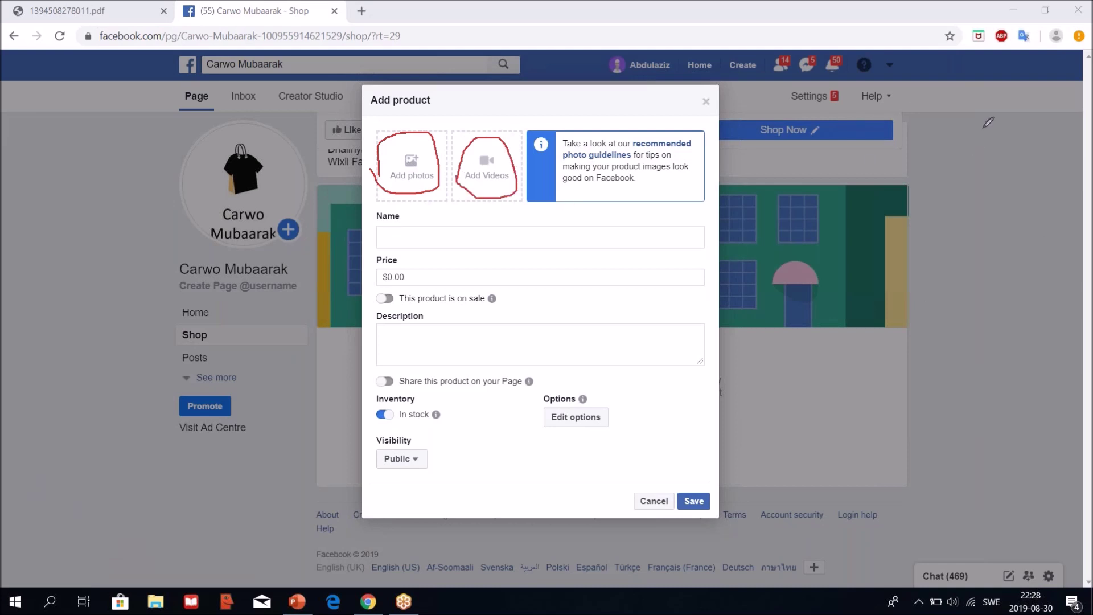
pyautogui.press('e')
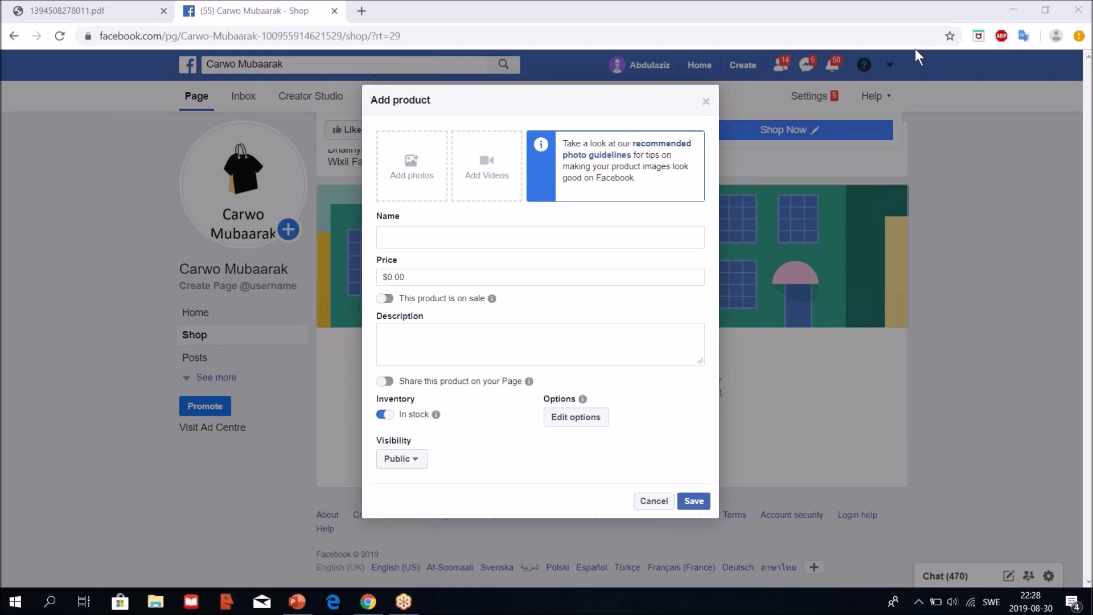
# Step: Upload the black cap image "Koofiyada 1aad" from the computer's Ganacsi folder and use it as the product photo
pyautogui.click(415, 185)
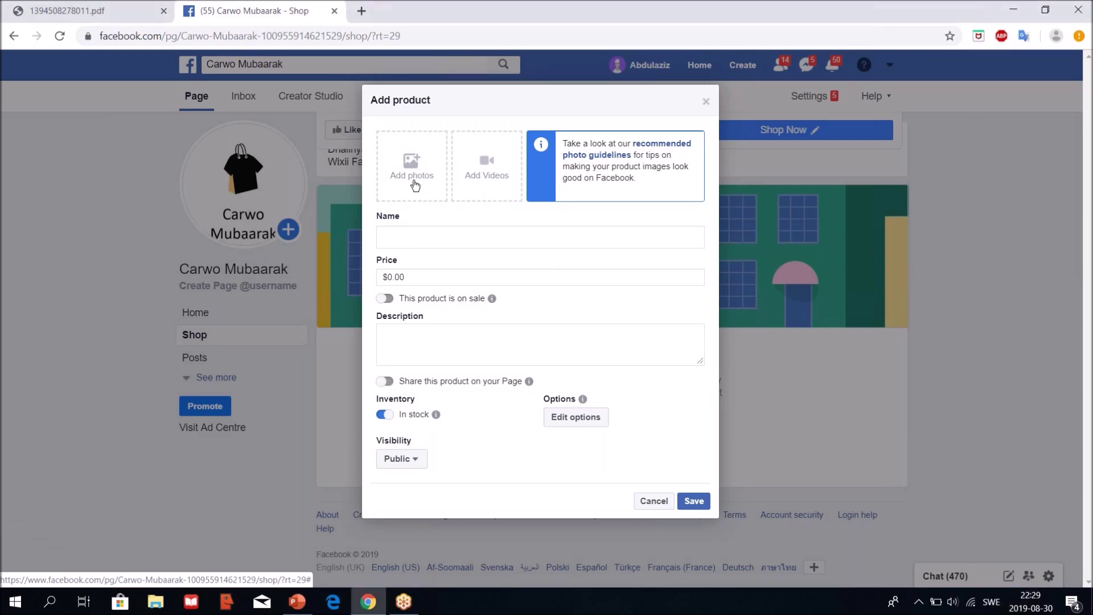
pyautogui.click(414, 182)
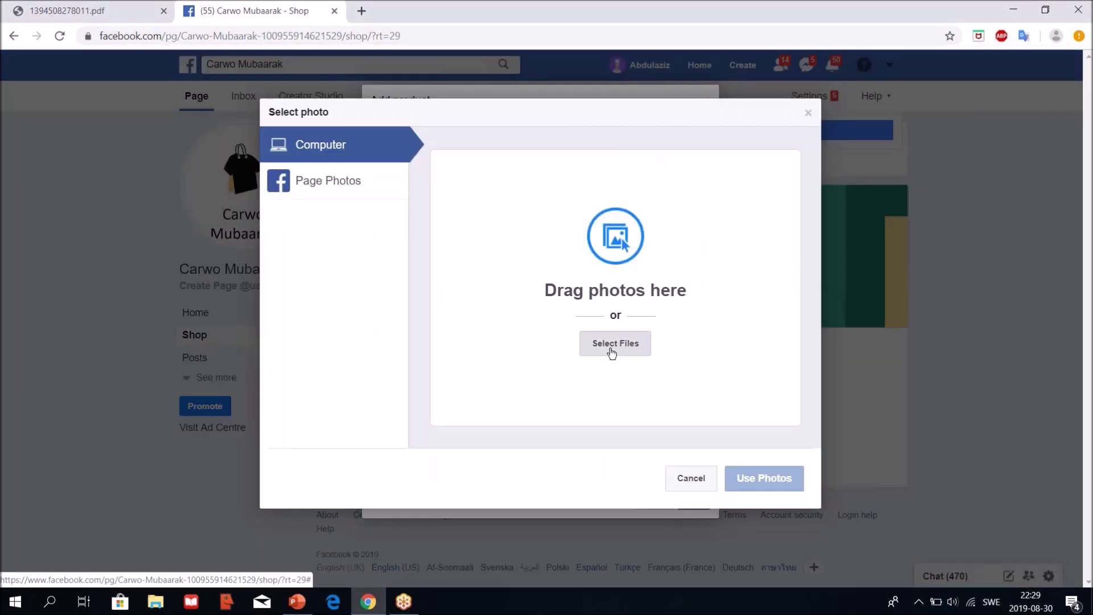
pyautogui.click(611, 353)
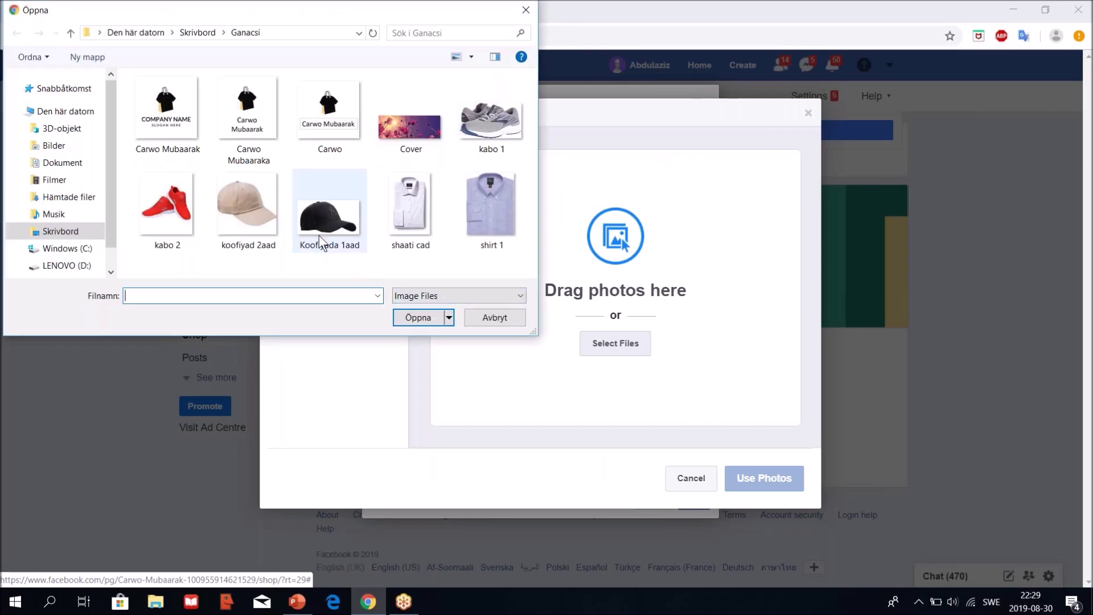
pyautogui.click(320, 217)
pyautogui.click(418, 317)
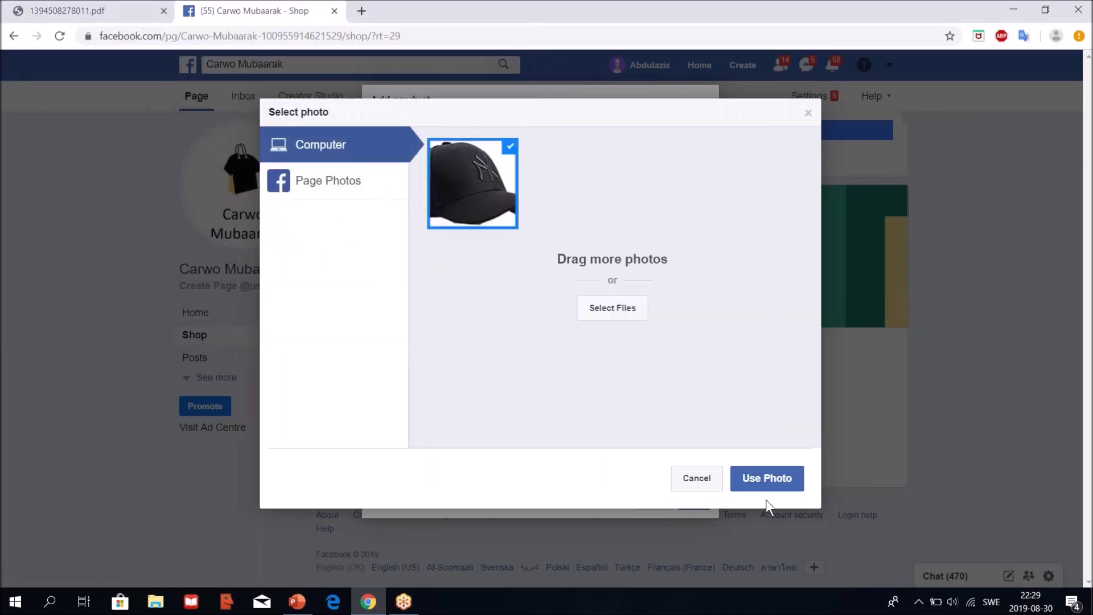
pyautogui.click(765, 481)
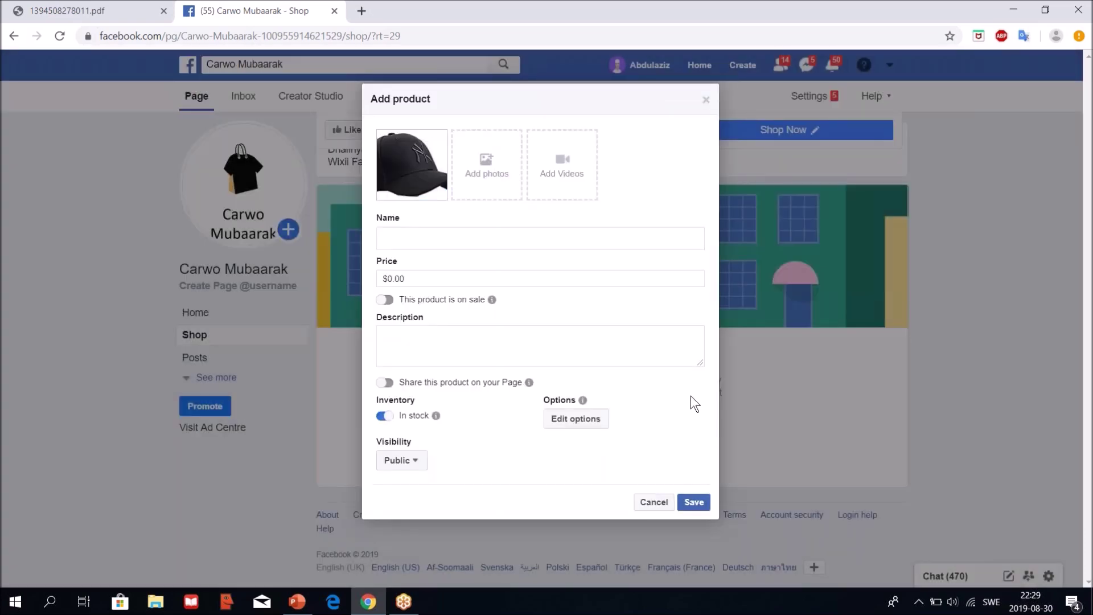
# Step: Name the product Koofiyad and set its price to $9.99
pyautogui.click(434, 239)
pyautogui.write('Koo')
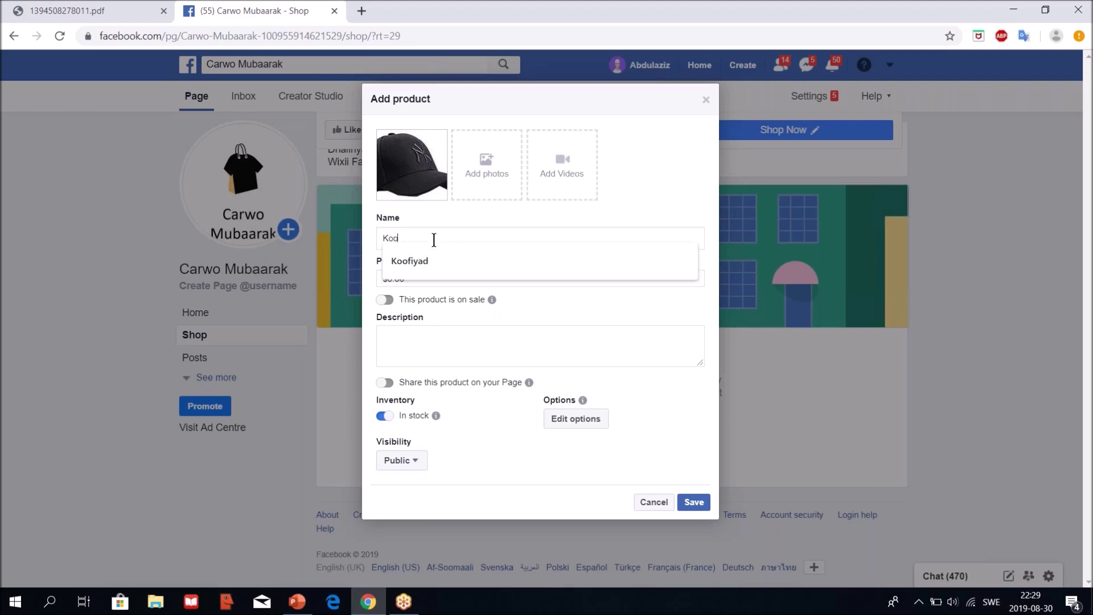
pyautogui.write('fiyad')
pyautogui.click(424, 278)
pyautogui.press('BackSpace')
pyautogui.press('BackSpace')
pyautogui.press('BackSpace')
pyautogui.press('BackSpace')
pyautogui.press('BackSpace')
pyautogui.write('9.99')
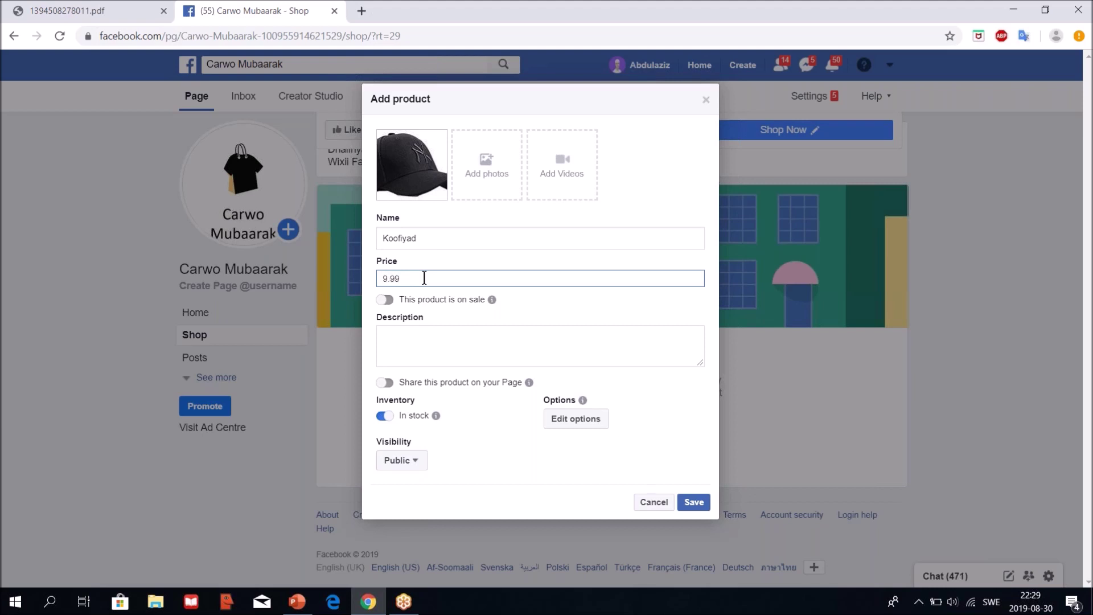
pyautogui.click(533, 308)
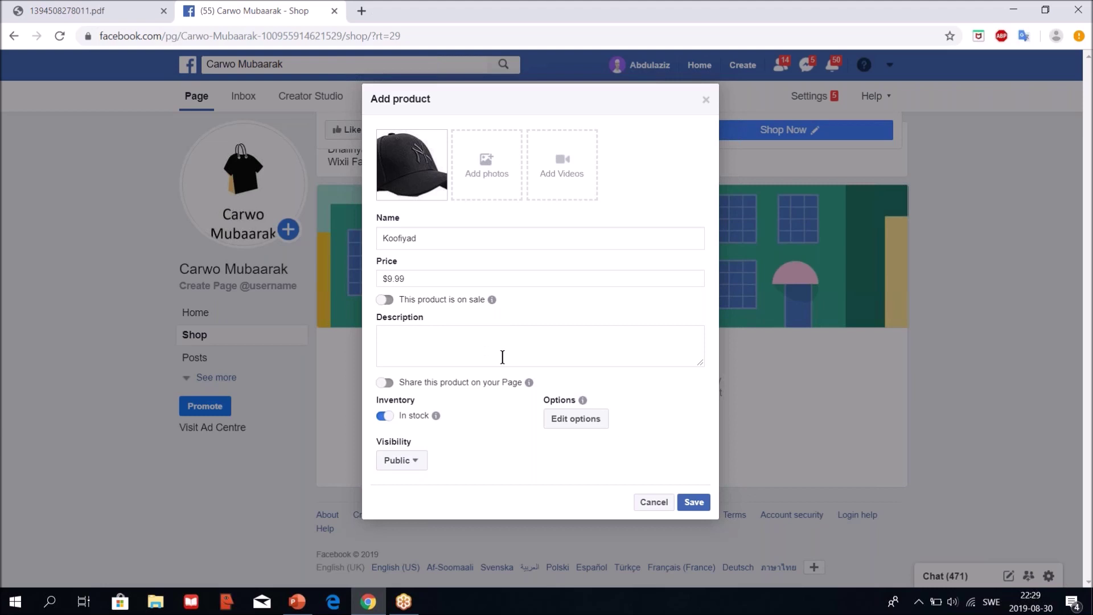
# Step: Enter the product description "Koofiyadan waxay ka samaysantahay dun iyo cudbi iwm"
pyautogui.click(416, 354)
pyautogui.write('Koofiyadan waxay ka samaysantahay')
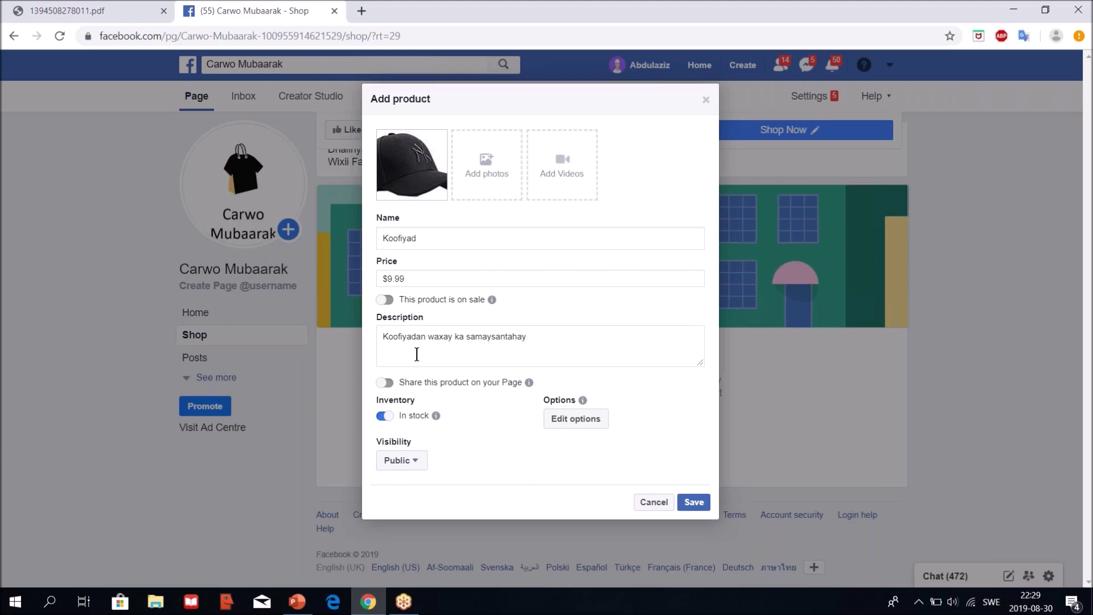
pyautogui.write(' dur')
pyautogui.write(' iyo cudb')
pyautogui.write('i')
pyautogui.write(' iwm')
pyautogui.moveTo(444, 431)
pyautogui.mouseDown()
pyautogui.moveTo(364, 431)
pyautogui.moveTo(377, 411)
pyautogui.moveTo(451, 419)
pyautogui.moveTo(444, 433)
pyautogui.mouseUp()
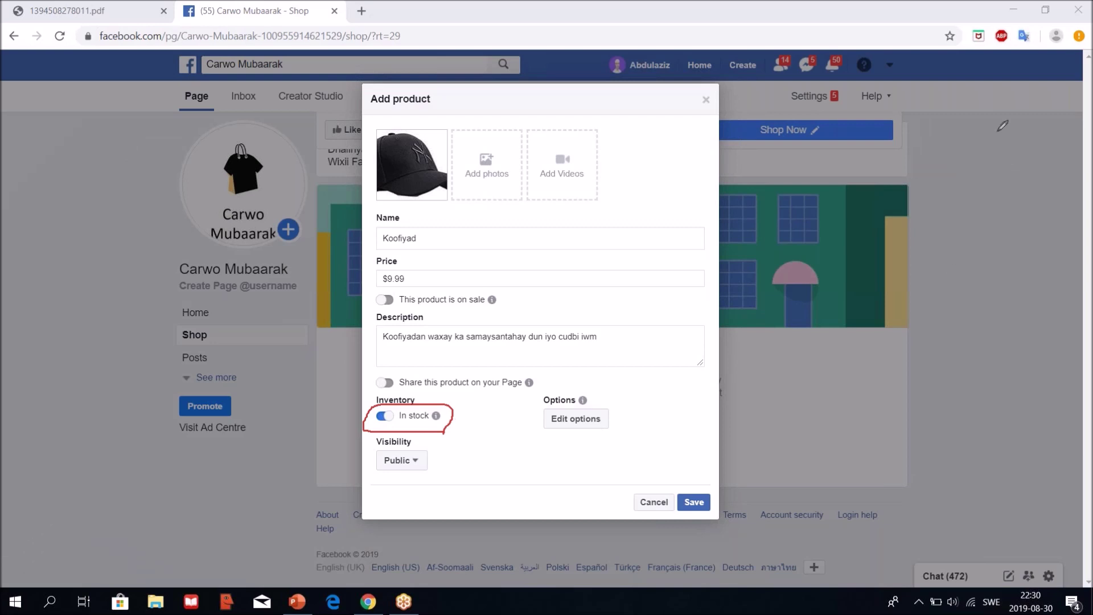
pyautogui.press('Escape')
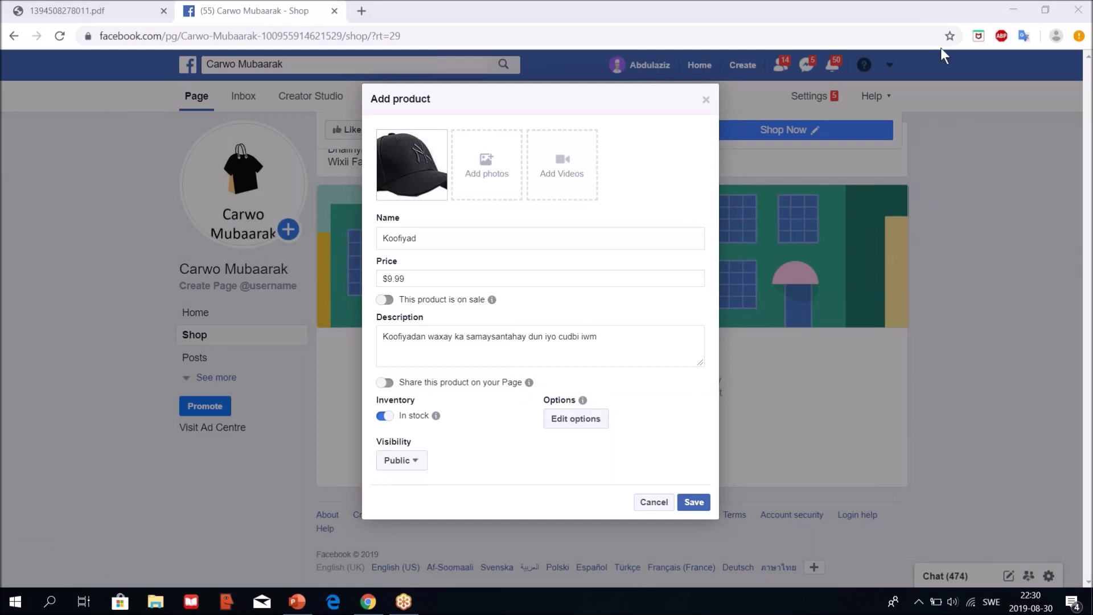
pyautogui.moveTo(532, 432); pyautogui.dragTo(529, 440)
pyautogui.hotkey('ctrl', 'z')
# Step: Add a Colour option to the product with the values Black, White and Red
pyautogui.click(592, 424)
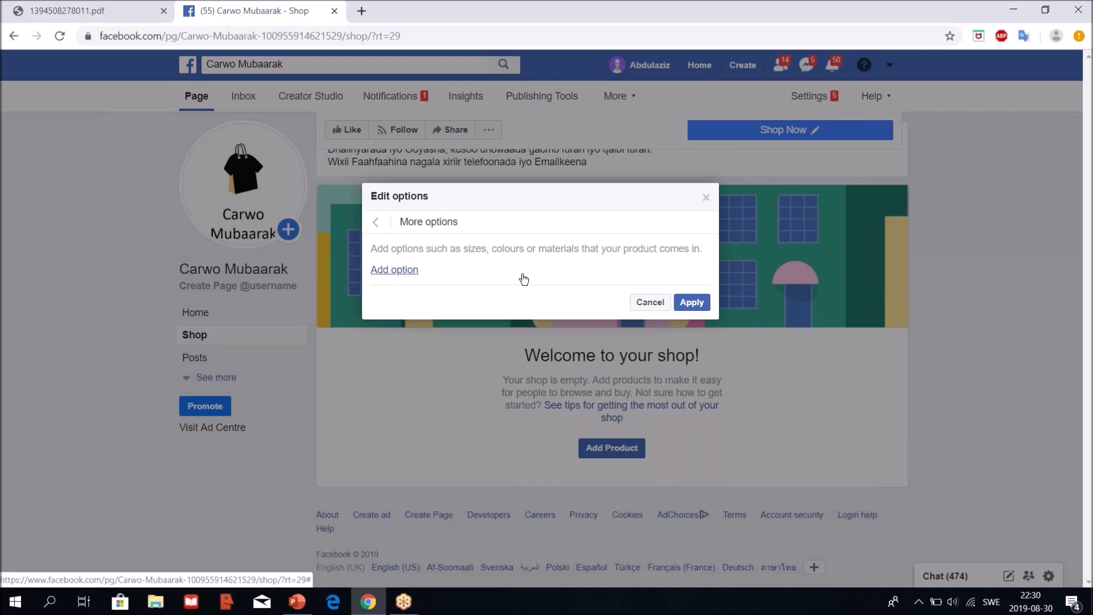
pyautogui.click(413, 270)
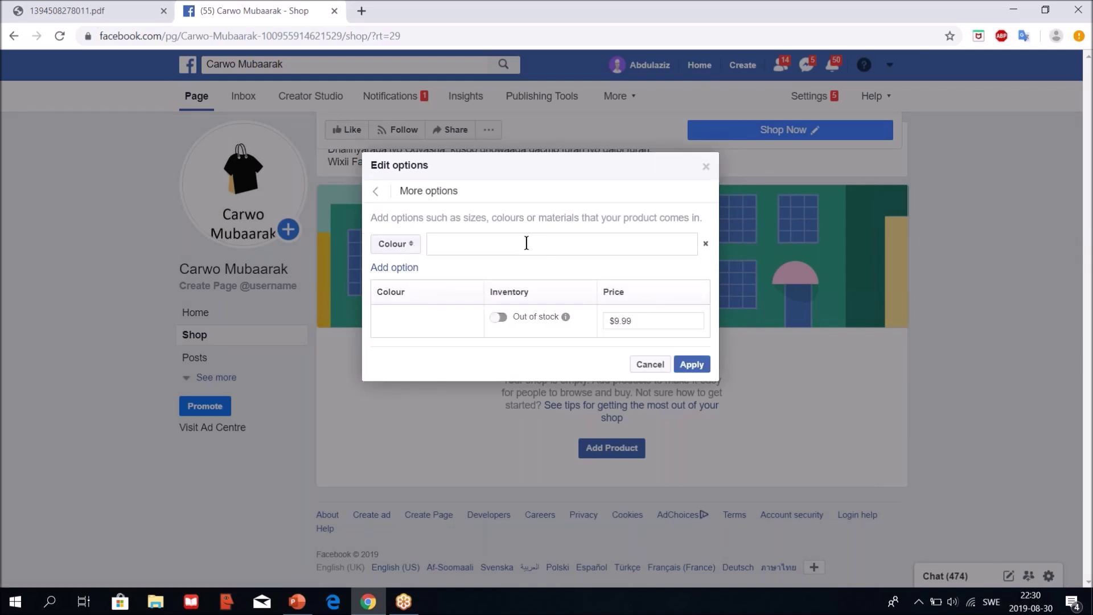
pyautogui.write('Bl')
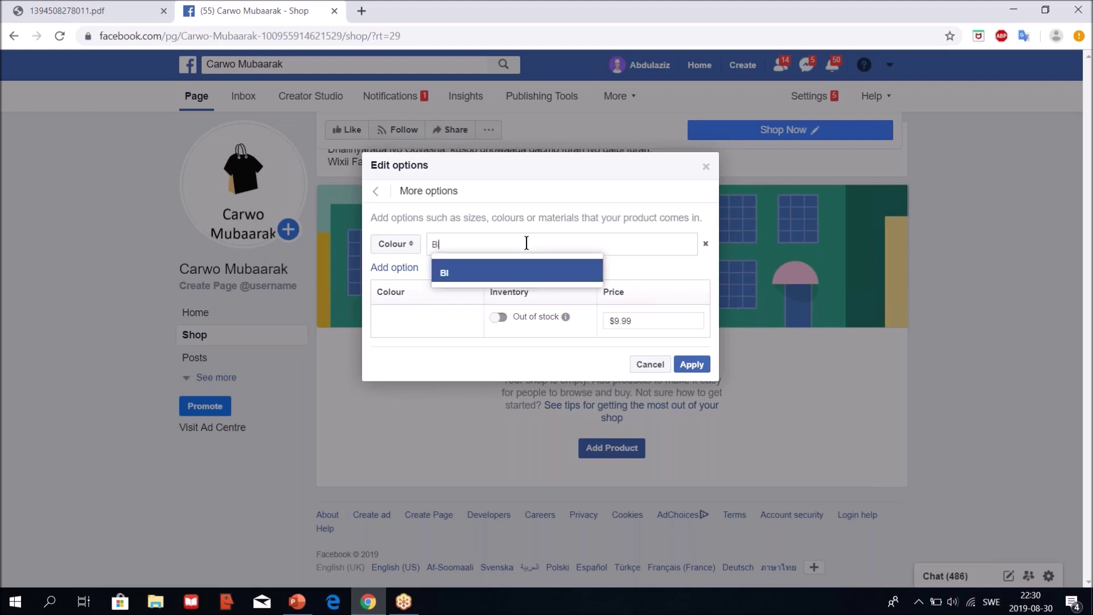
pyautogui.write('ack')
pyautogui.click(485, 274)
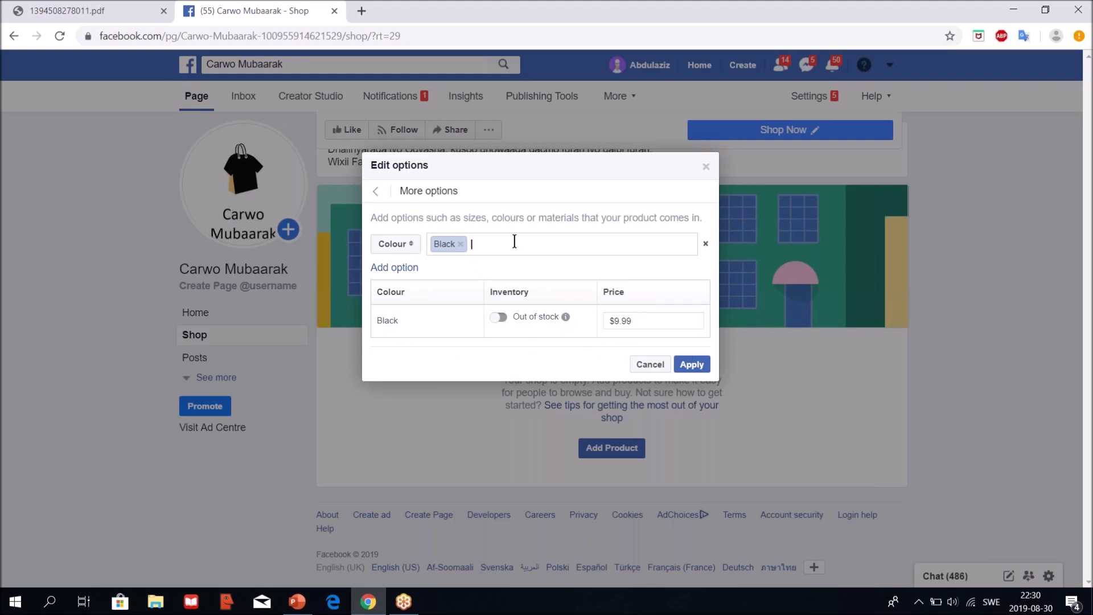
pyautogui.write('White')
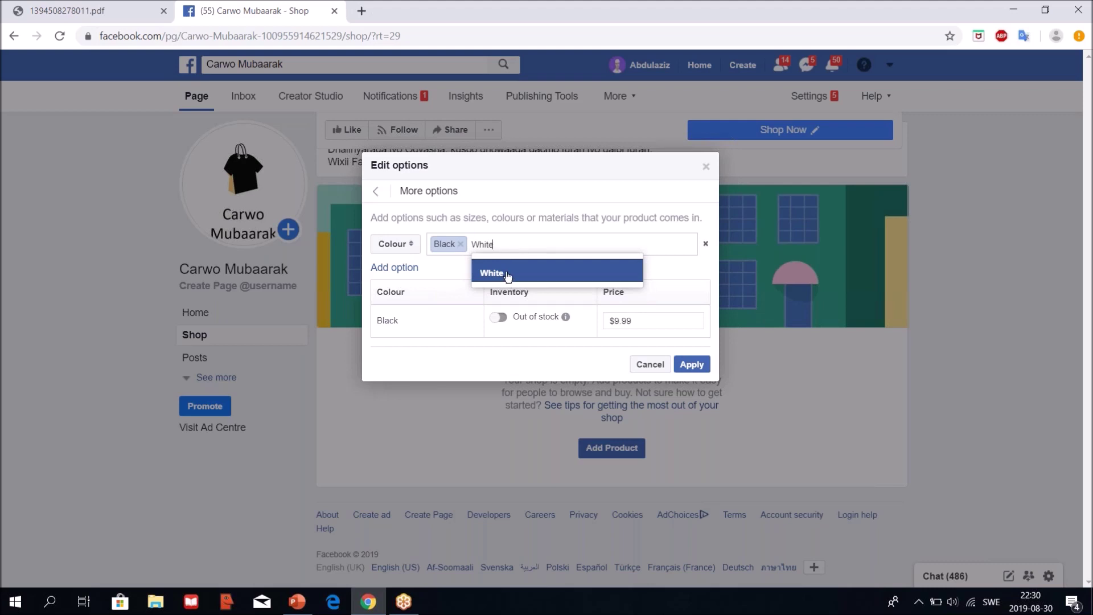
pyautogui.click(509, 275)
pyautogui.write('Red')
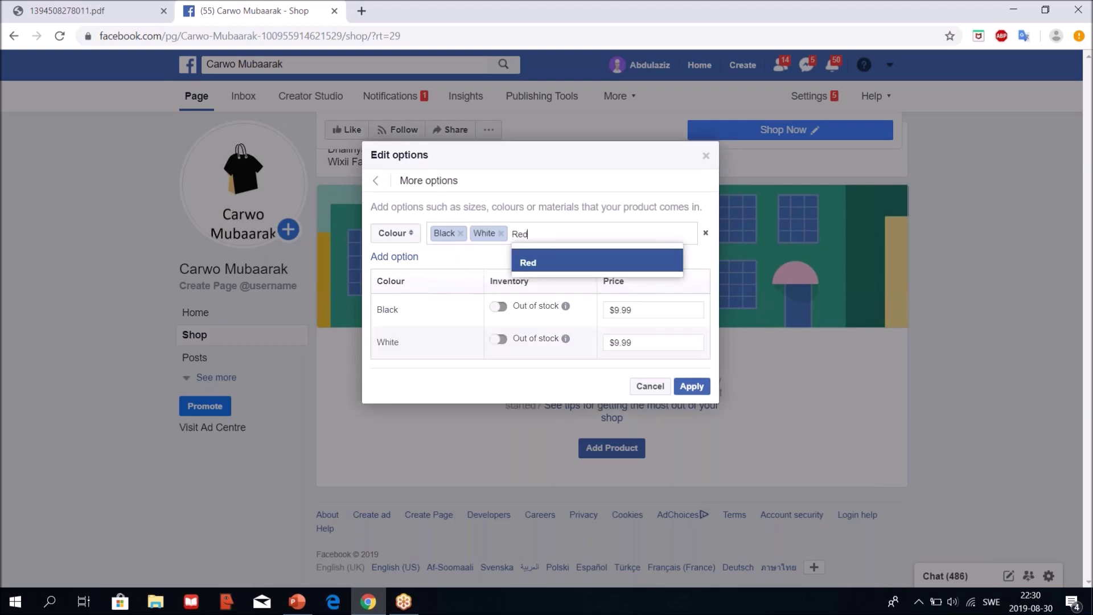
pyautogui.click(547, 261)
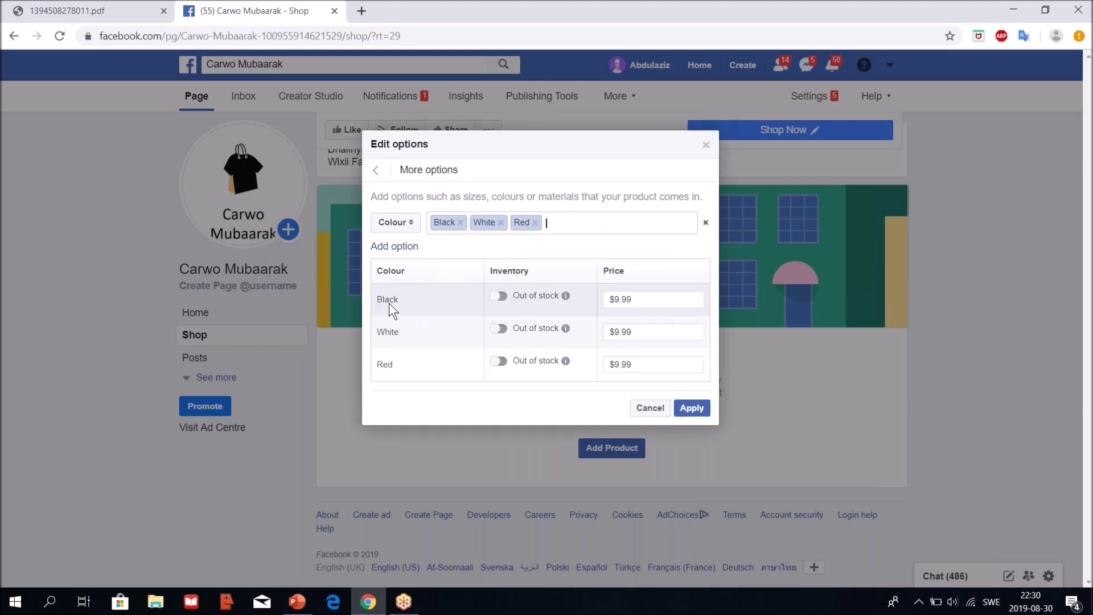
pyautogui.click(937, 185)
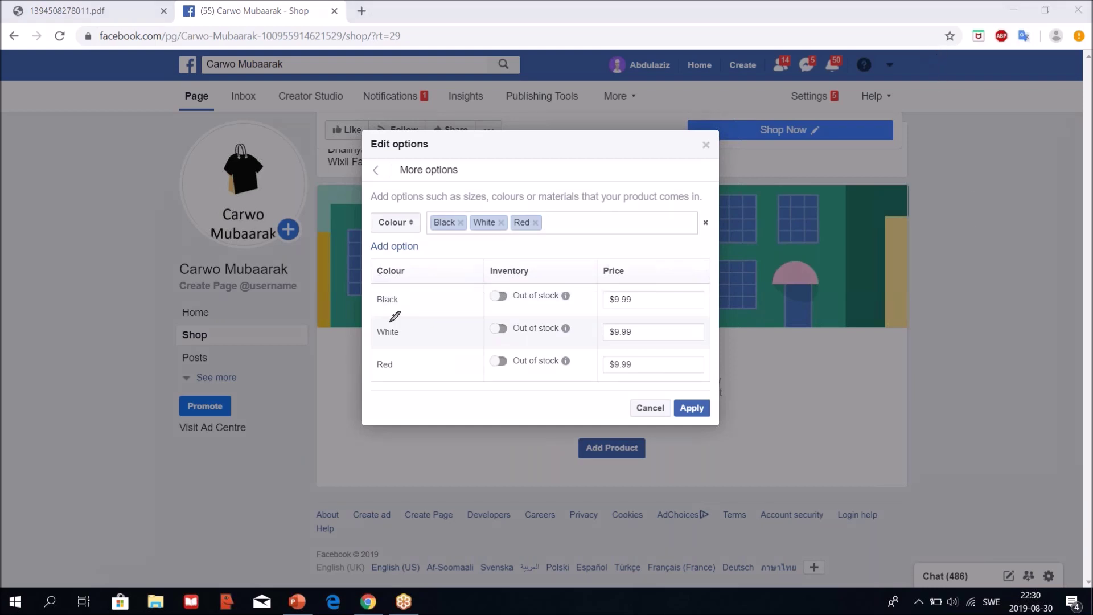
pyautogui.moveTo(403, 311); pyautogui.dragTo(366, 311)
pyautogui.moveTo(407, 349); pyautogui.dragTo(352, 349)
pyautogui.moveTo(405, 376); pyautogui.dragTo(357, 374)
pyautogui.moveTo(604, 374); pyautogui.dragTo(650, 376)
pyautogui.moveTo(596, 349)
pyautogui.mouseDown()
pyautogui.moveTo(639, 342)
pyautogui.moveTo(643, 313)
pyautogui.mouseUp()
pyautogui.press('e')
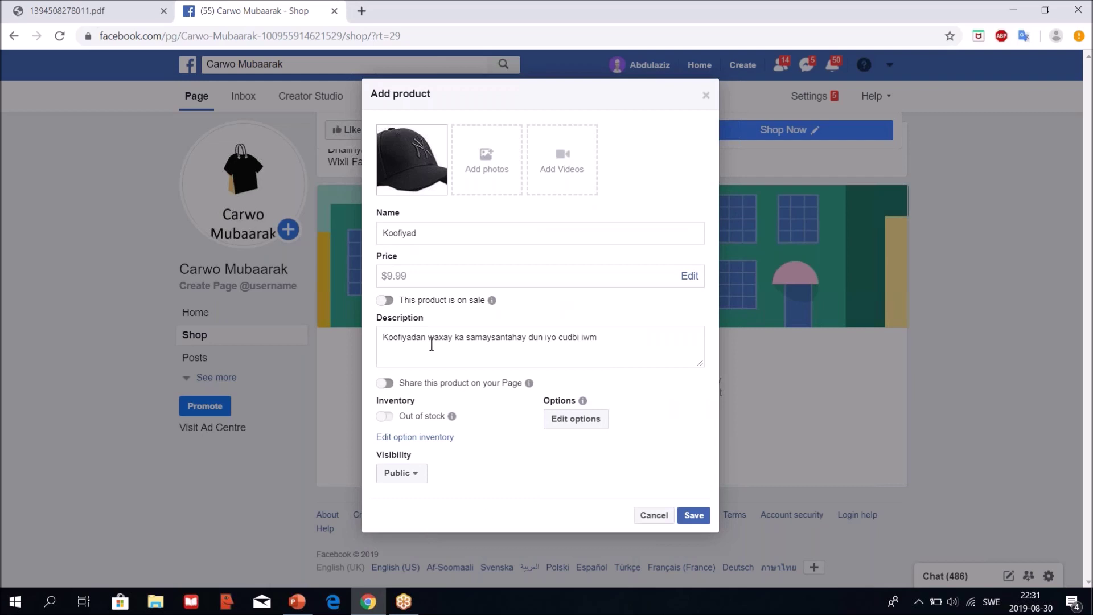
# Step: Save the Koofiyad product to the shop
pyautogui.click(695, 517)
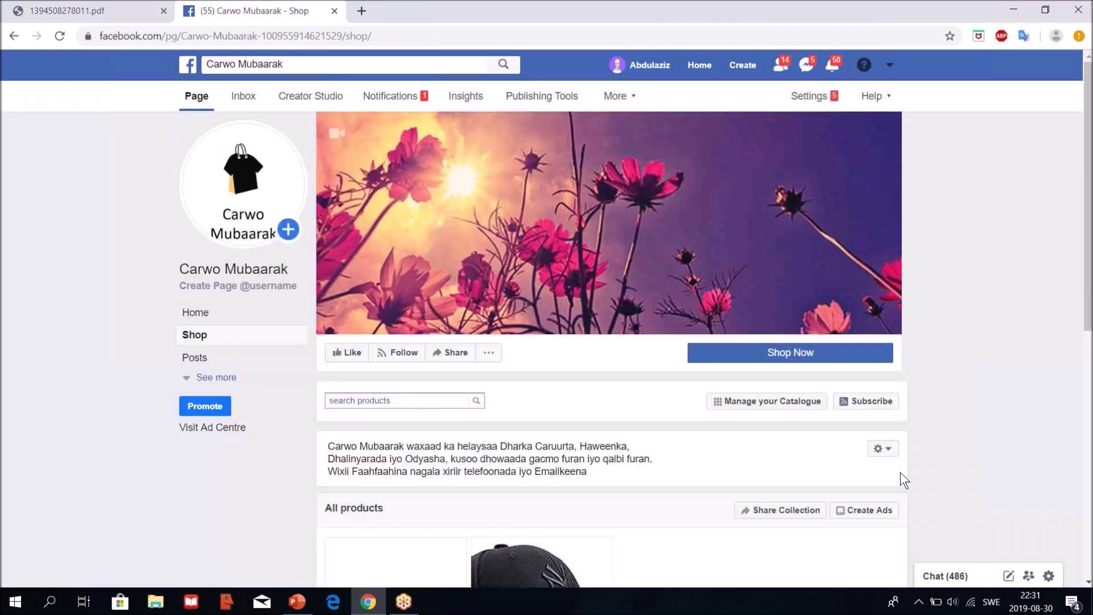
pyautogui.scroll(-4, 898, 475)
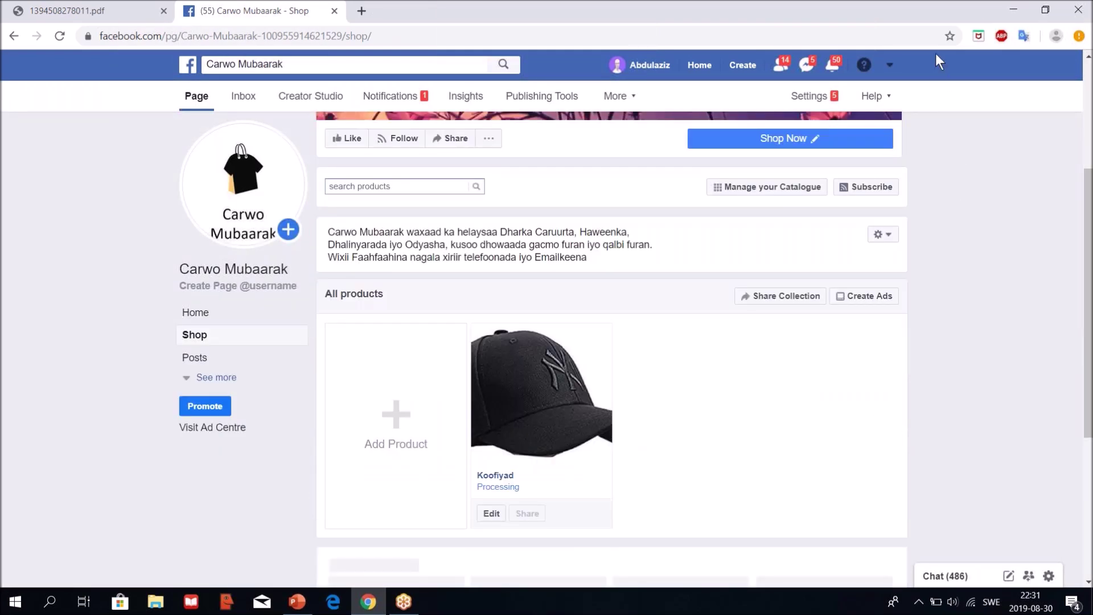
pyautogui.hotkey('ctrl', '2')
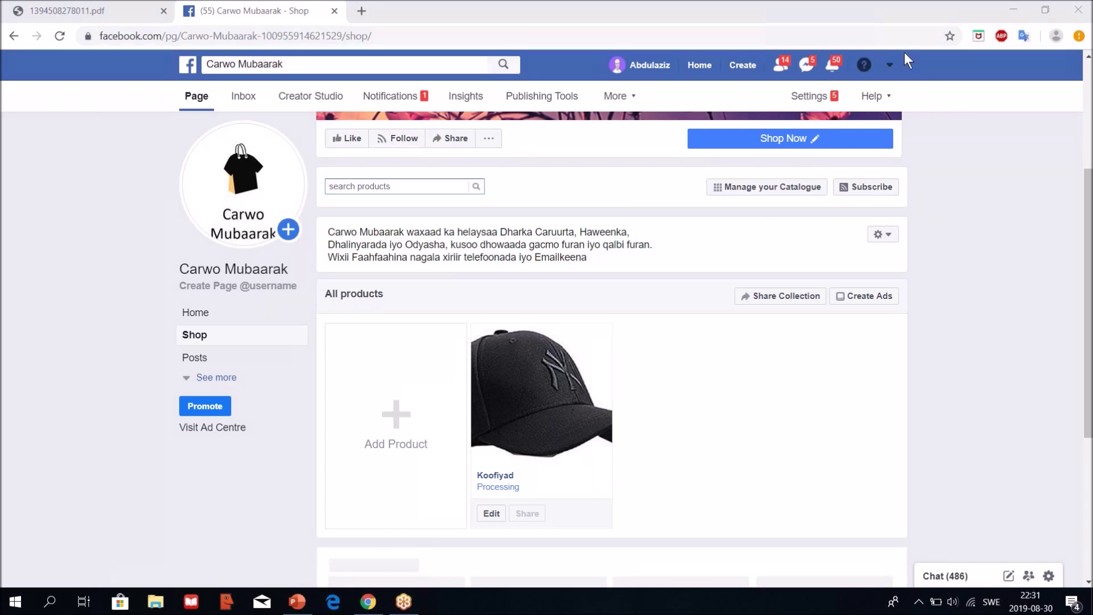
# Step: Start a new product and use the white shirt image "shaati cad" from the computer's Ganacsi folder as its photo
pyautogui.click(396, 416)
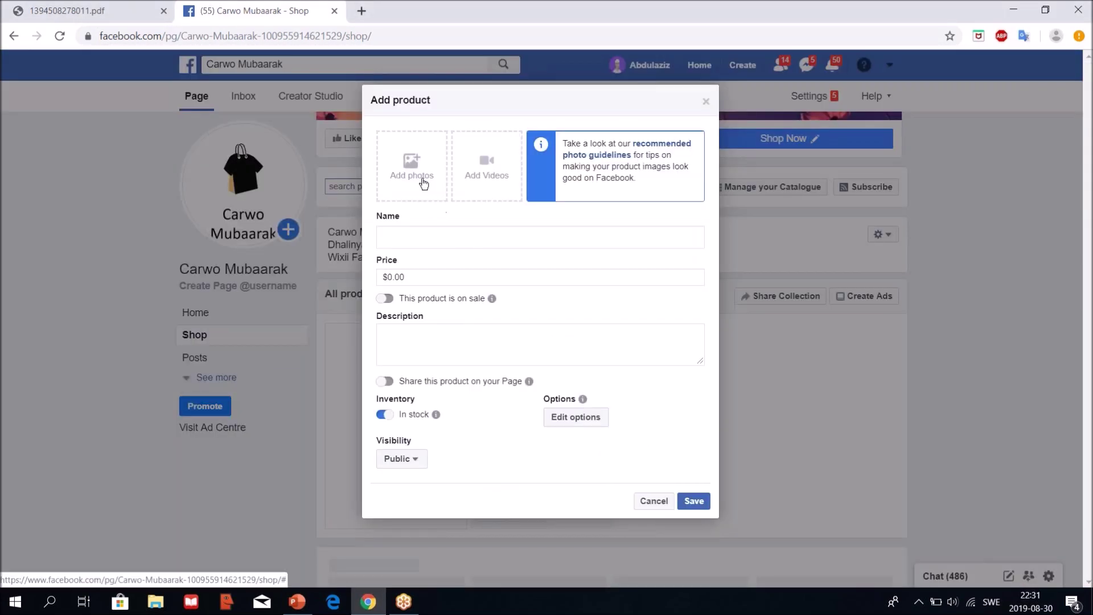
pyautogui.click(423, 183)
pyautogui.click(602, 346)
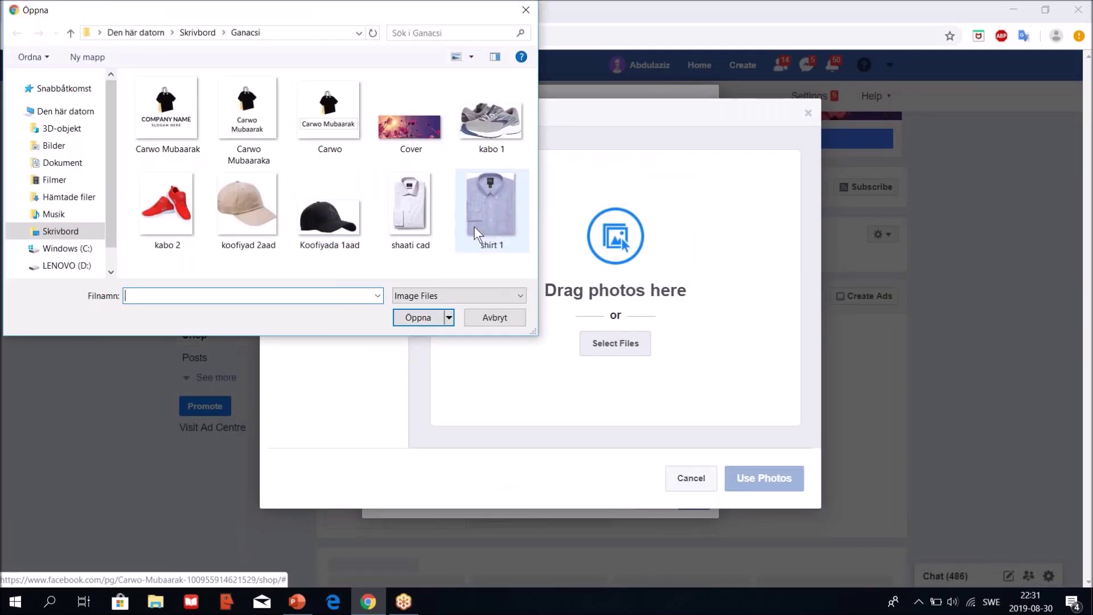
pyautogui.click(422, 215)
pyautogui.click(422, 323)
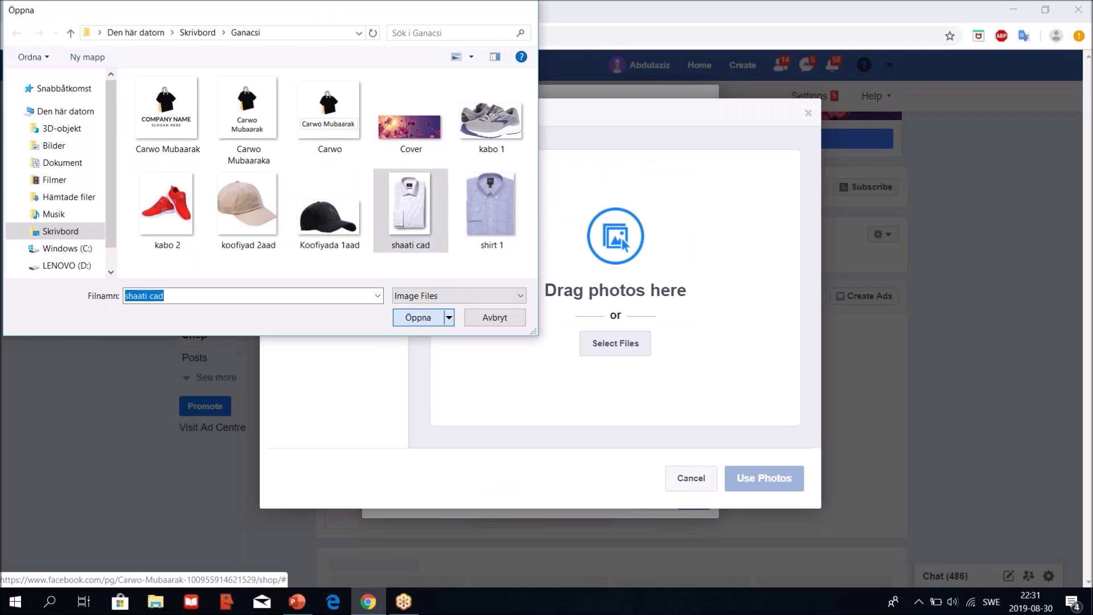
pyautogui.click(753, 479)
# Step: Name the product Shaati Saafiya and set its price to $25.00
pyautogui.click(476, 233)
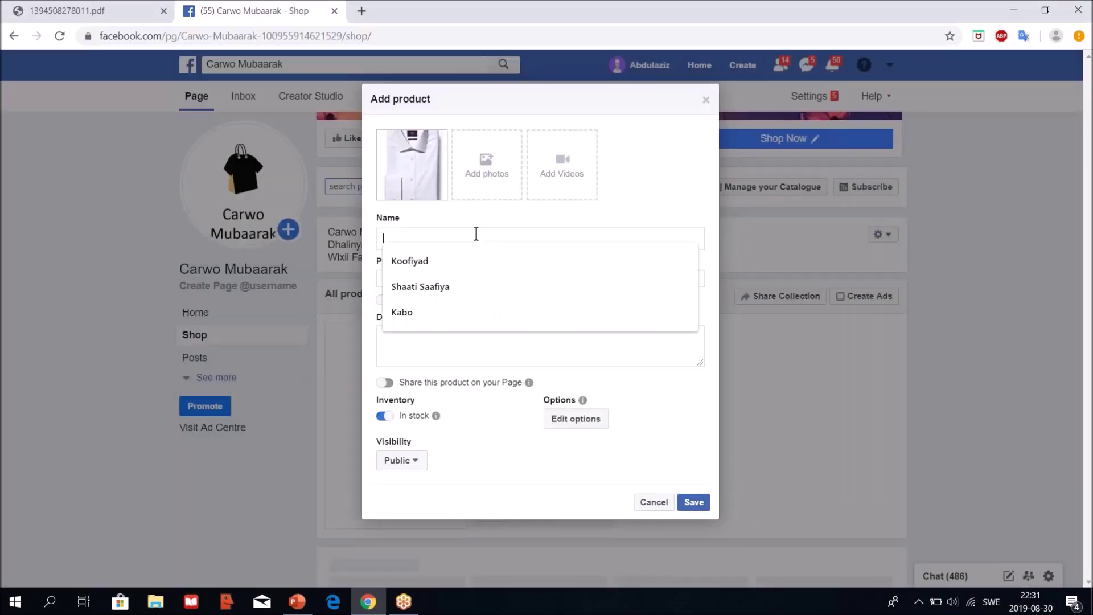
pyautogui.write('Shaat')
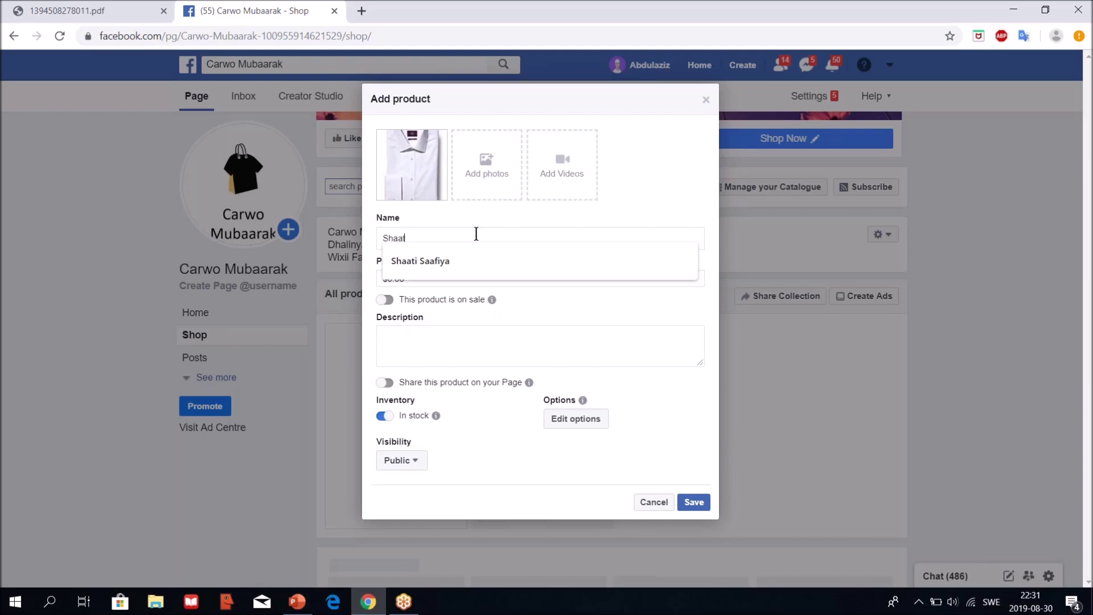
pyautogui.write('i Saafiya')
pyautogui.press('Tab')
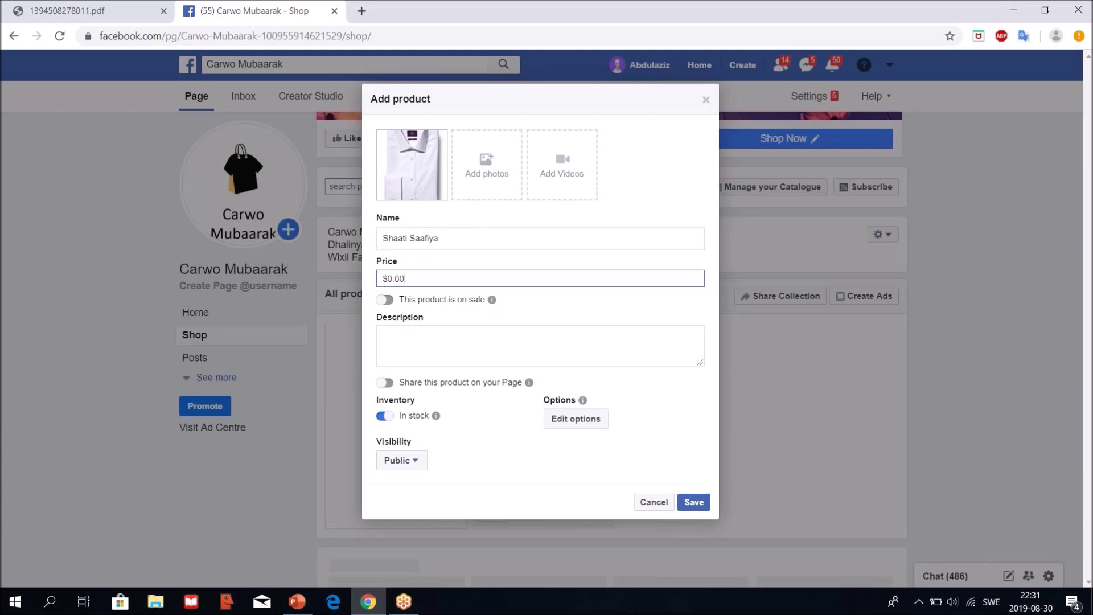
pyautogui.press('BackSpace')
pyautogui.press('BackSpace')
pyautogui.press('BackSpace')
pyautogui.press('BackSpace')
pyautogui.write('25')
pyautogui.click(541, 303)
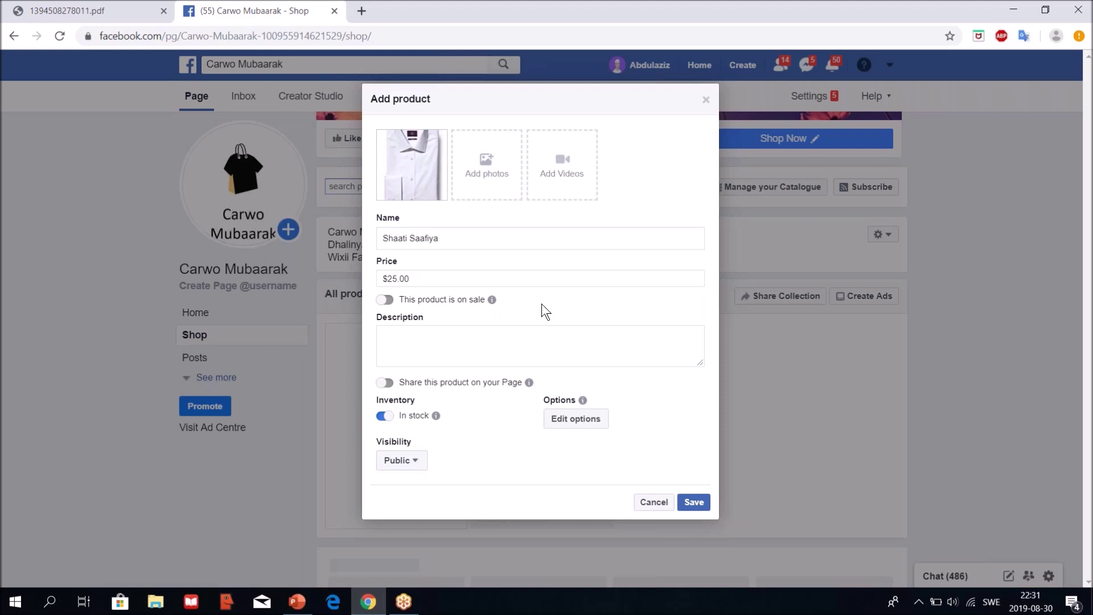
# Step: Enter the product description "Shaatigan waa ka loo xidho suudhka, shaqada iwm"
pyautogui.click(492, 345)
pyautogui.write('SHaat')
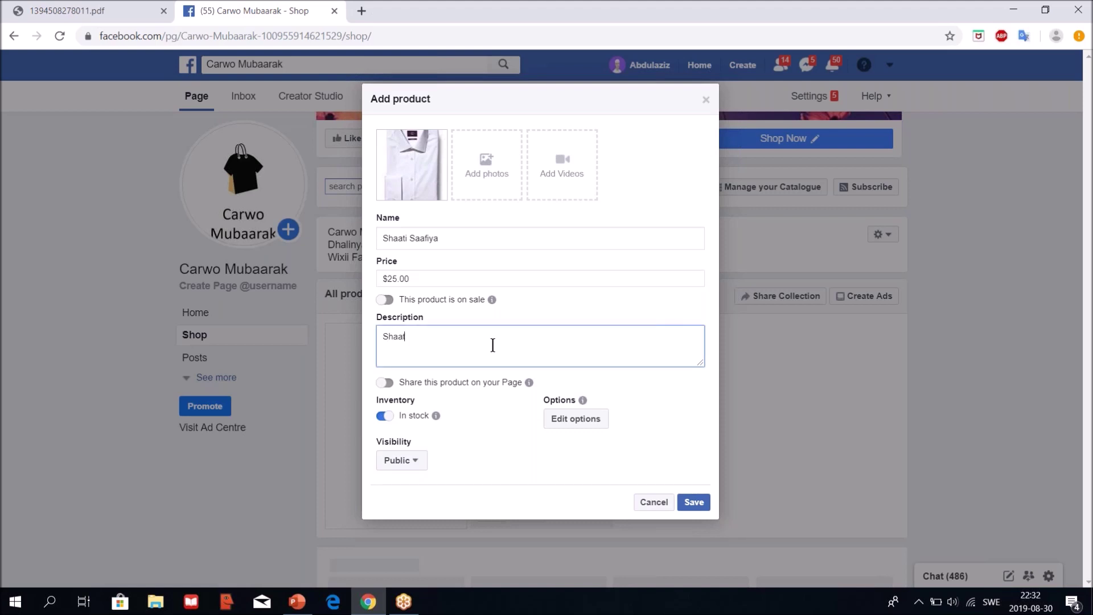
pyautogui.write('igan waa ka loo xidho suudhka, sha')
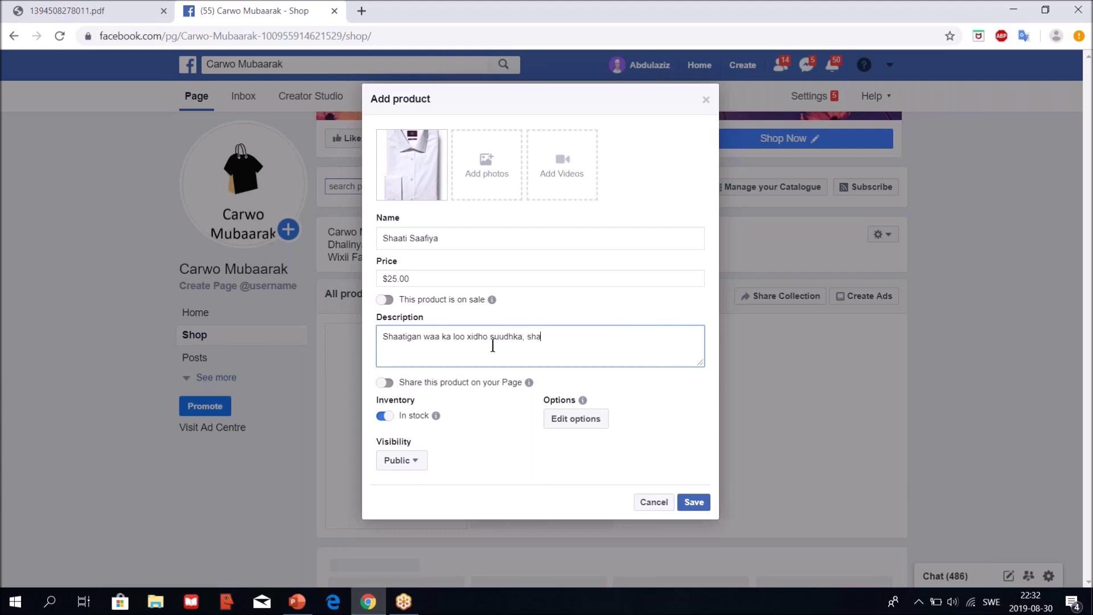
pyautogui.write('qada iwm')
# Step: Add an option to the shirt product and set its type to Size
pyautogui.click(576, 420)
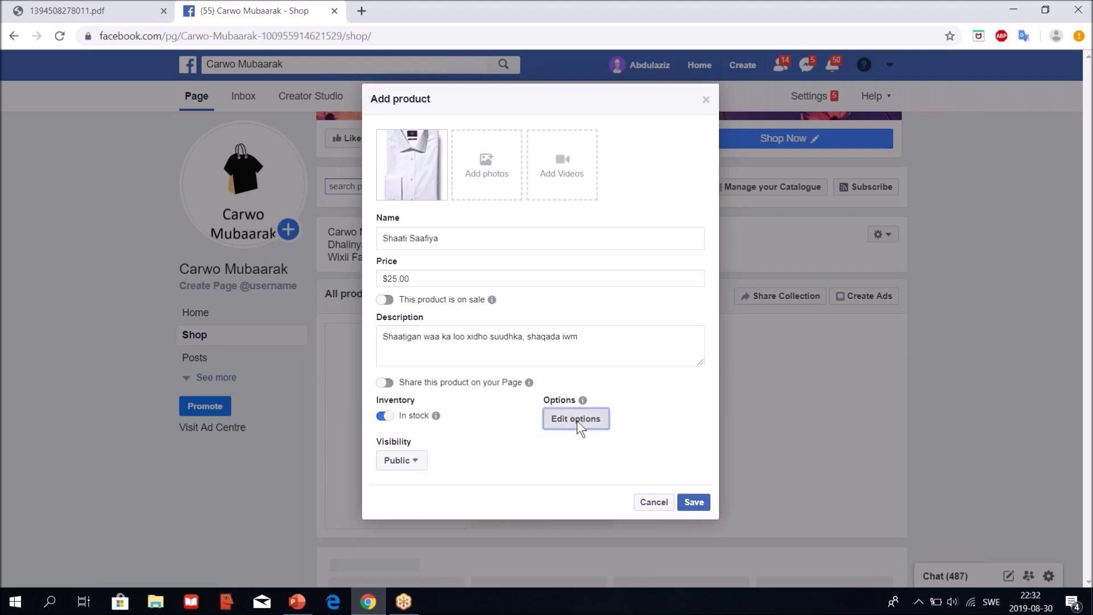
pyautogui.click(395, 270)
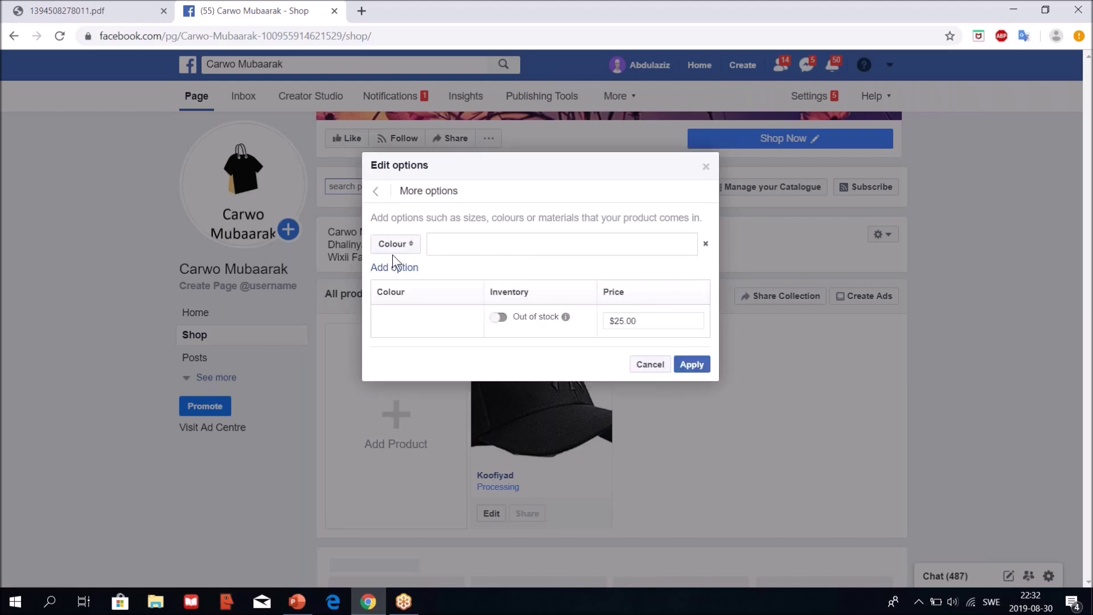
pyautogui.click(411, 250)
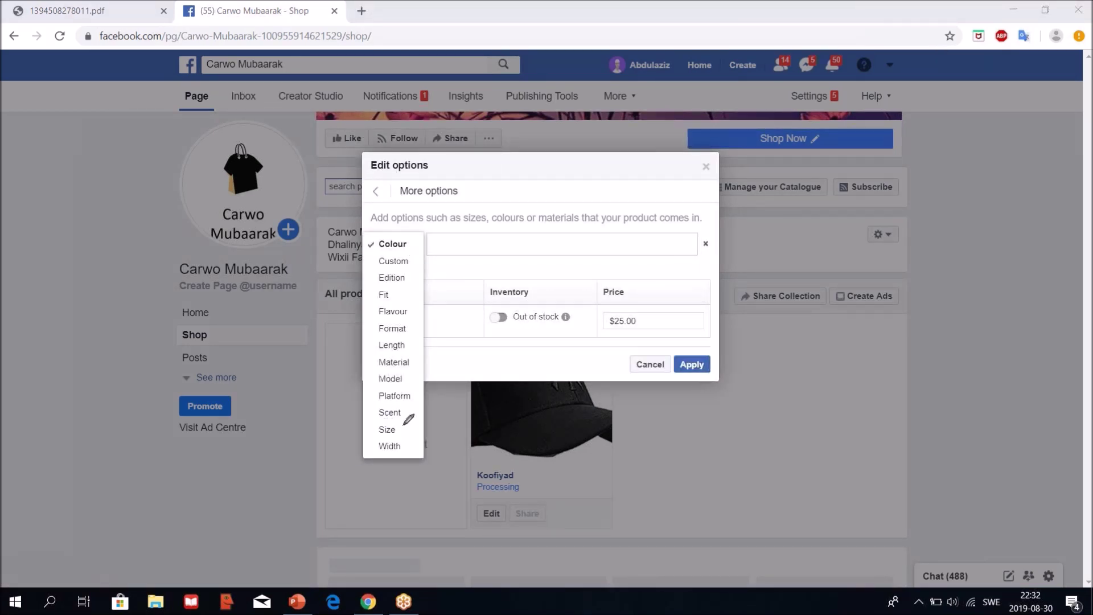
pyautogui.moveTo(403, 425); pyautogui.dragTo(376, 426)
pyautogui.press('Escape')
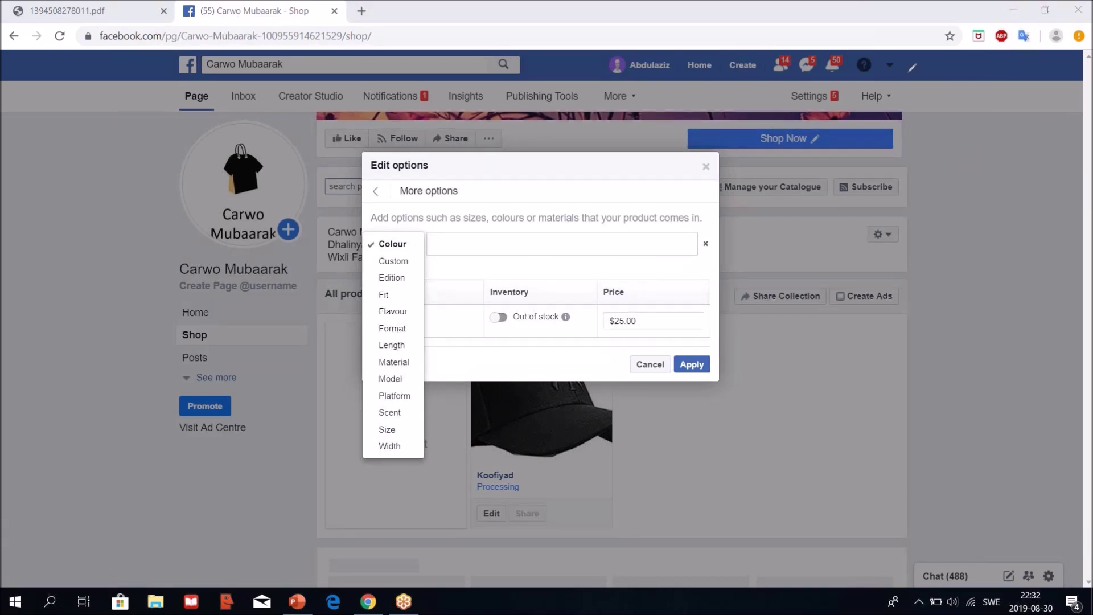
pyautogui.click(392, 430)
# Step: Enter the size values S, M, L, XL, XXL and XXXL and apply the options to the product
pyautogui.click(456, 246)
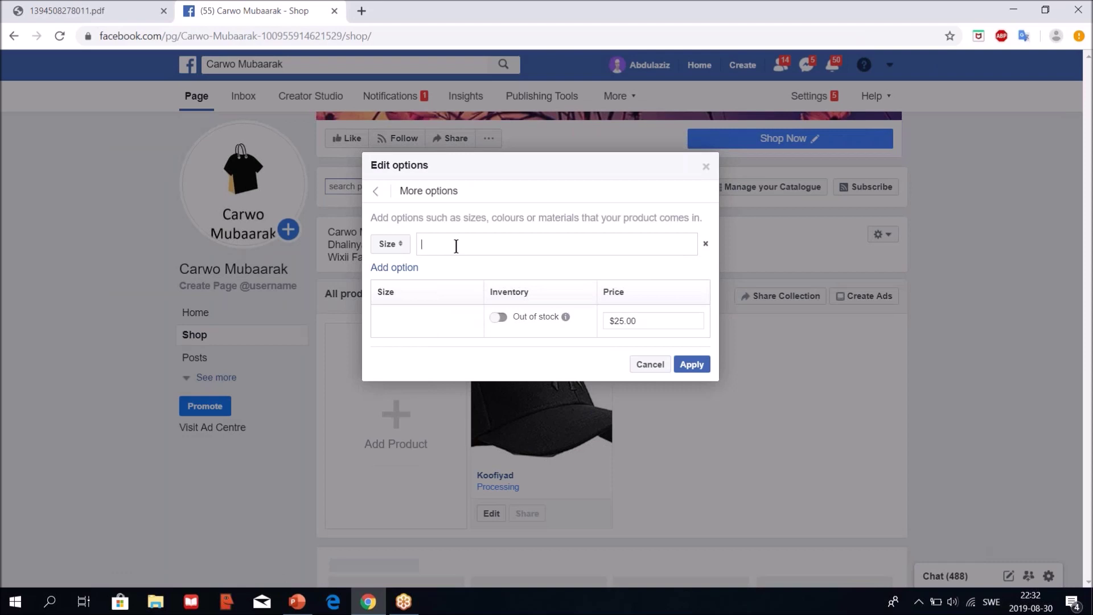
pyautogui.write('S')
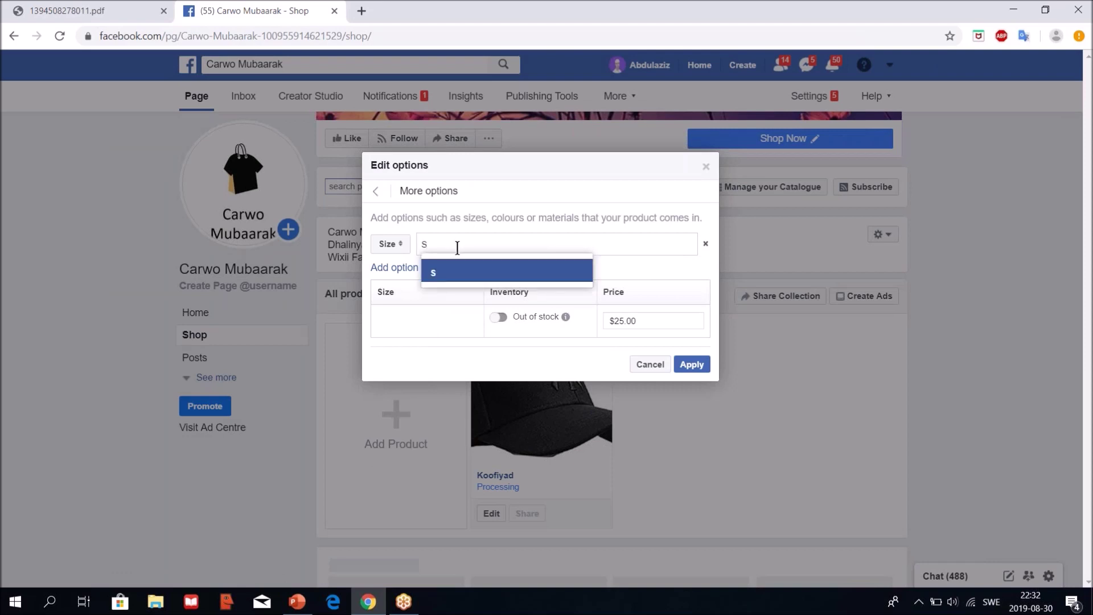
pyautogui.click(441, 277)
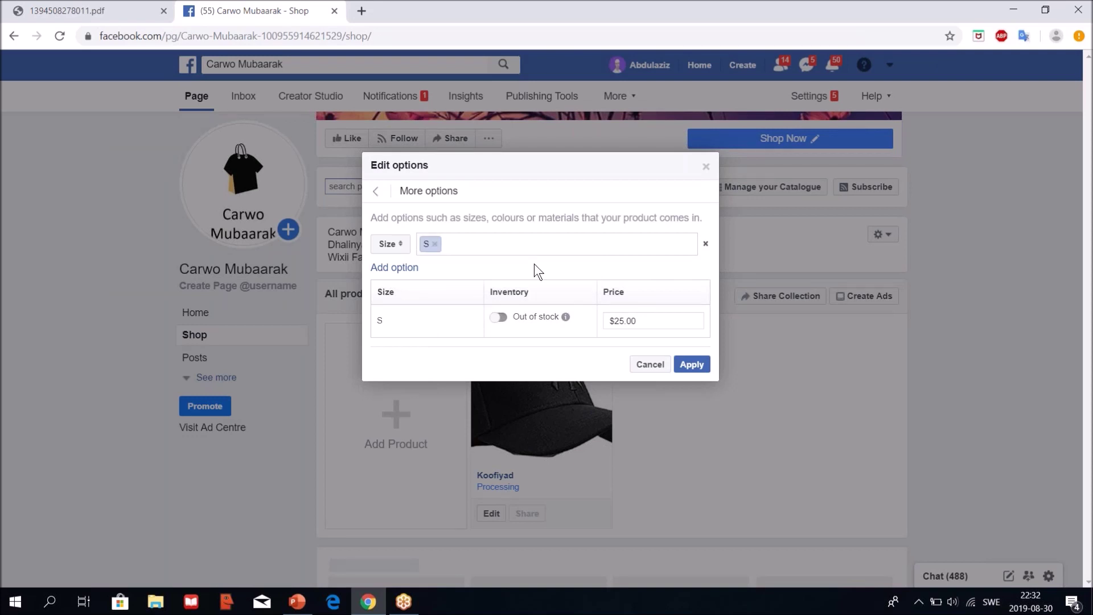
pyautogui.write('M')
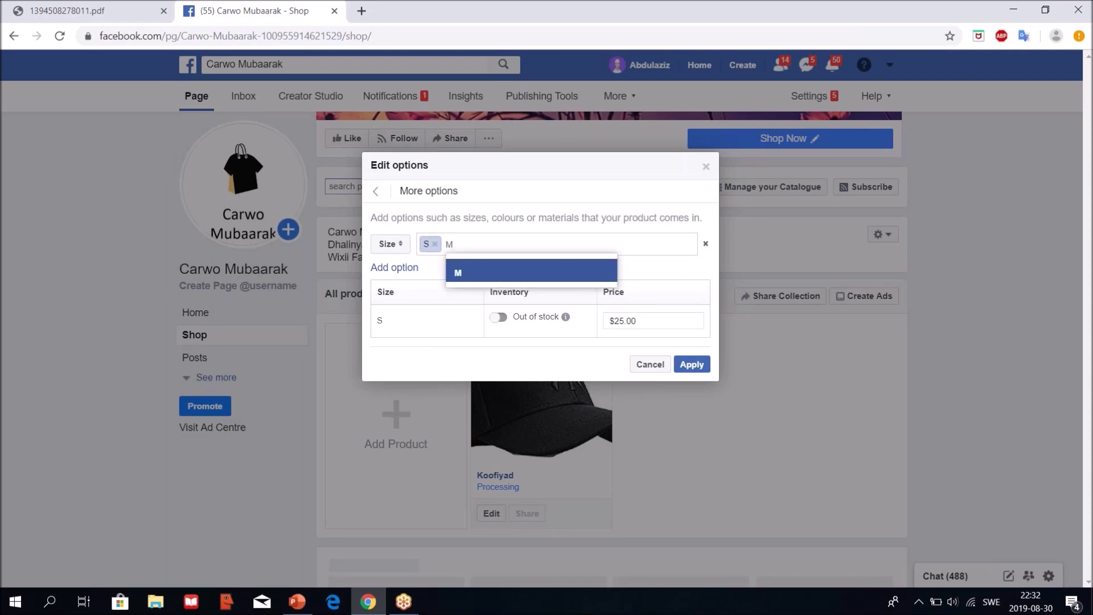
pyautogui.press('Return')
pyautogui.write('L')
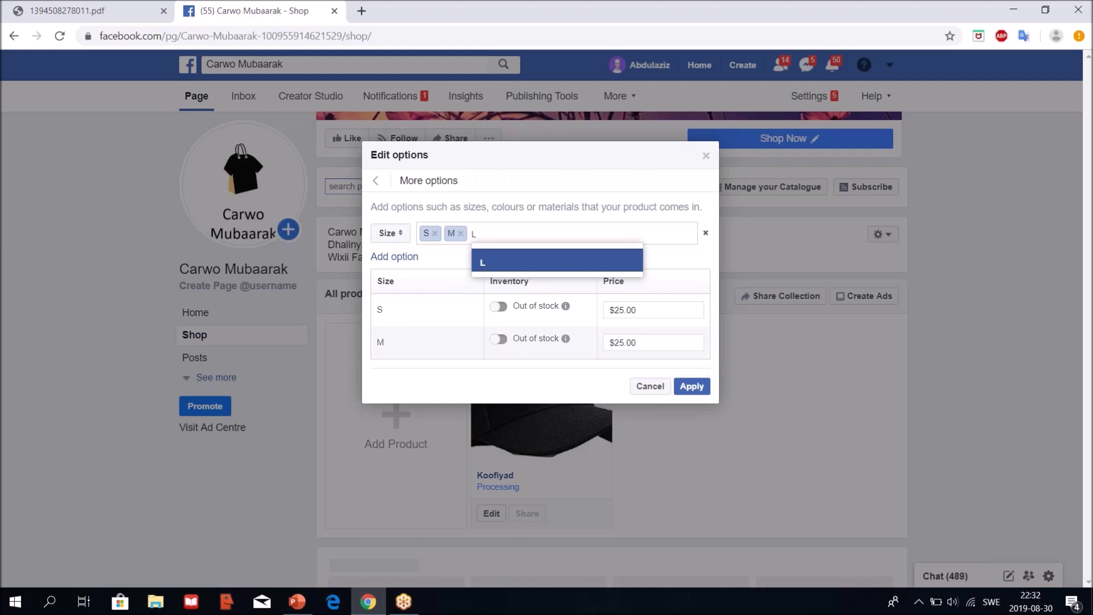
pyautogui.press('Return')
pyautogui.write('xL')
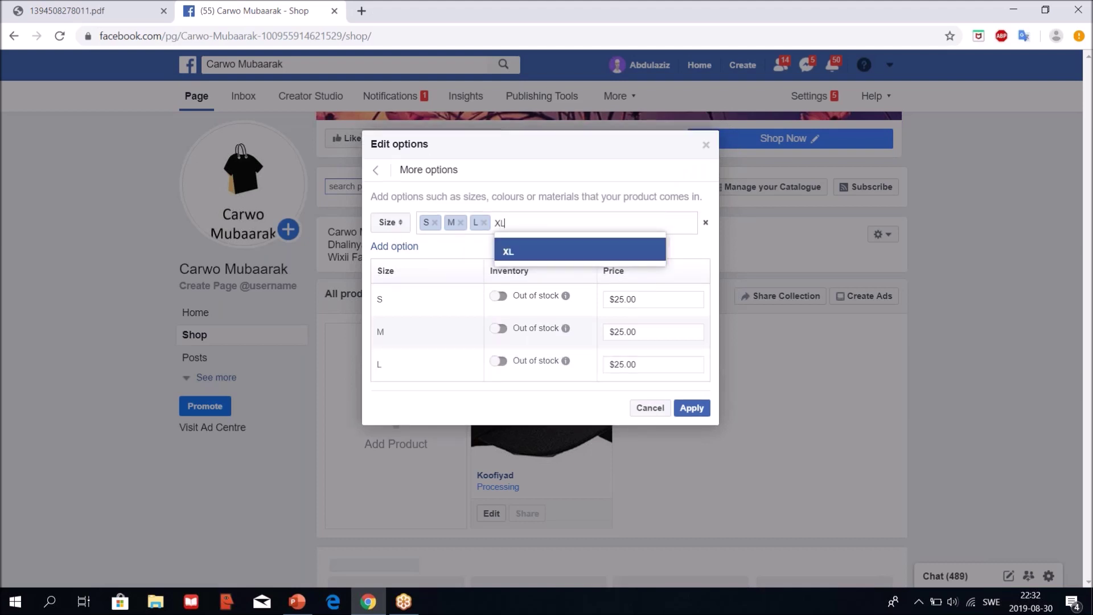
pyautogui.click(534, 257)
pyautogui.write('XXL')
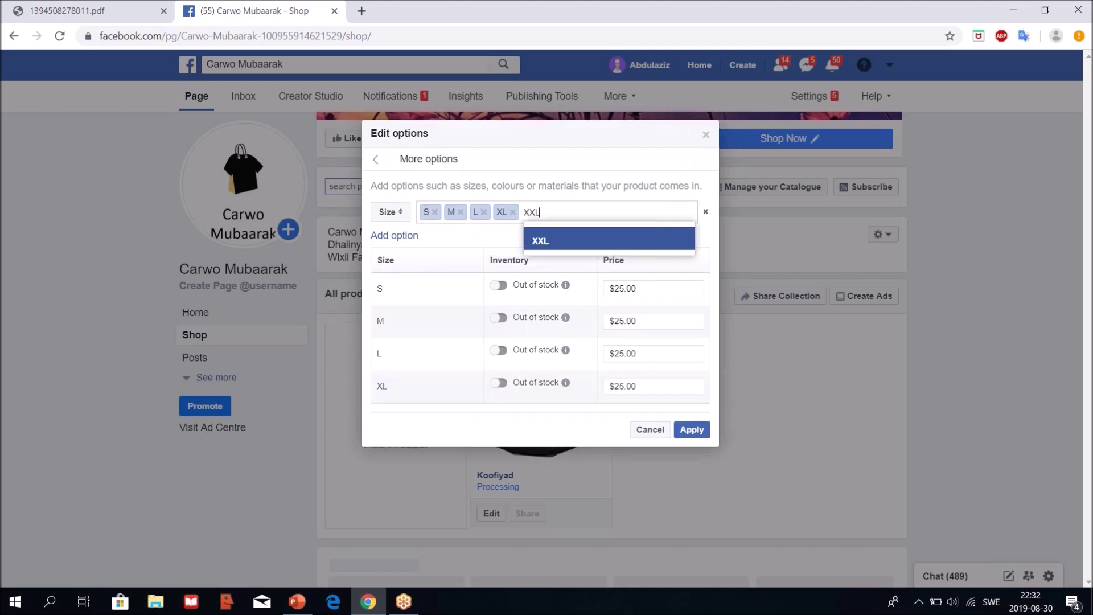
pyautogui.click(549, 242)
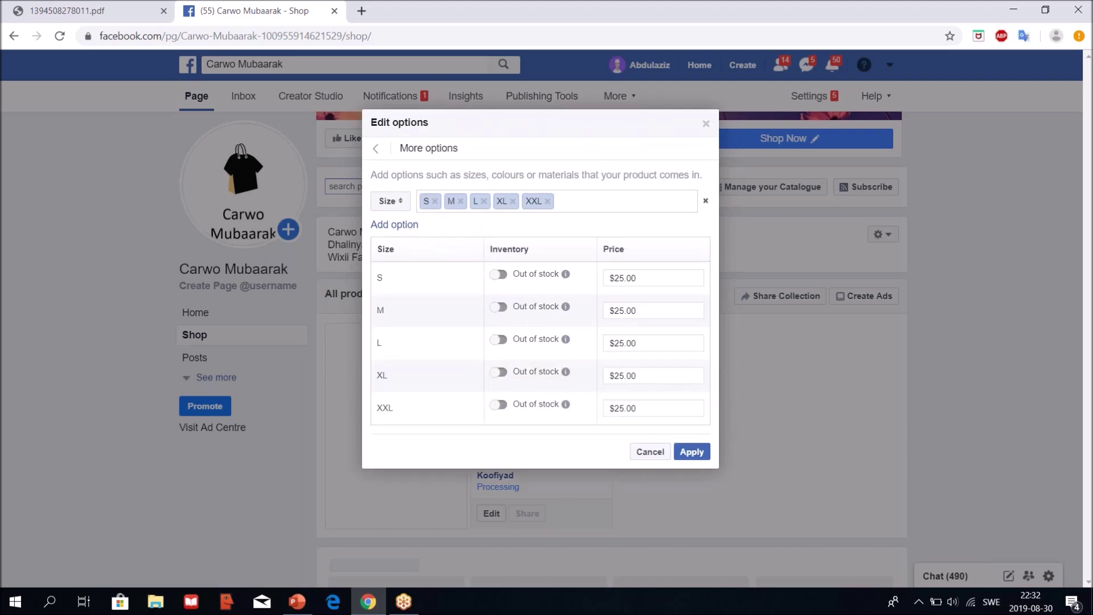
pyautogui.write('XXXL')
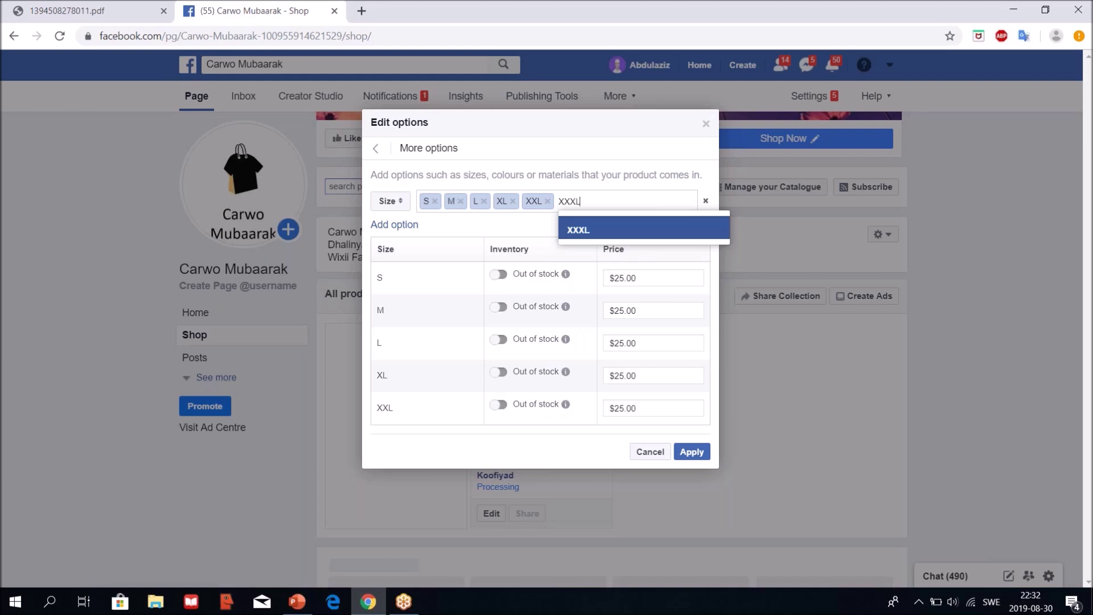
pyautogui.click(578, 229)
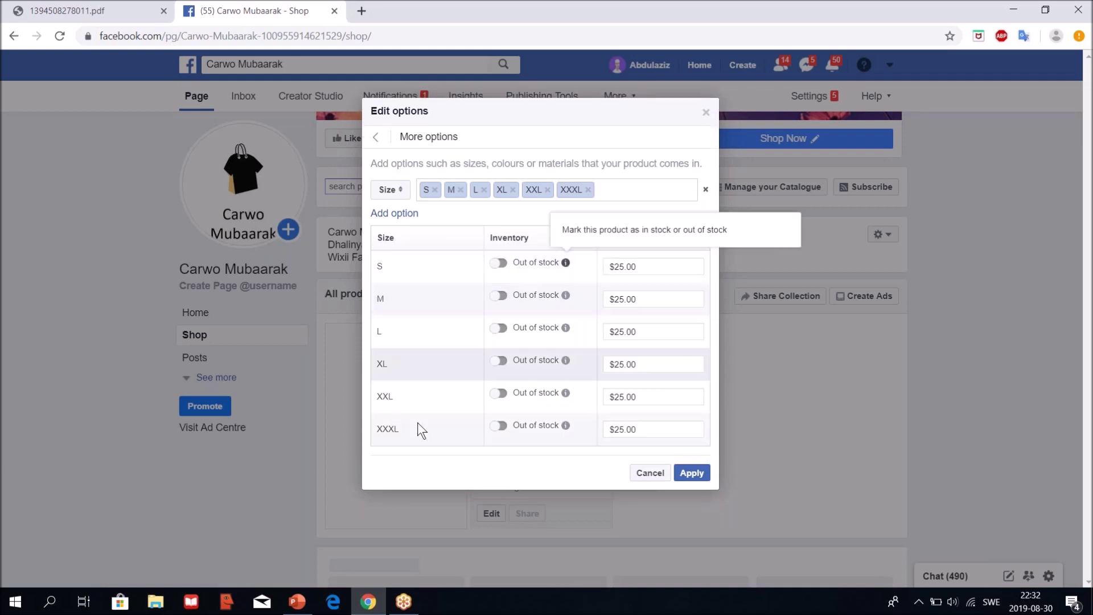
pyautogui.click(691, 475)
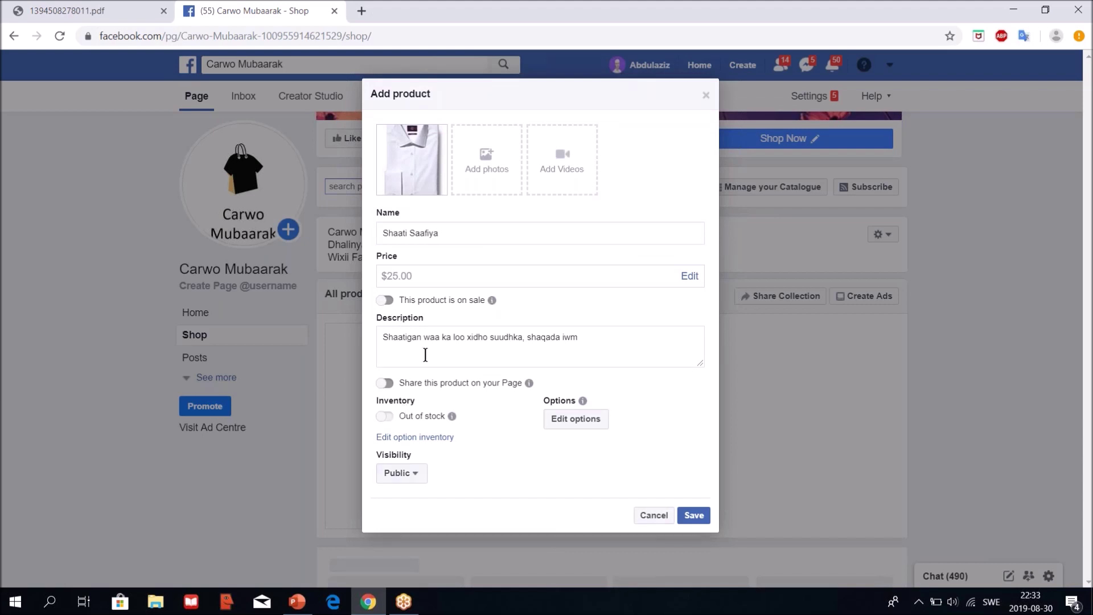
# Step: Turn on sharing of the shirt product on the Page and save the product
pyautogui.click(392, 386)
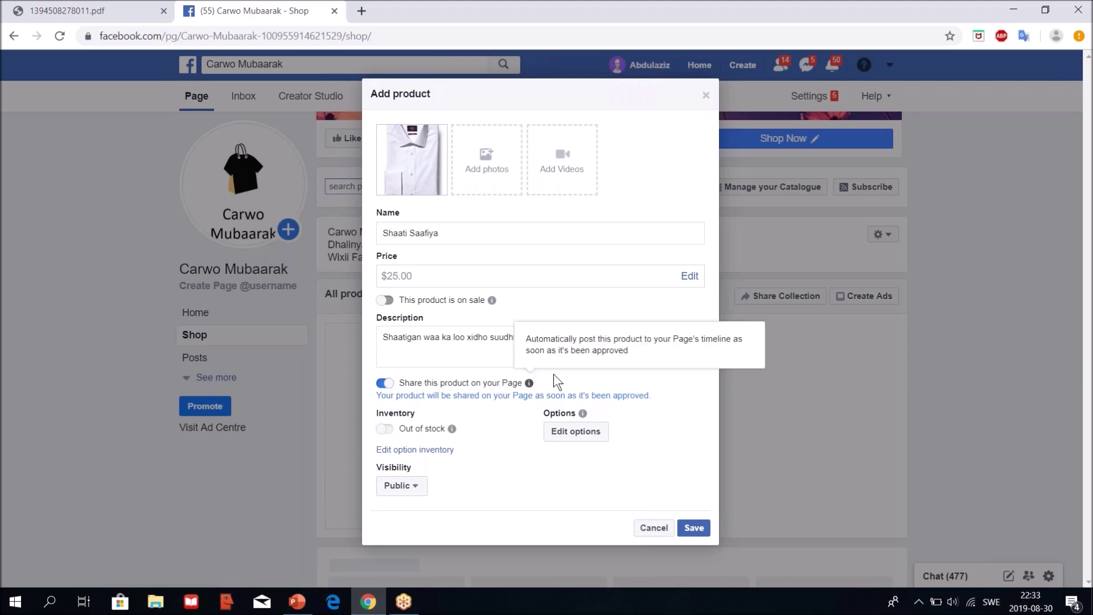
pyautogui.click(694, 528)
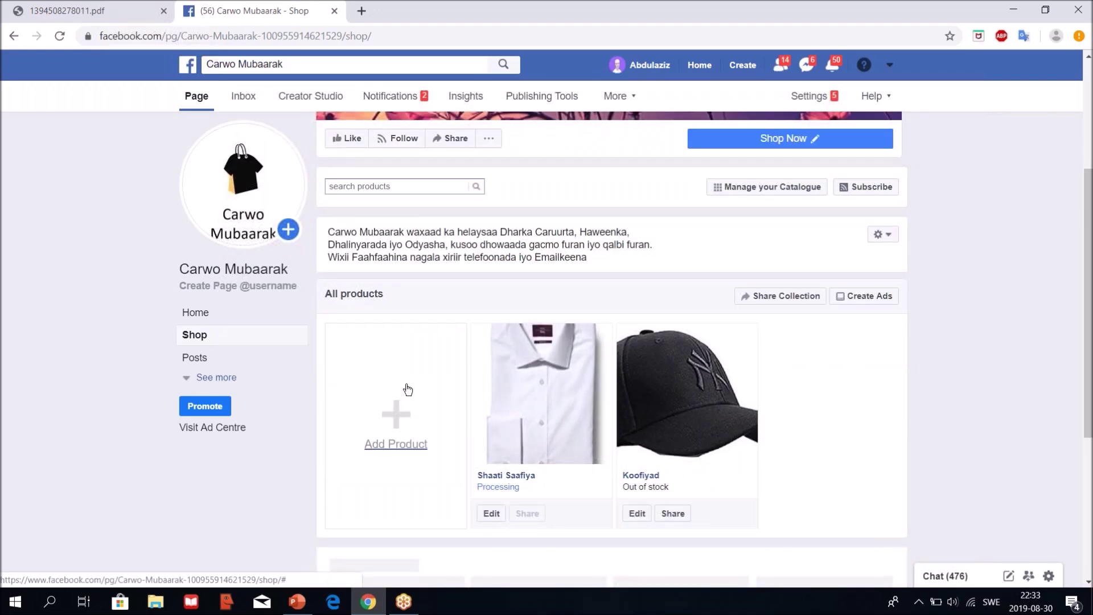
# Step: Start a new shop product and add the photo "kabo 1" from the Ganacsi folder to it
pyautogui.click(465, 374)
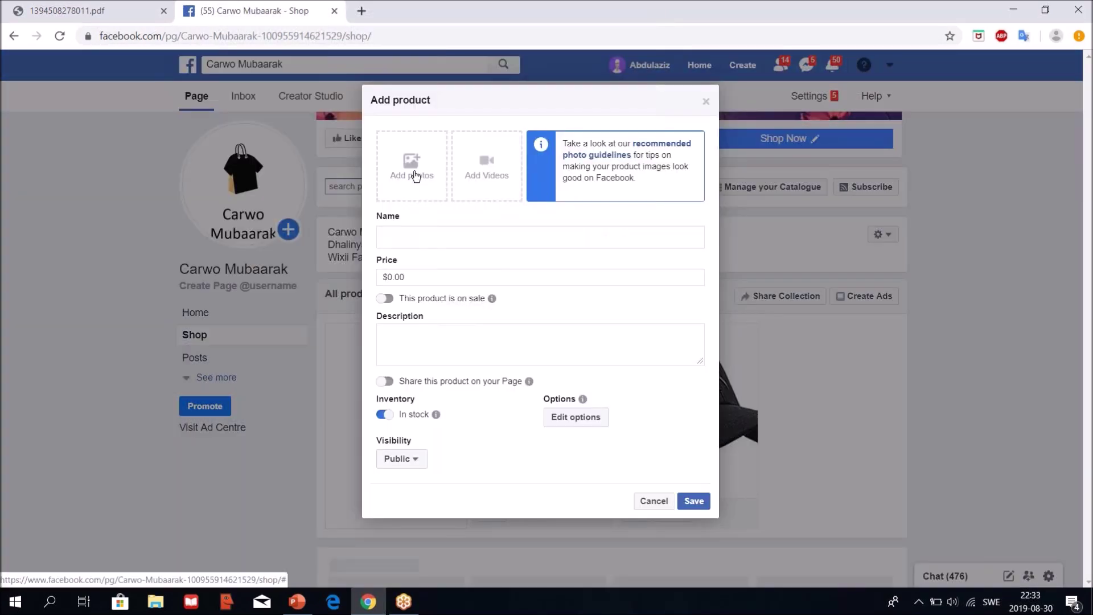
pyautogui.click(415, 176)
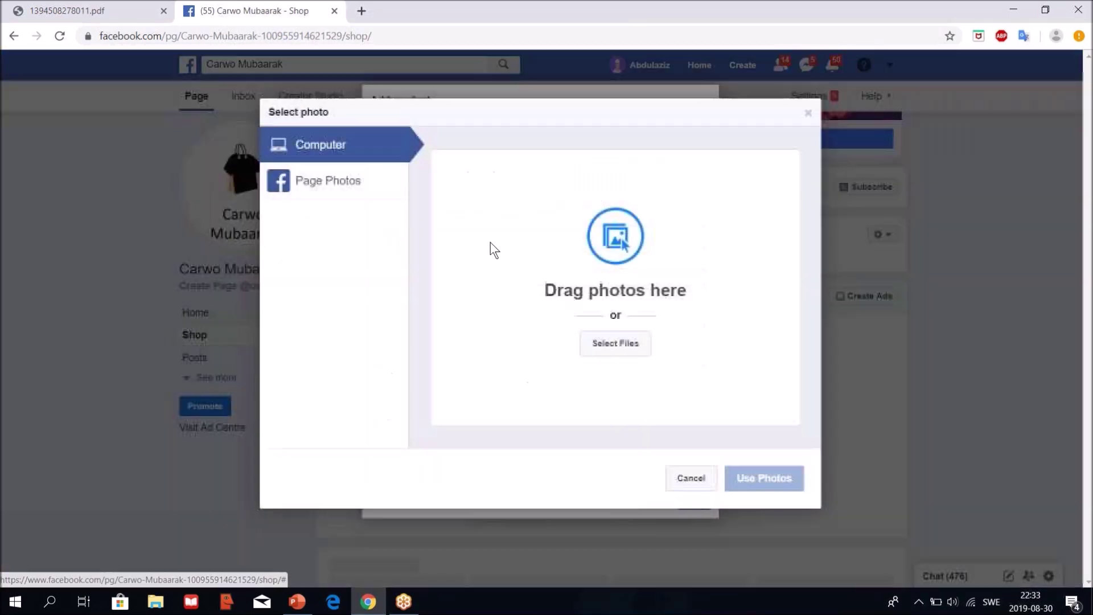
pyautogui.click(618, 353)
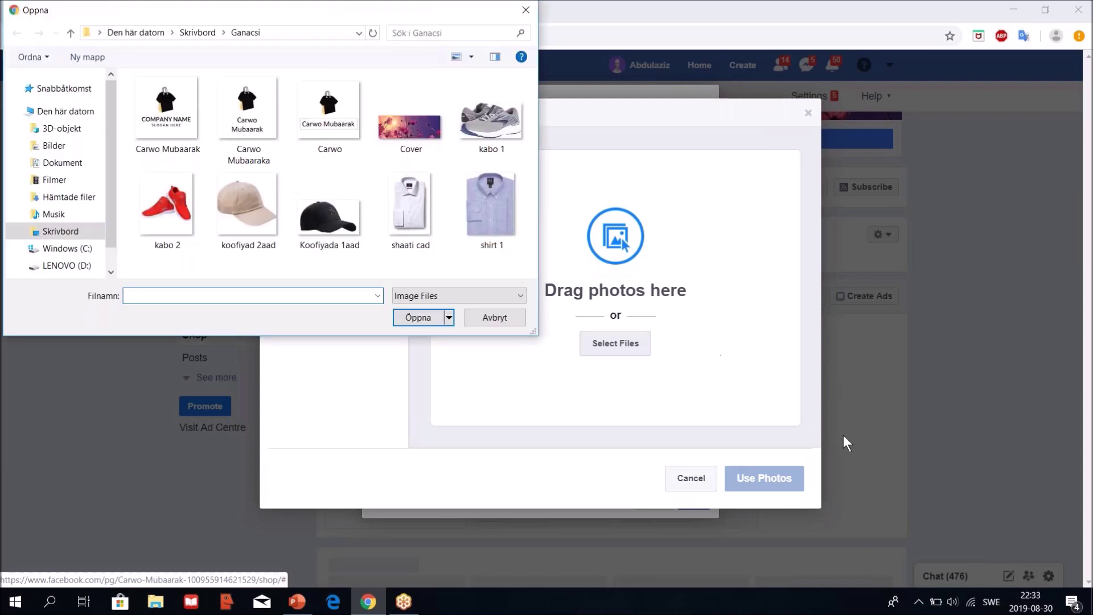
pyautogui.doubleClick(490, 125)
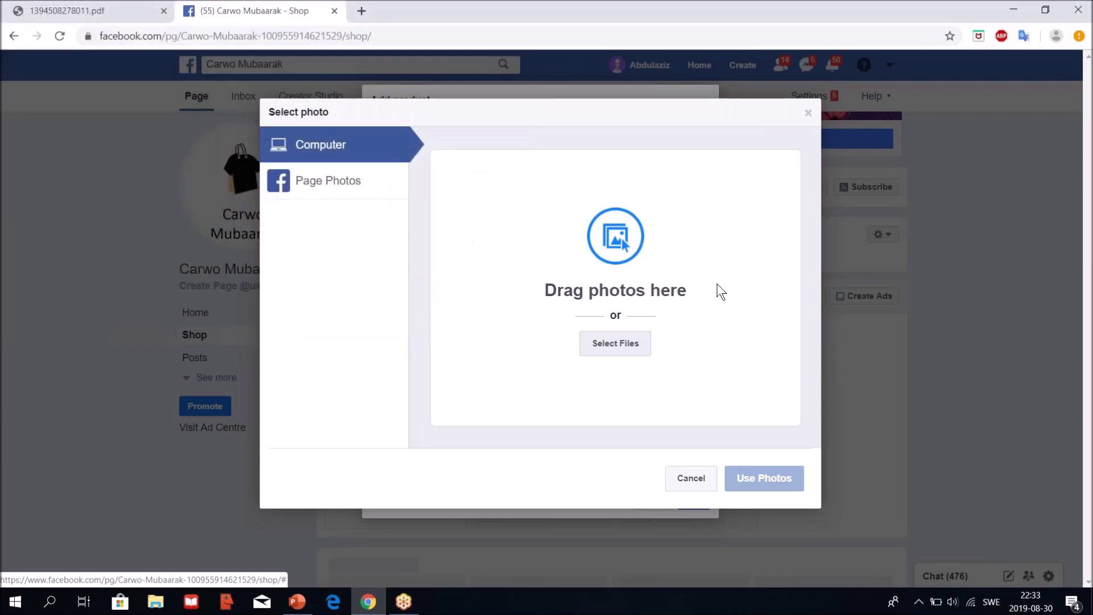
pyautogui.click(768, 488)
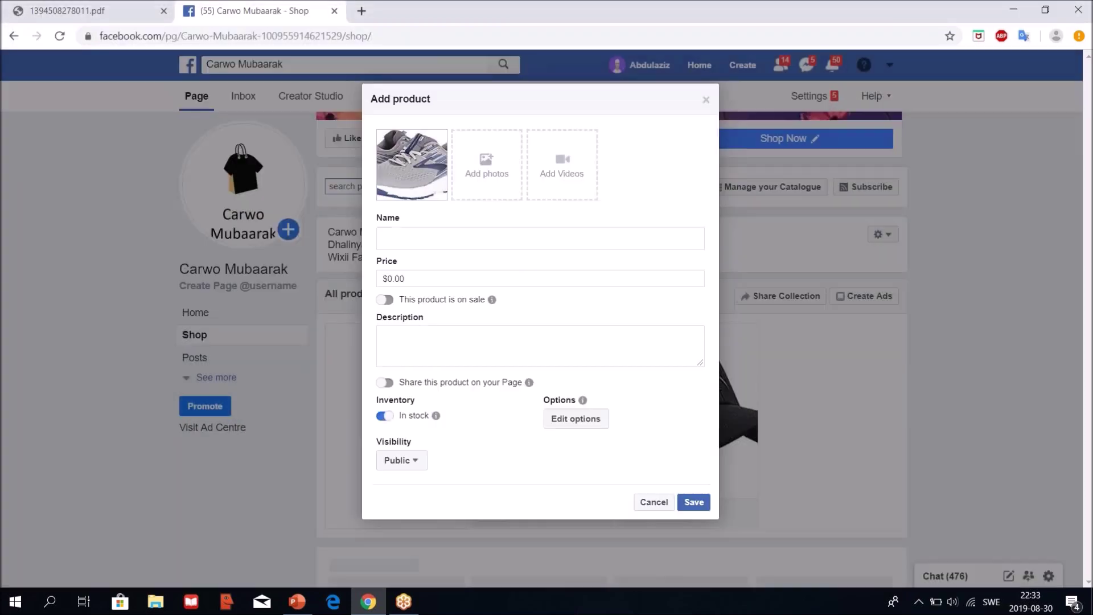
# Step: Name the new product "Kabo Sports ah"
pyautogui.click(420, 239)
pyautogui.click(425, 246)
pyautogui.write('Kabo')
pyautogui.press('BackSpace')
pyautogui.hotkey('ctrl', 'a')
pyautogui.press('BackSpace')
pyautogui.write('Kabo')
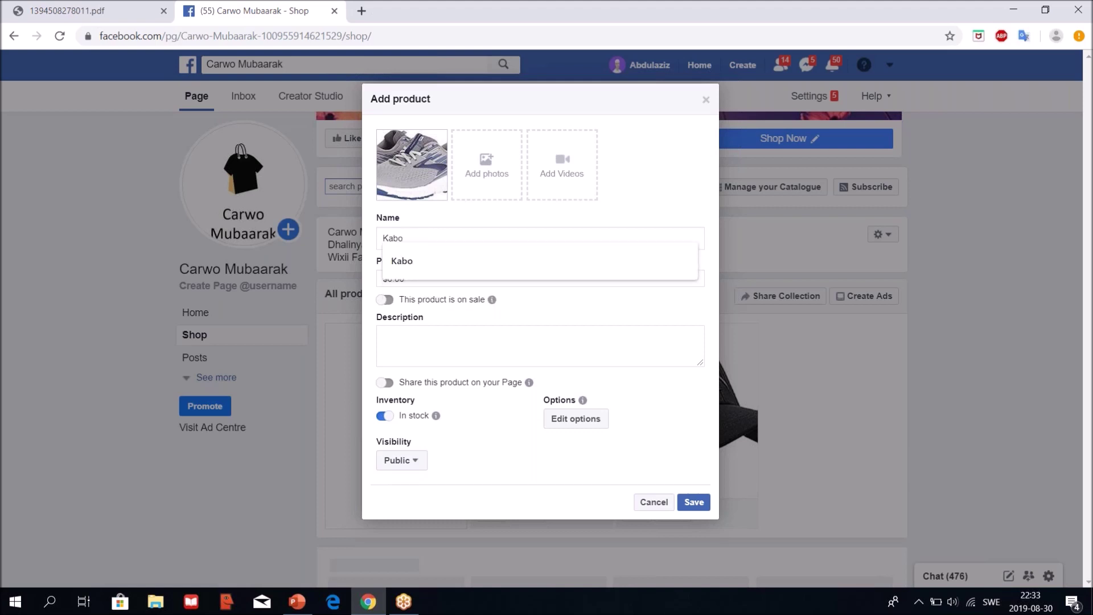
pyautogui.press('Escape')
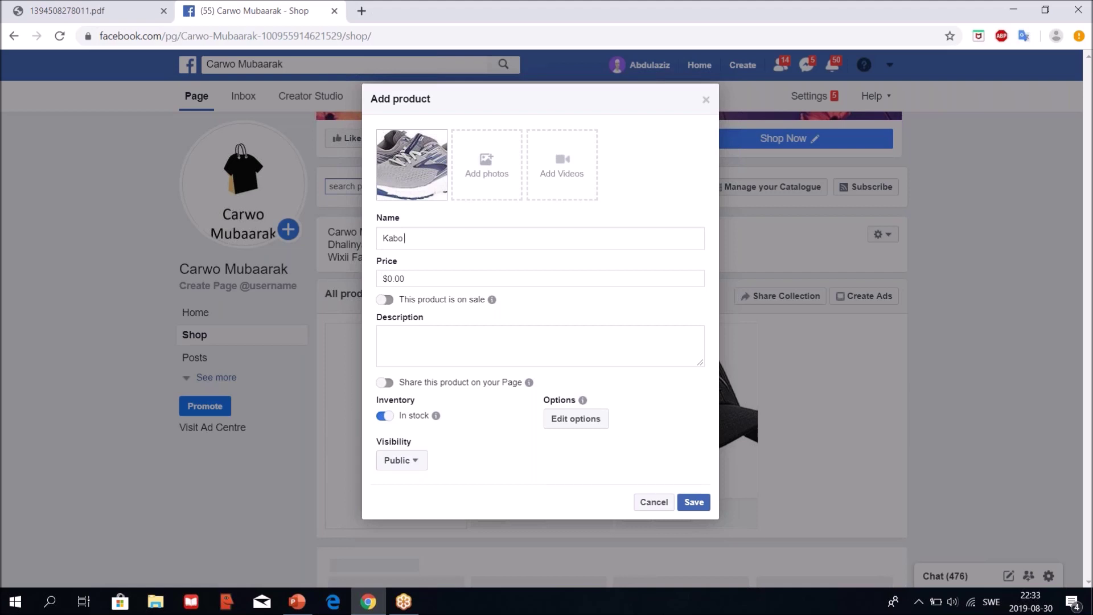
pyautogui.write('Sports ah')
# Step: Set the shoe product's price to $39.99
pyautogui.click(420, 280)
pyautogui.press('BackSpace')
pyautogui.press('BackSpace')
pyautogui.press('BackSpace')
pyautogui.press('BackSpace')
pyautogui.press('BackSpace')
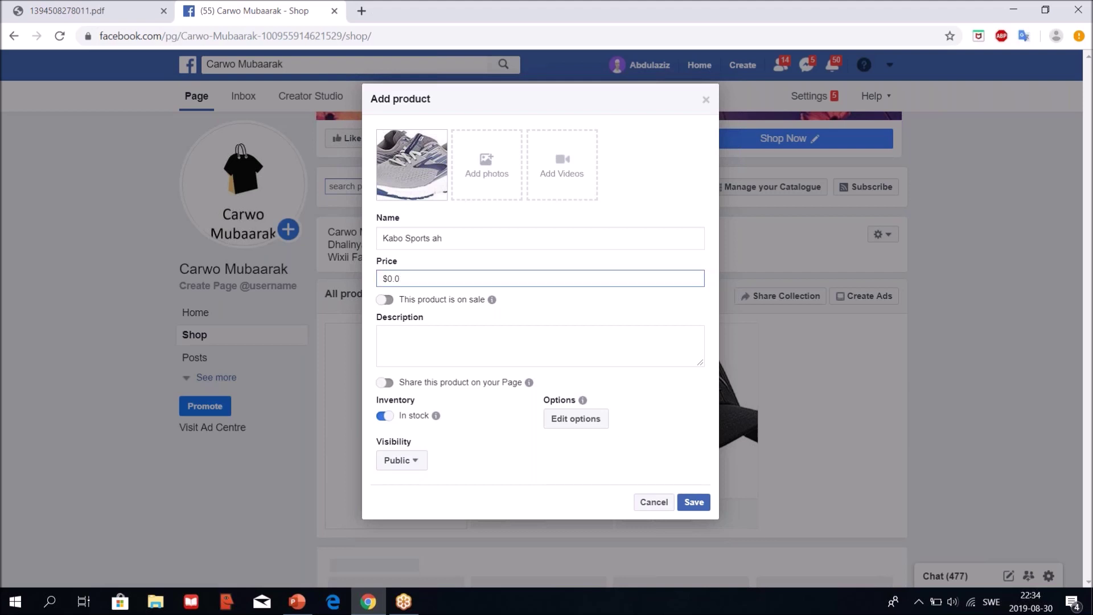
pyautogui.write('39.99')
# Step: Enter the product description "Kabo fiican oo modelkeedu yahay PUMA"
pyautogui.click(449, 351)
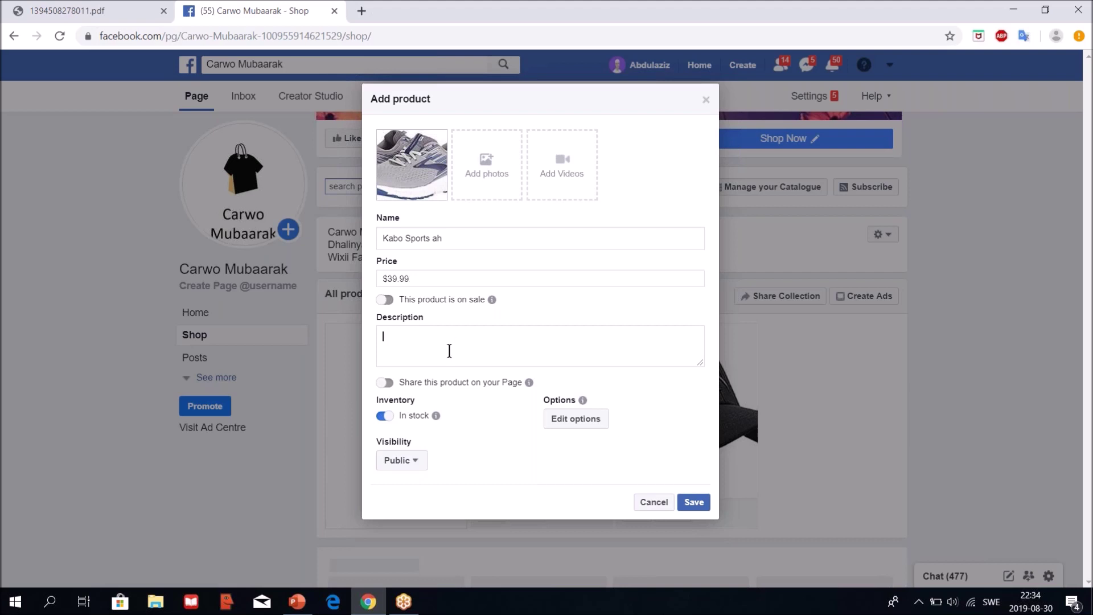
pyautogui.write('Kabo fiican oo modelkeedu yahay')
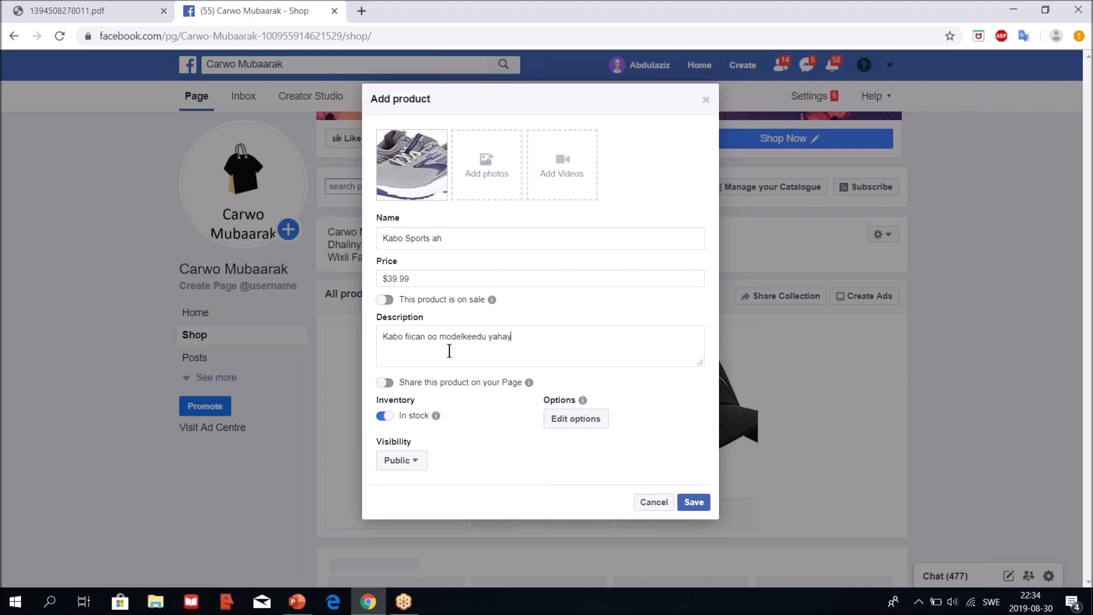
pyautogui.write(' PUMA')
# Step: Add an option to the shoe product and set its type to Size
pyautogui.click(588, 426)
pyautogui.click(575, 421)
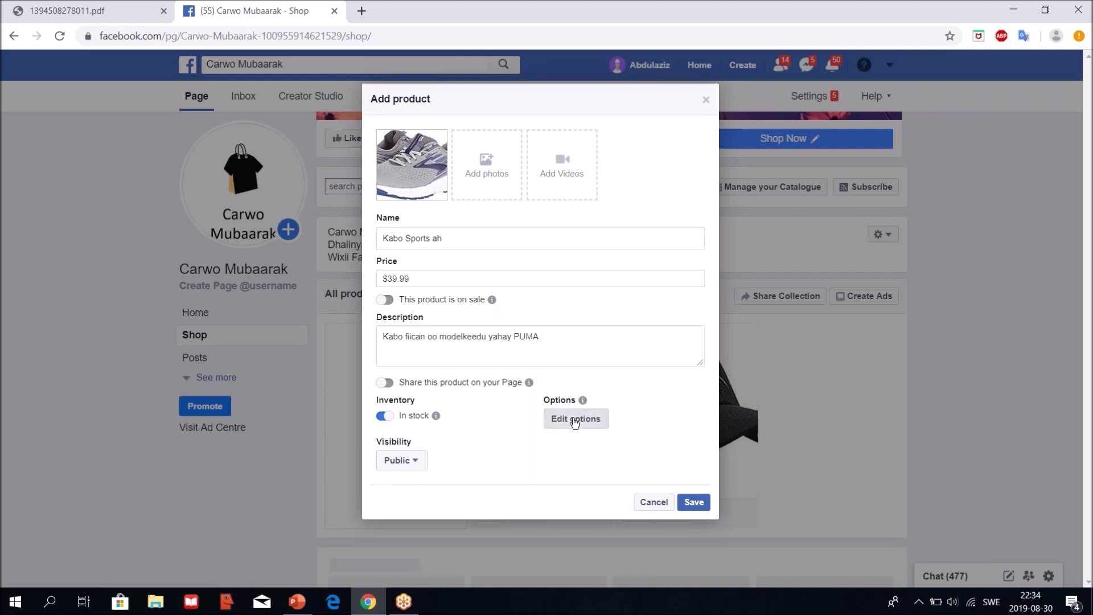
pyautogui.click(394, 267)
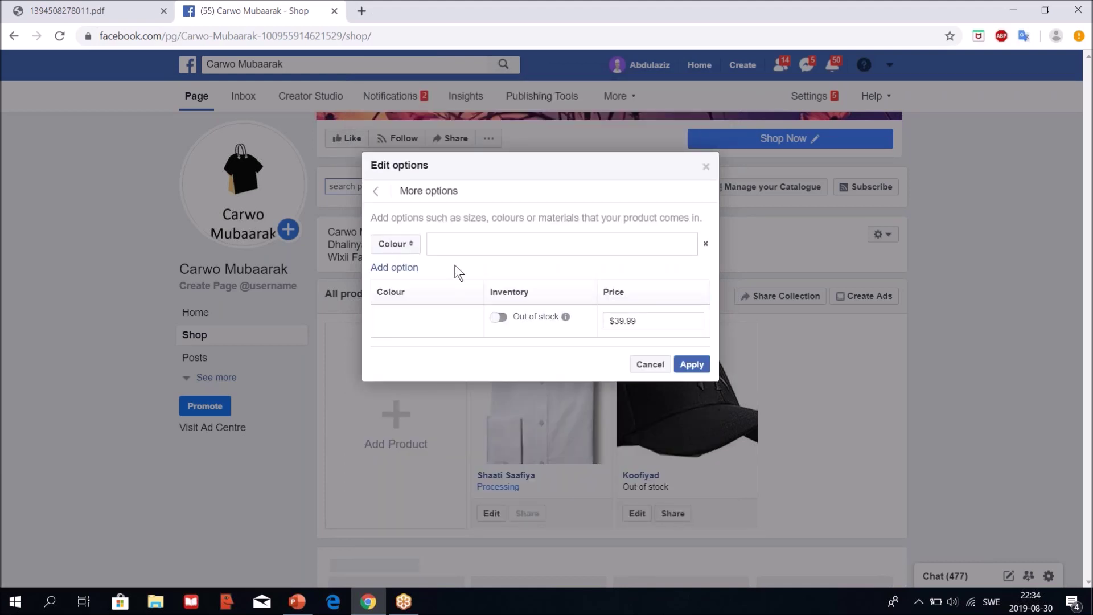
pyautogui.click(409, 243)
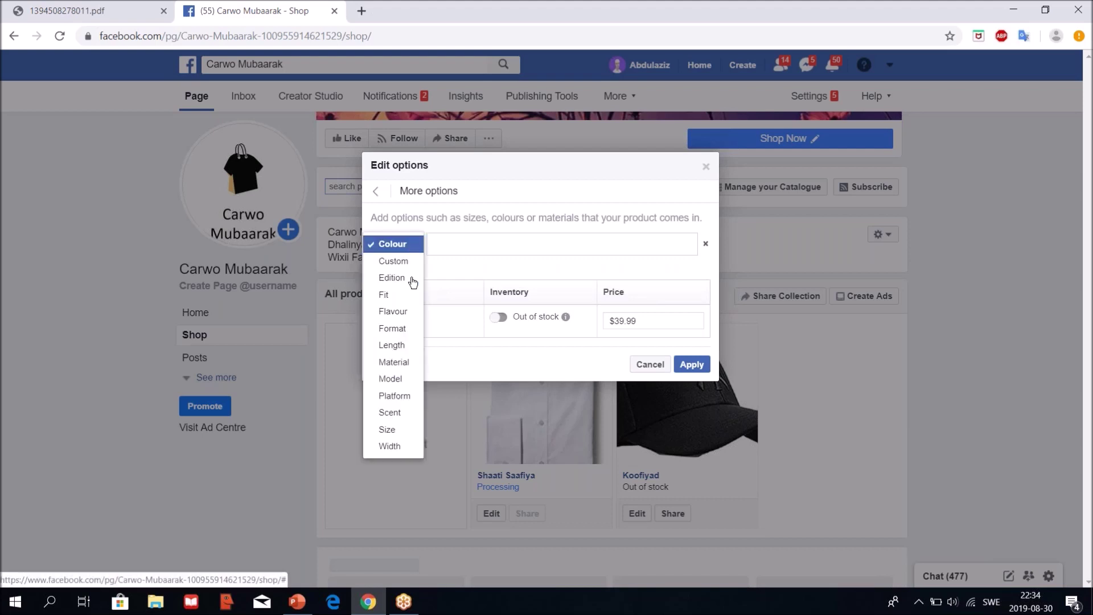
pyautogui.click(392, 429)
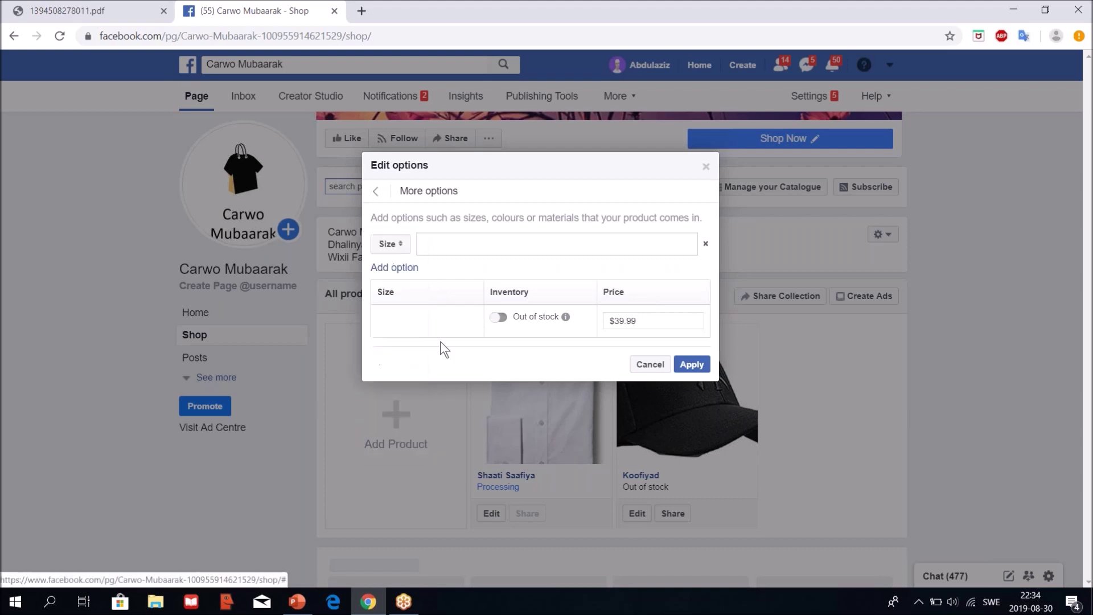
# Step: Enter the size values 39, 40, 41, 42, 43, 44 and 45 and apply the options to the shoe product
pyautogui.click(463, 239)
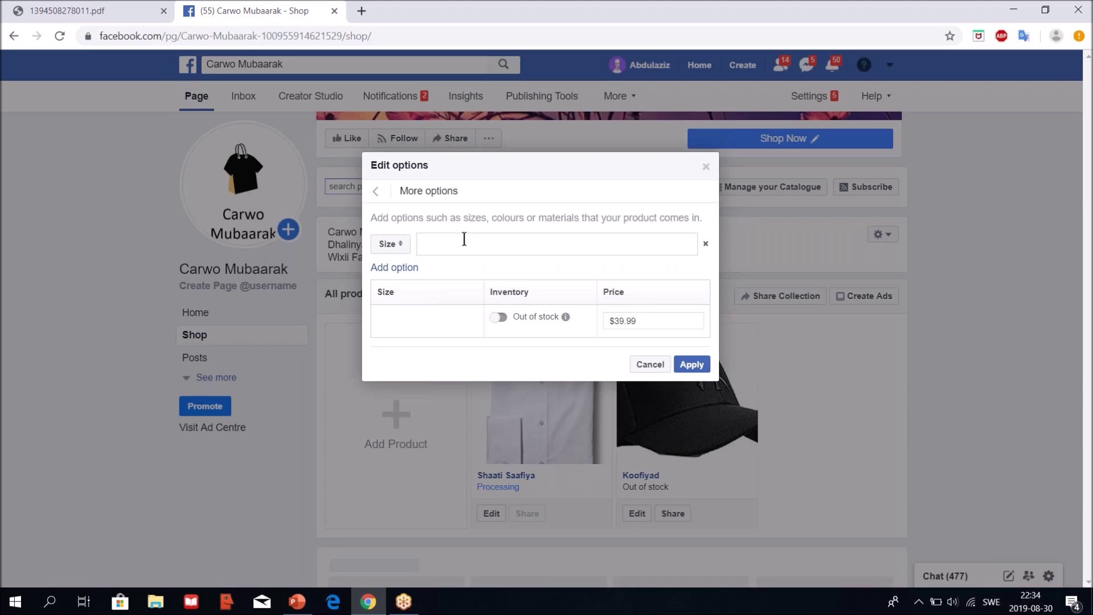
pyautogui.write('39')
pyautogui.click(454, 273)
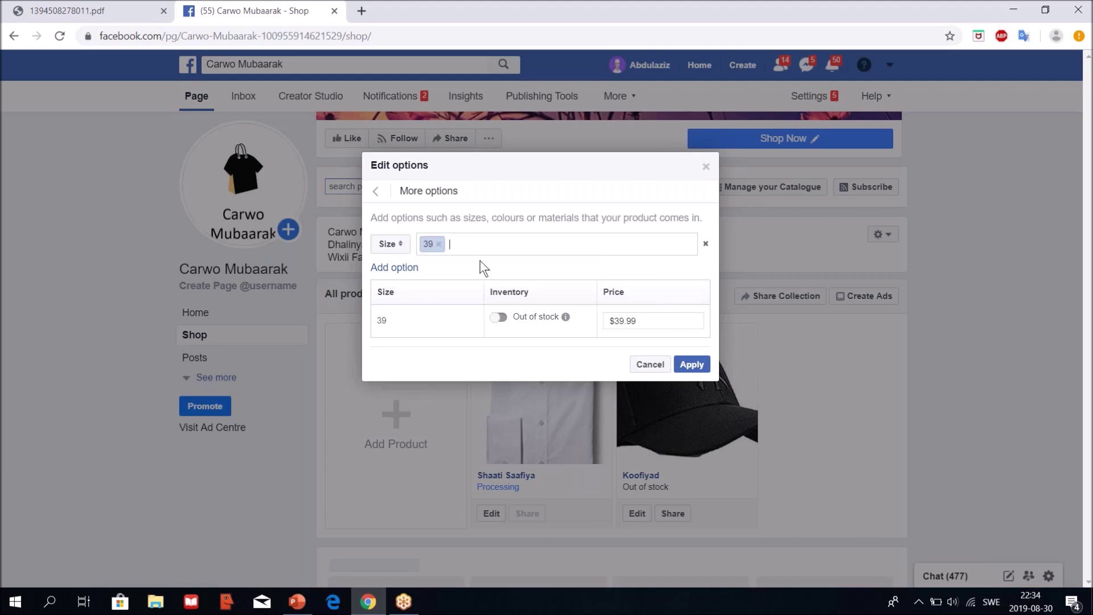
pyautogui.write('40')
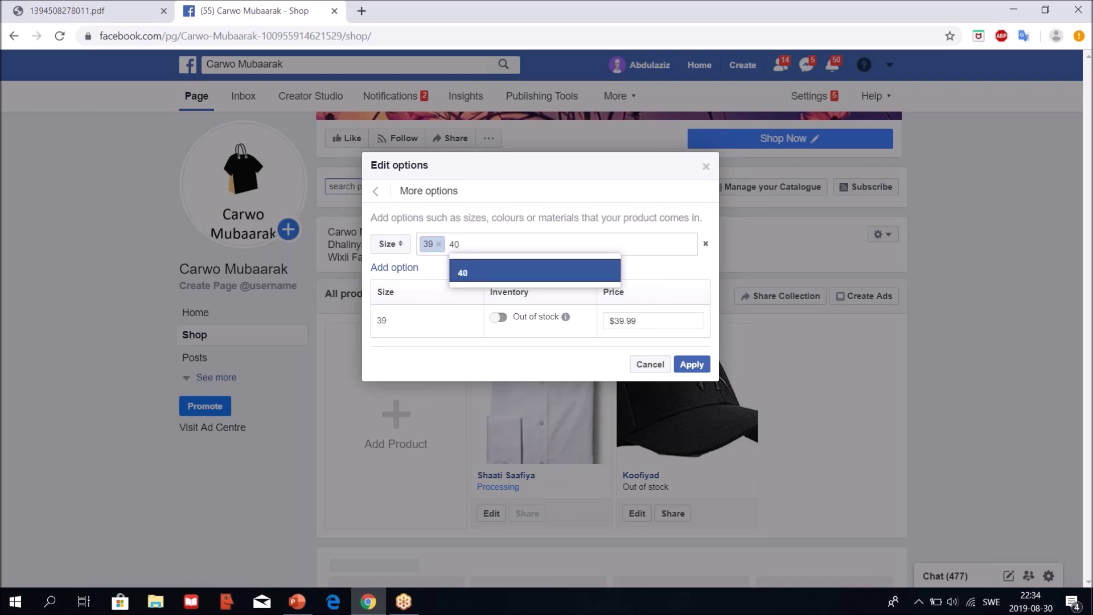
pyautogui.press('Return')
pyautogui.write('41')
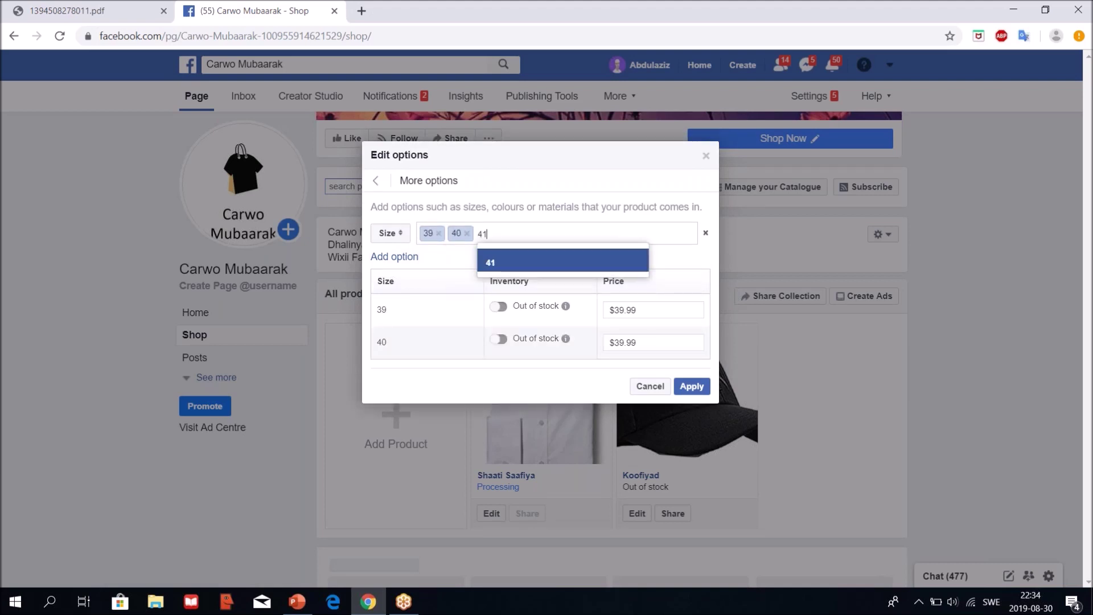
pyautogui.press('Return')
pyautogui.write('42')
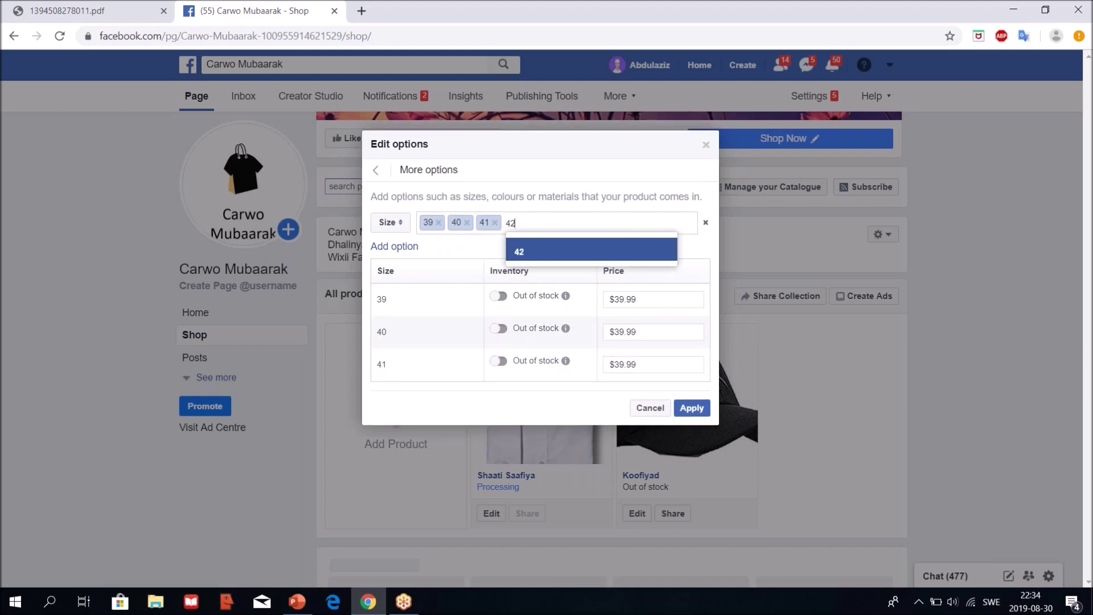
pyautogui.press('Return')
pyautogui.write('43')
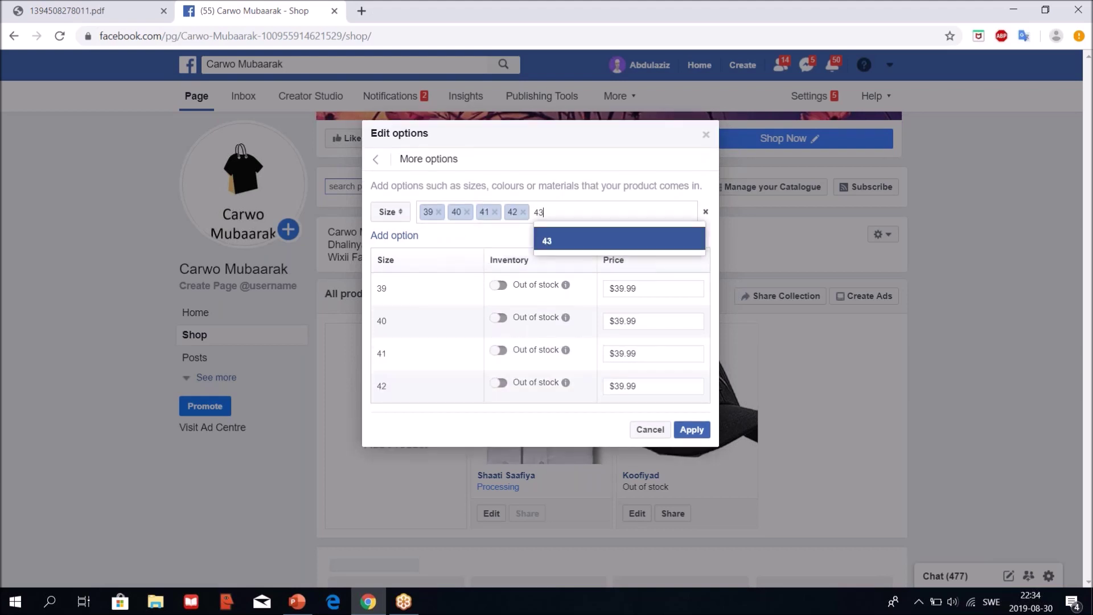
pyautogui.press('Return')
pyautogui.write('44')
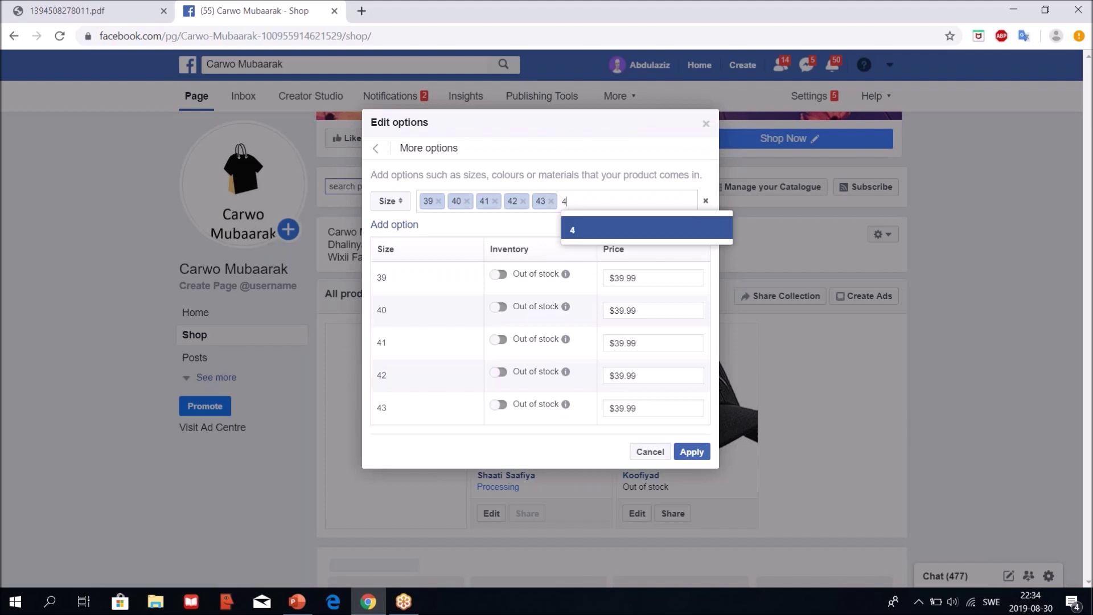
pyautogui.press('Return')
pyautogui.write('45')
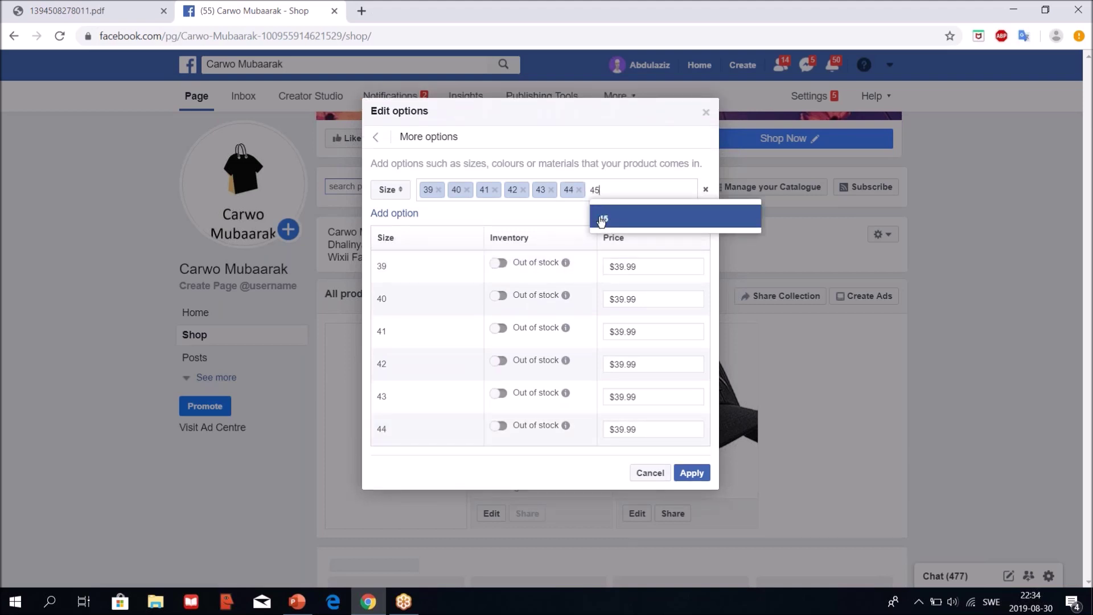
pyautogui.click(602, 221)
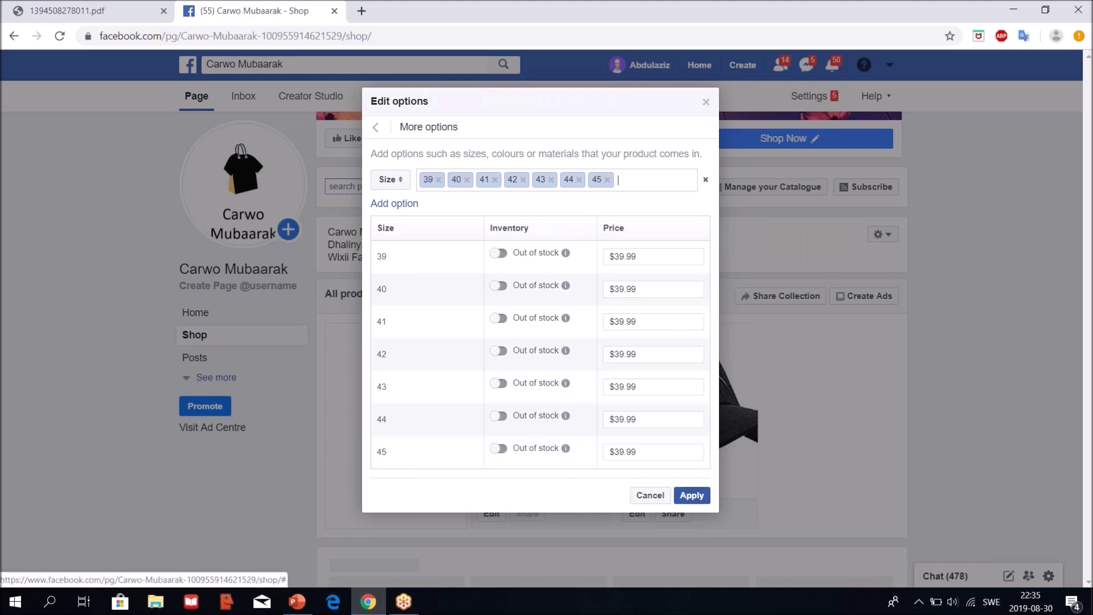
pyautogui.click(691, 496)
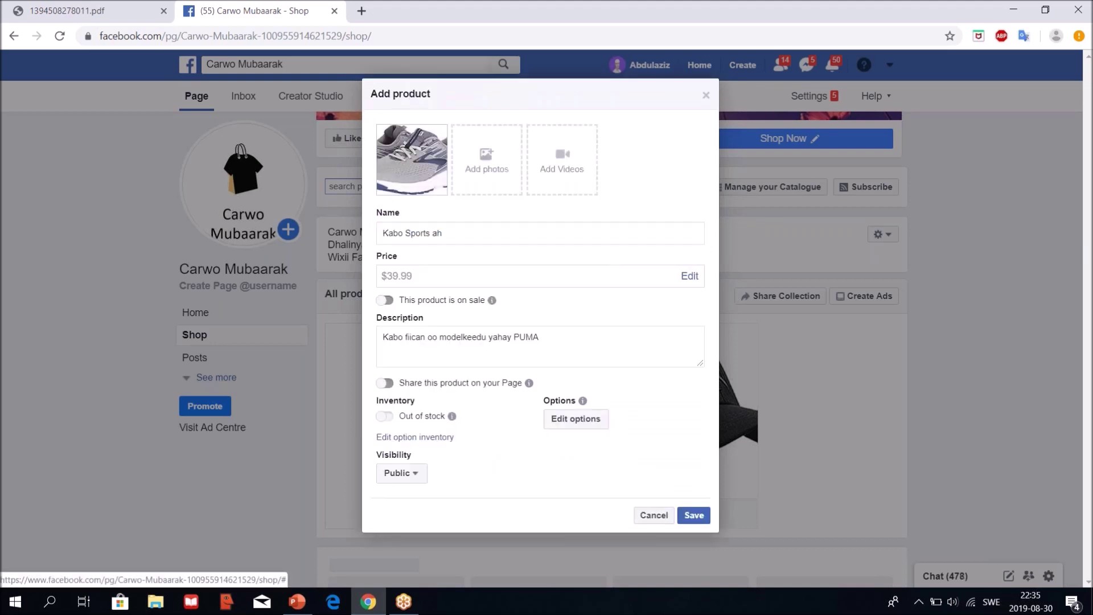
# Step: Turn on sharing of the shoe product on the Page and save the product
pyautogui.click(694, 517)
pyautogui.click(392, 384)
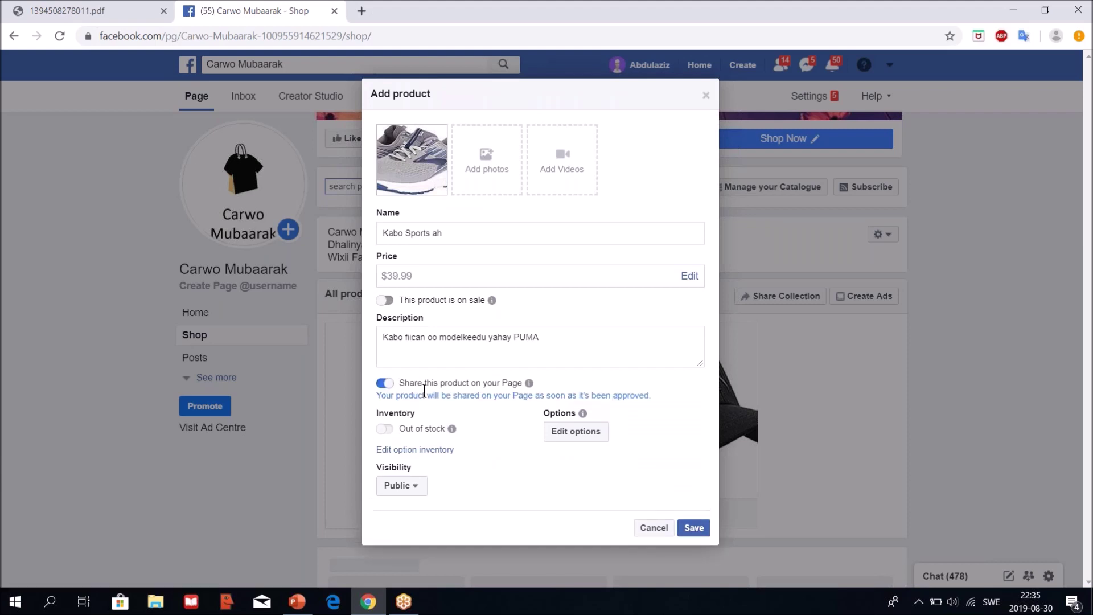
pyautogui.click(694, 528)
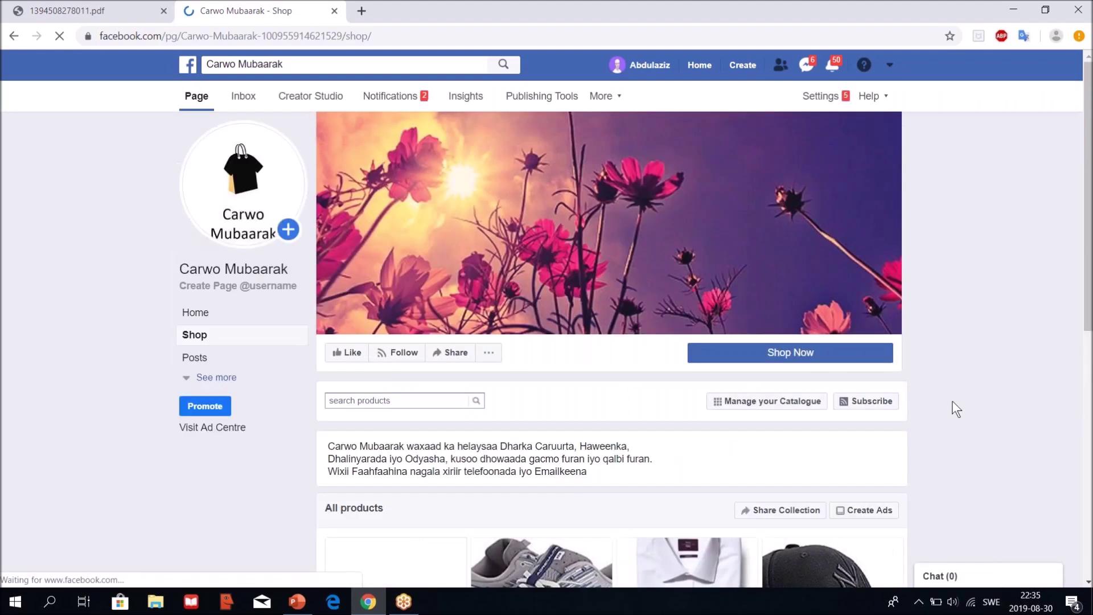
# Step: Open the shop's collections and change the name of the Featured products collection to "Koofiyado"
pyautogui.scroll(-8, 952, 401)
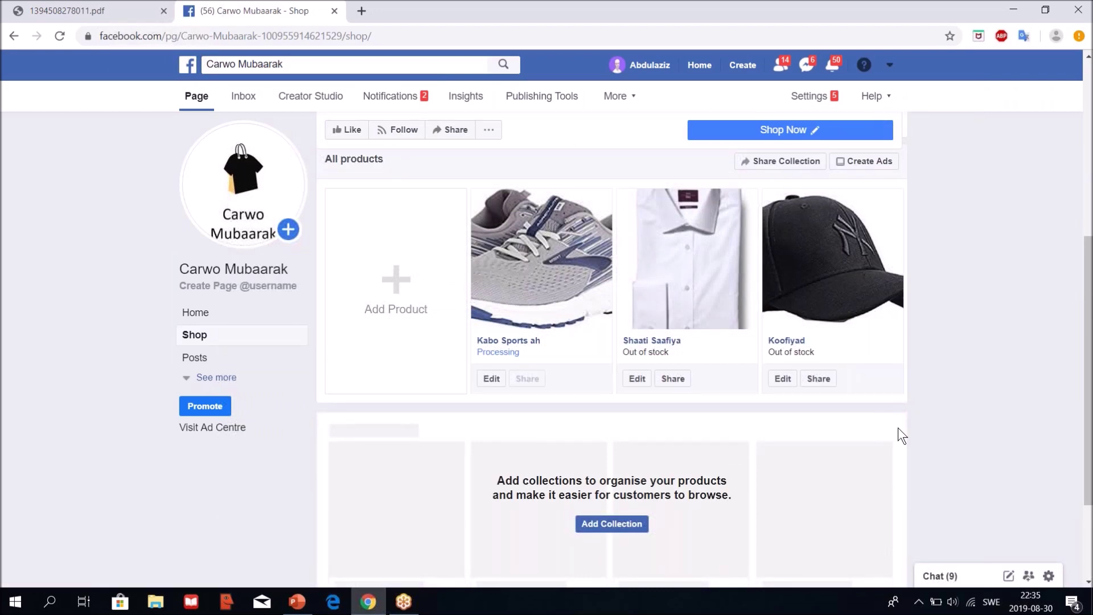
pyautogui.scroll(-3, 898, 429)
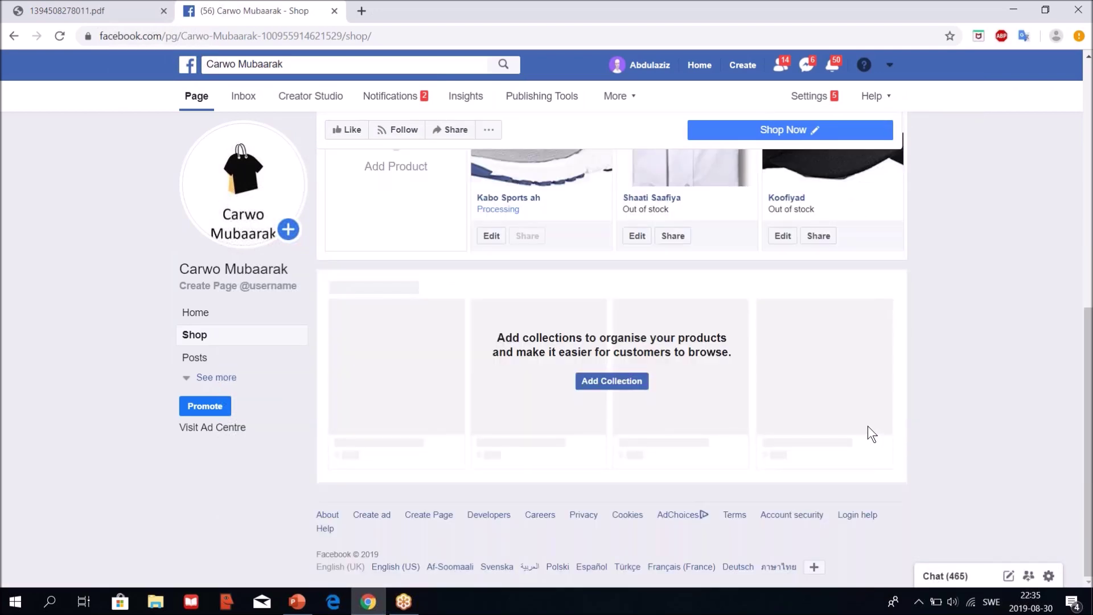
pyautogui.scroll(1, 867, 425)
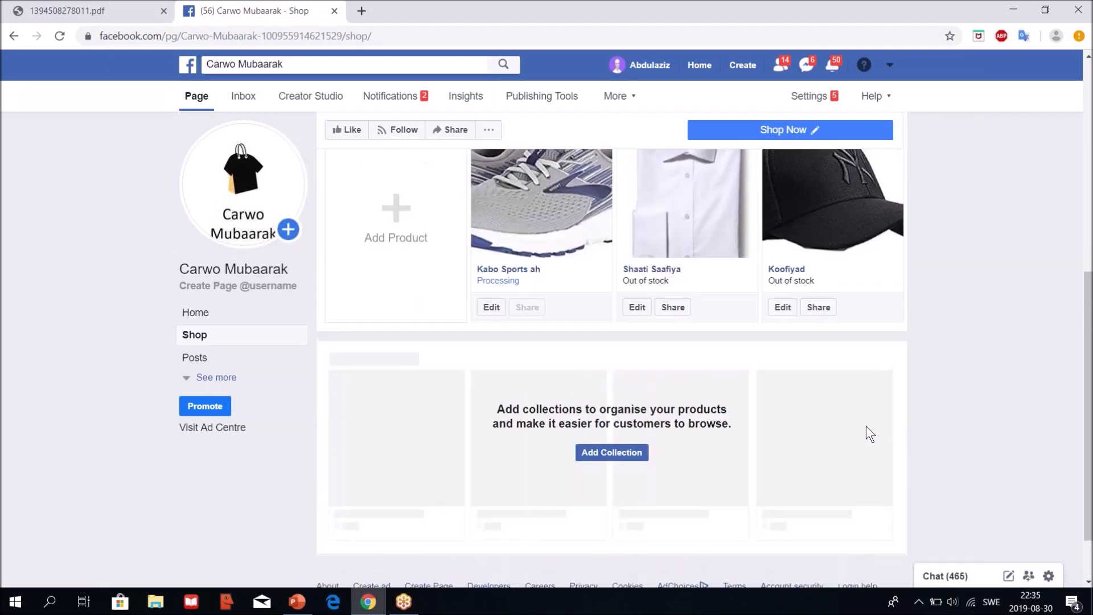
pyautogui.click(612, 458)
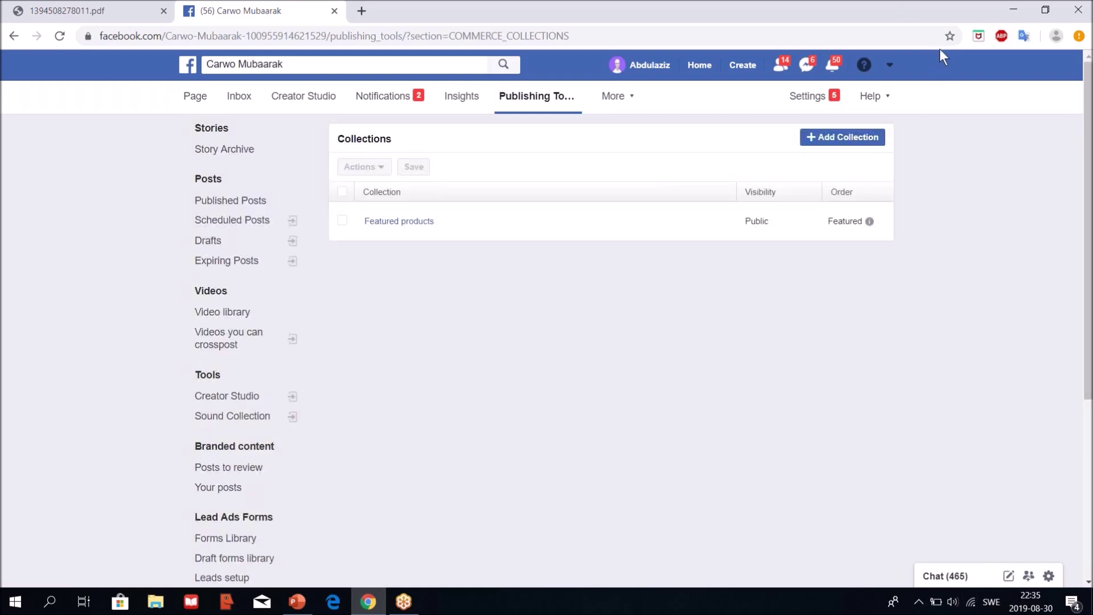
pyautogui.click(414, 226)
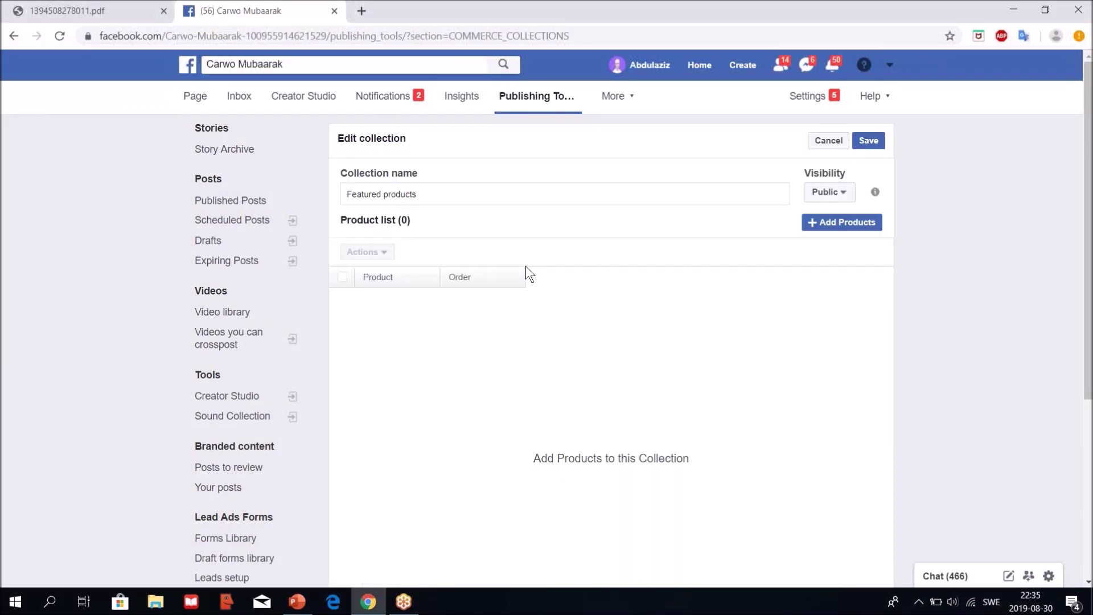
pyautogui.moveTo(441, 194); pyautogui.dragTo(345, 194)
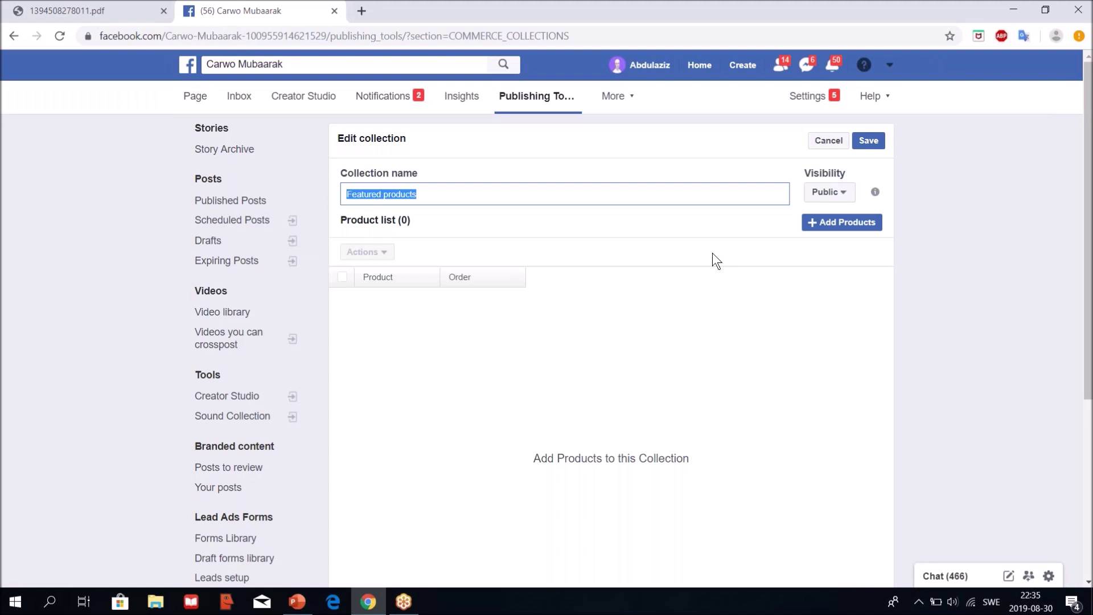
pyautogui.press('BackSpace')
pyautogui.write('Koofiyado')
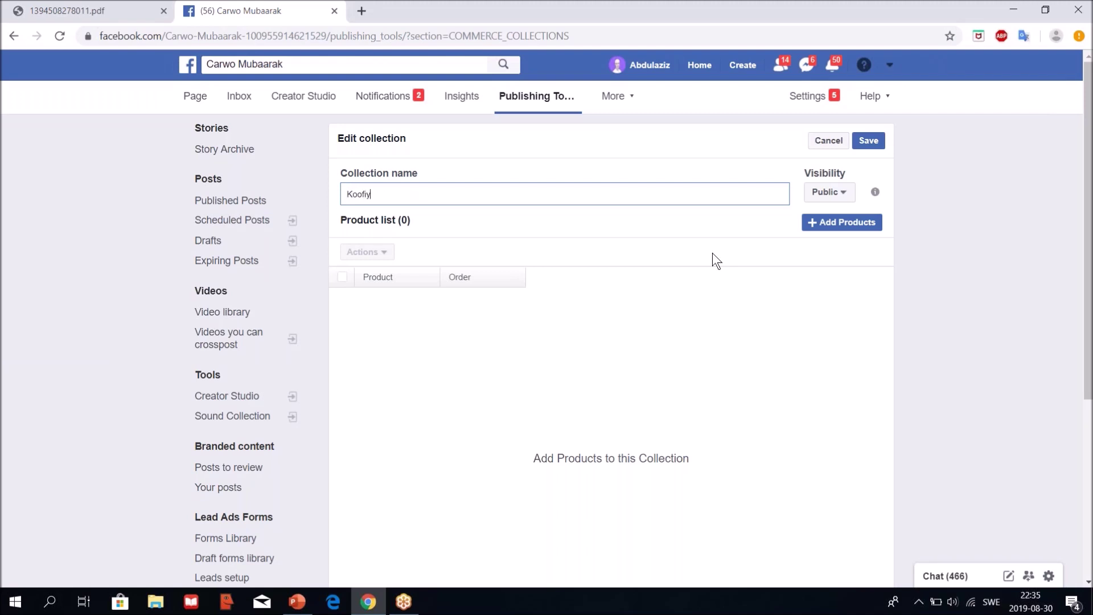
# Step: Add the Koofiyad product to the Koofiyado collection and save the collection
pyautogui.click(834, 227)
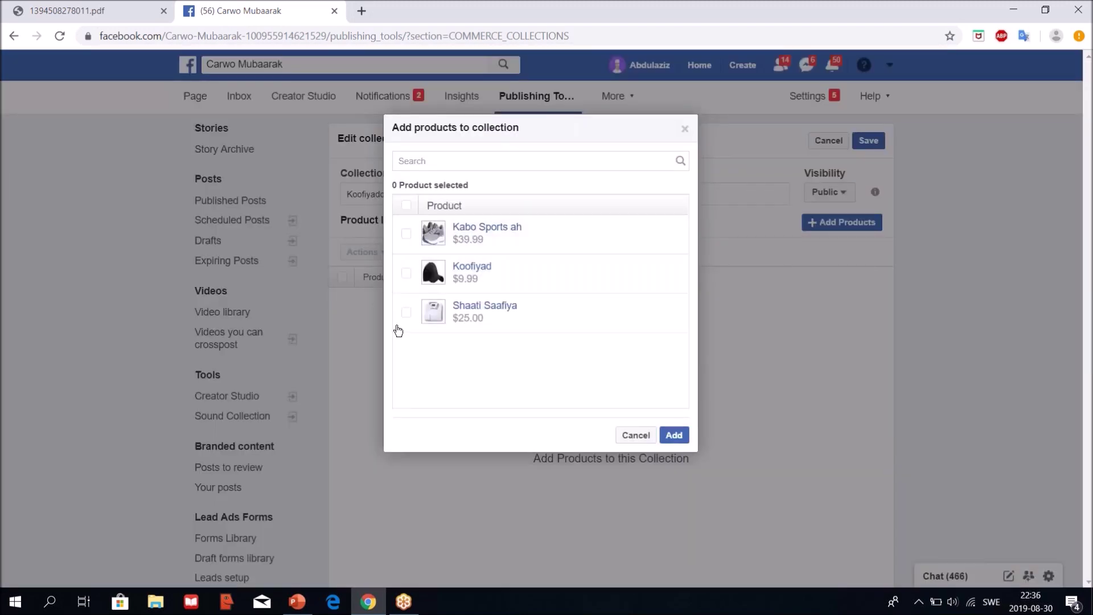
pyautogui.click(407, 274)
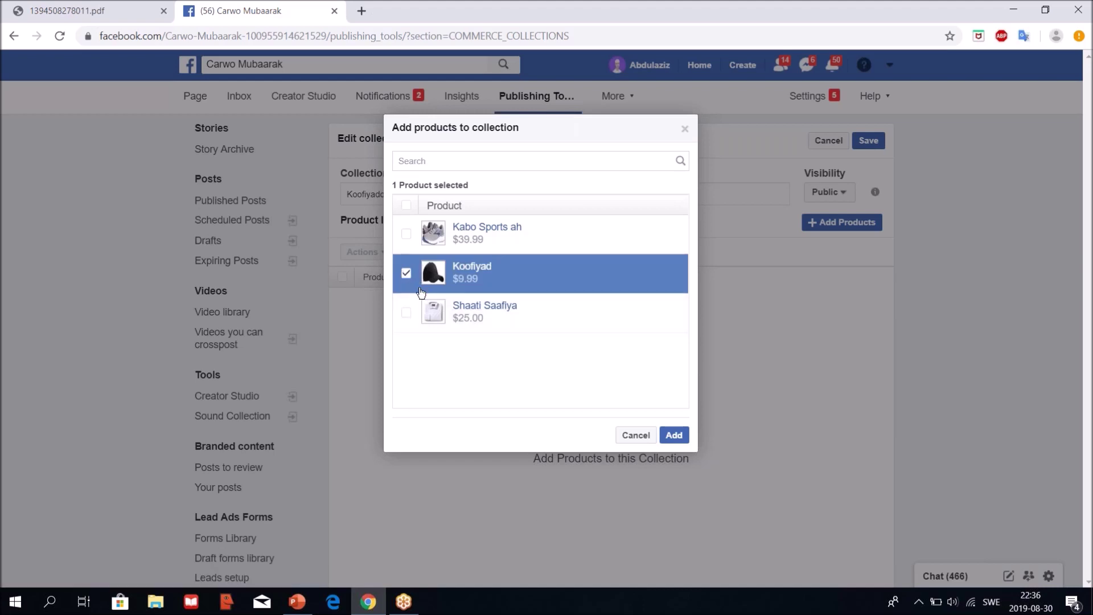
pyautogui.click(672, 436)
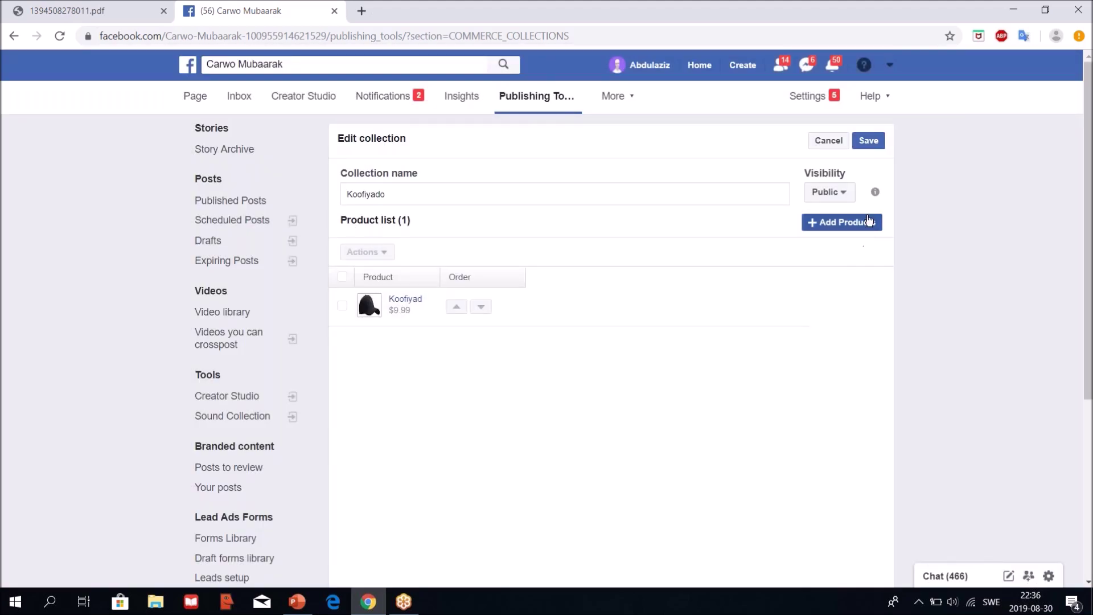
pyautogui.click(868, 142)
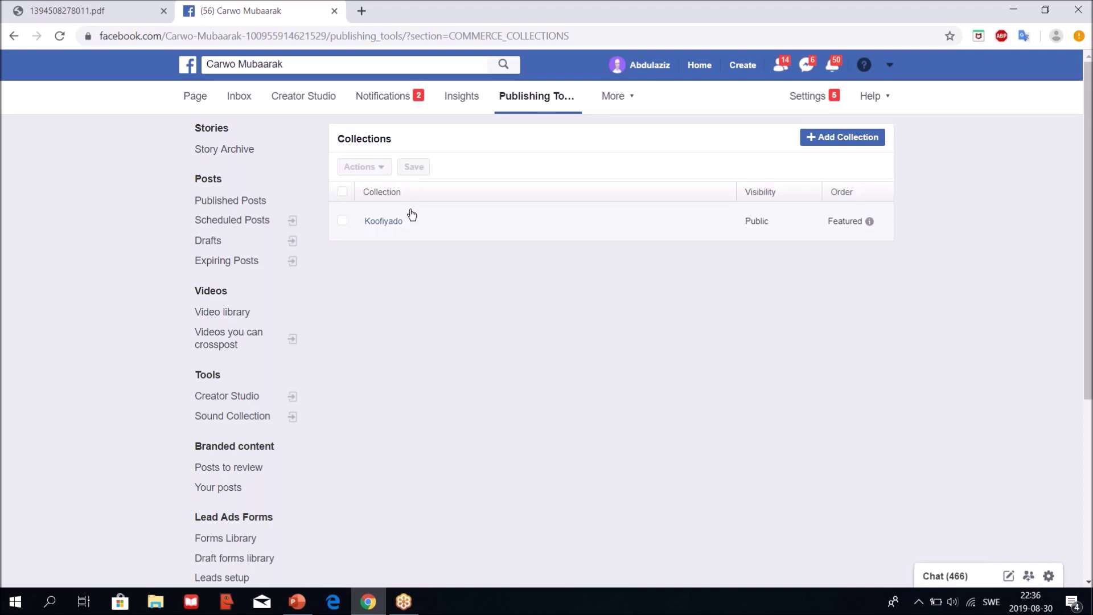
# Step: Return to the Page, go to its Shop section and open the Koofiyad cap's product details
pyautogui.click(195, 98)
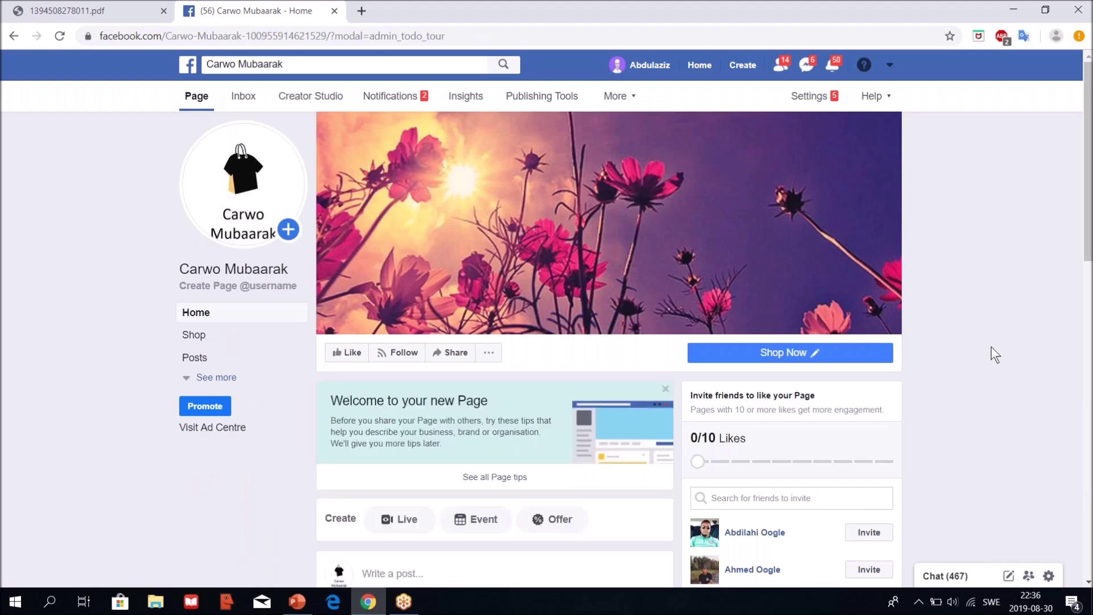
pyautogui.scroll(-1, 991, 347)
pyautogui.scroll(-10, 992, 347)
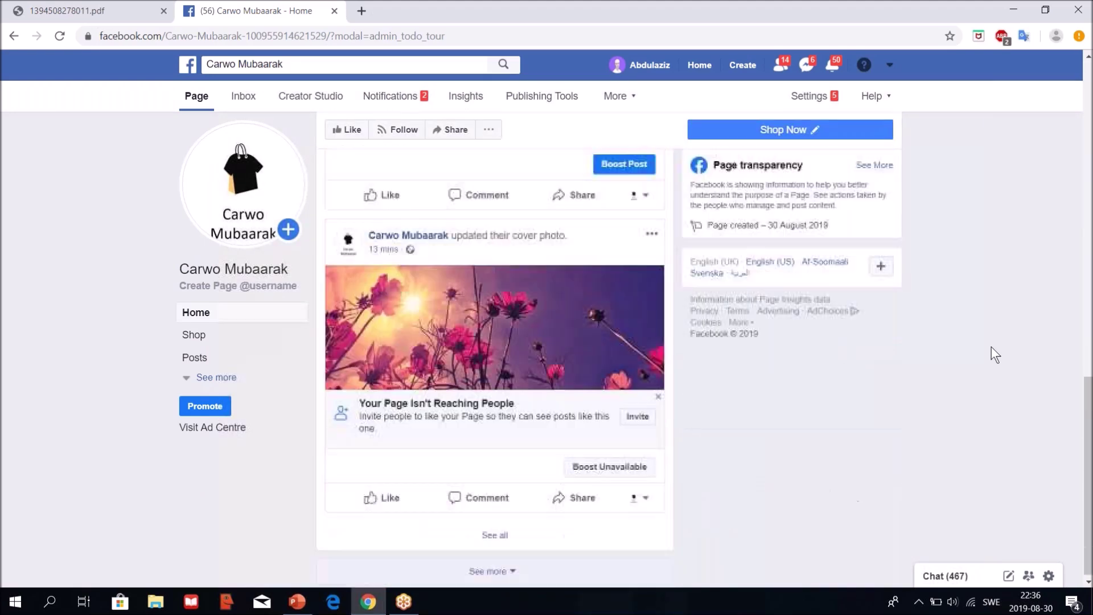
pyautogui.scroll(10, 991, 347)
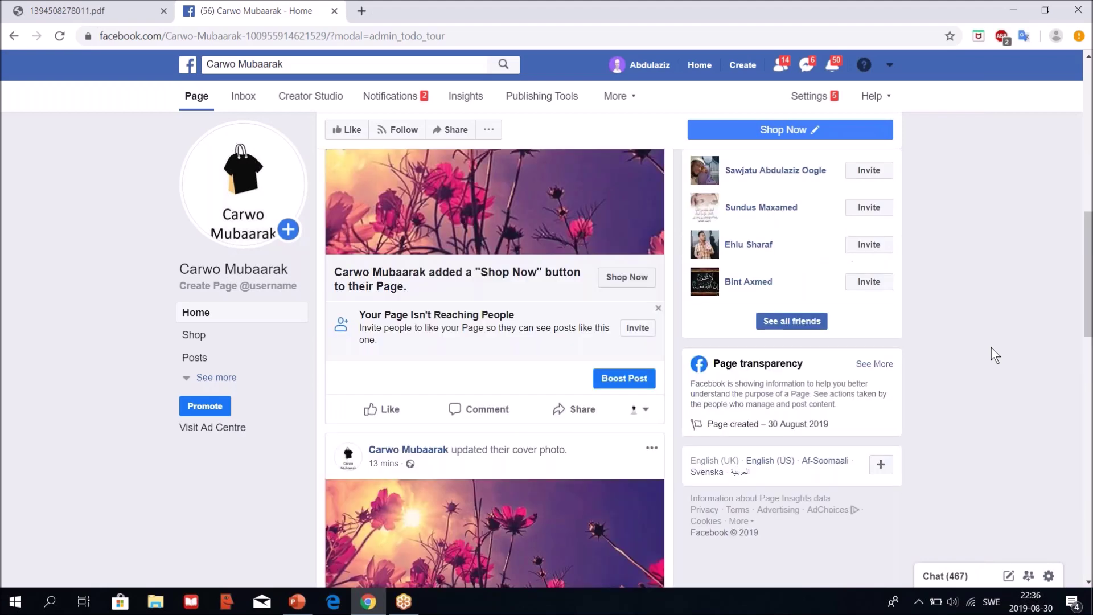
pyautogui.click(208, 338)
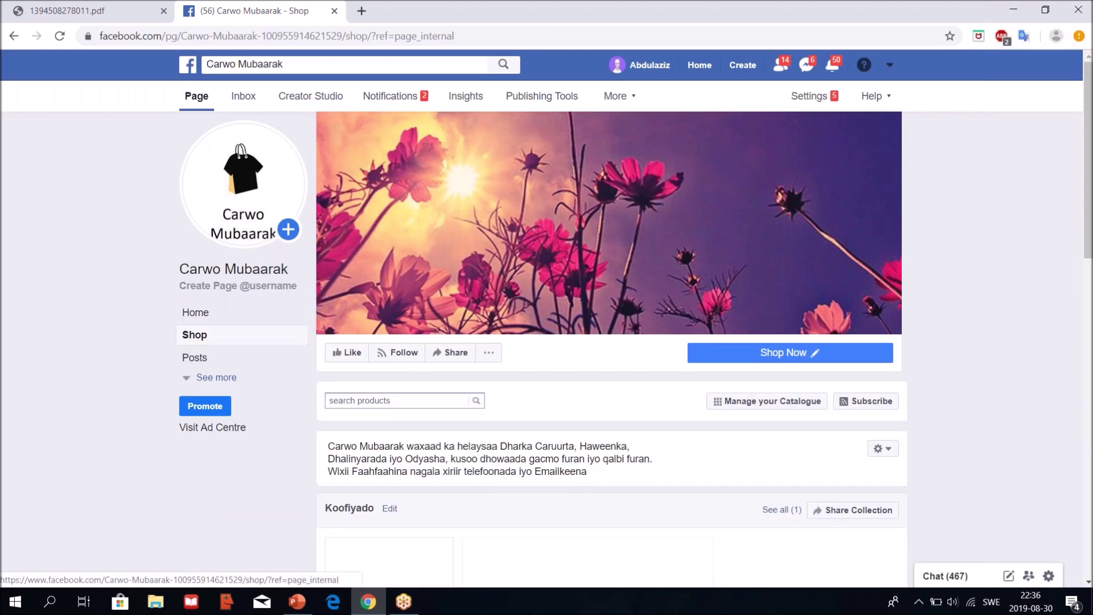
pyautogui.scroll(-6, 527, 439)
pyautogui.scroll(-2, 569, 449)
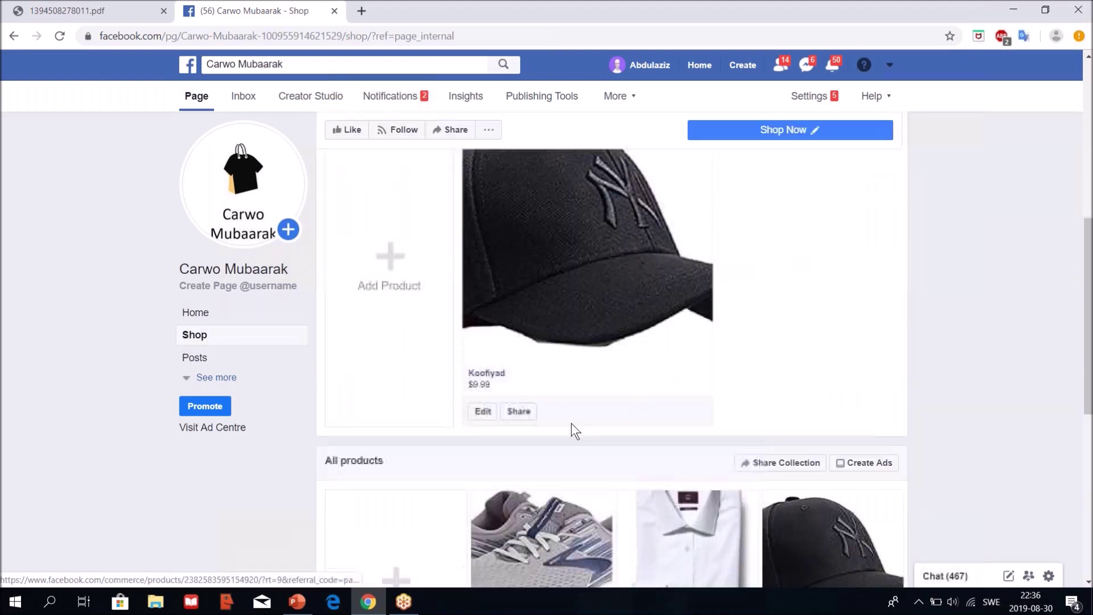
pyautogui.scroll(2, 573, 341)
pyautogui.click(676, 357)
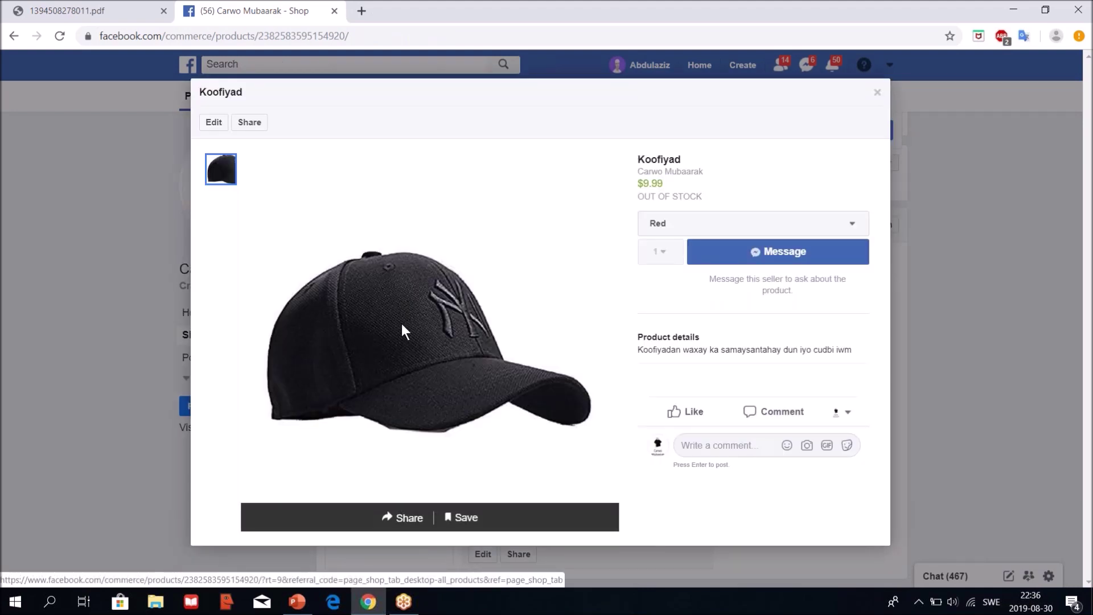
pyautogui.hotkey('ctrl', '2')
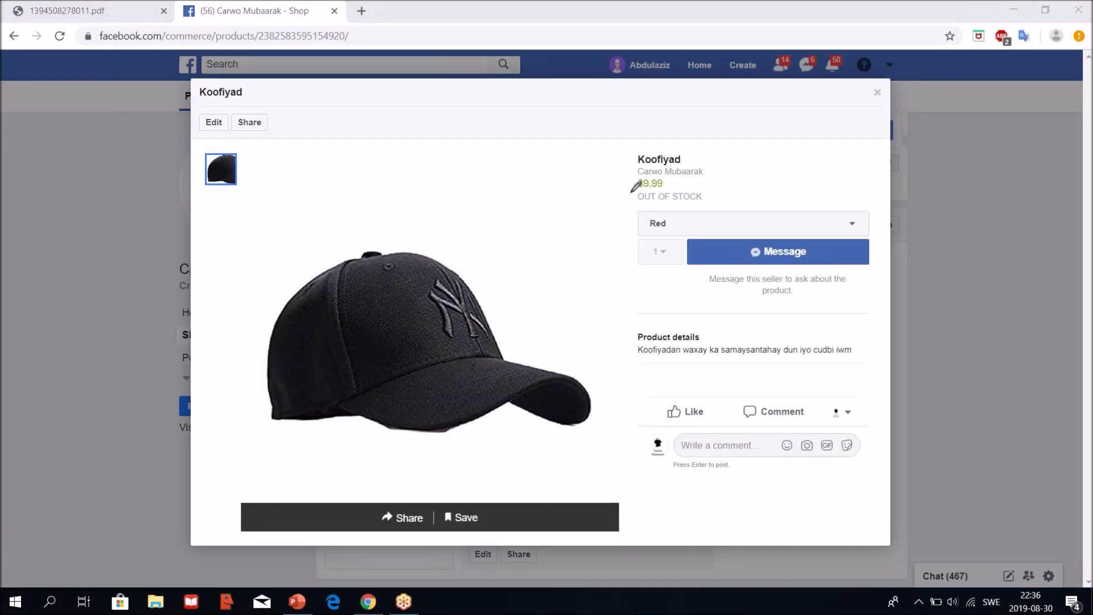
pyautogui.moveTo(652, 166)
pyautogui.mouseDown()
pyautogui.moveTo(684, 165)
pyautogui.moveTo(629, 199)
pyautogui.mouseUp()
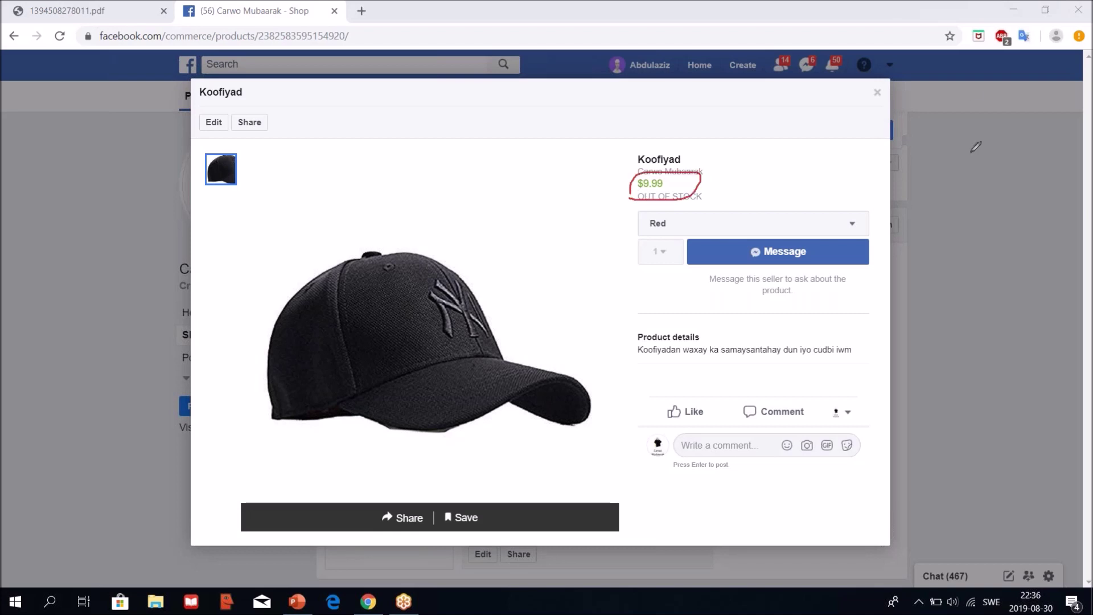
pyautogui.press('e')
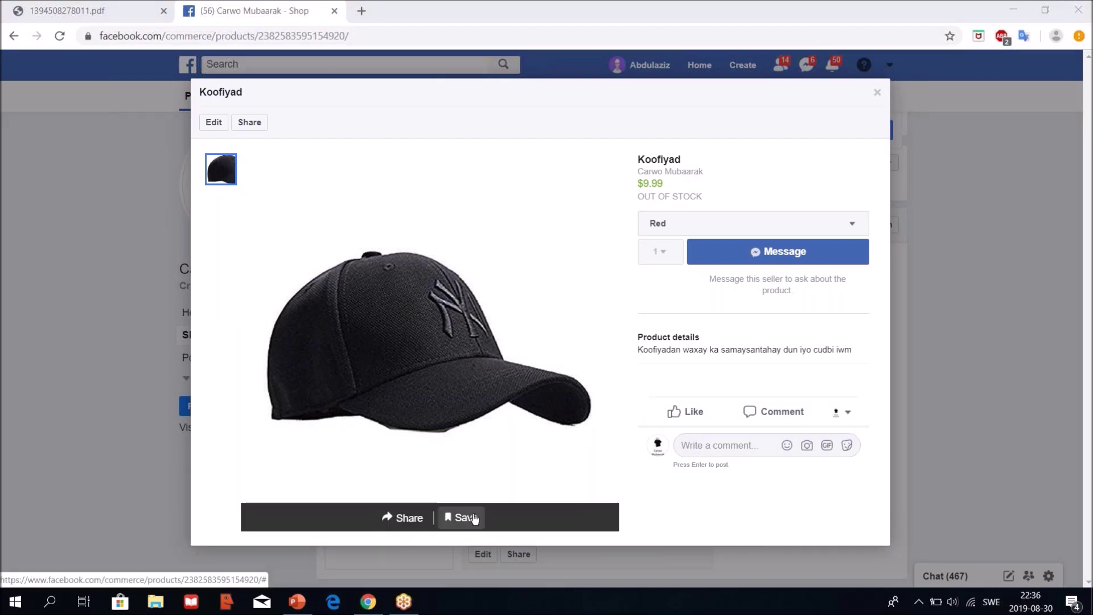
# Step: React to the Koofiyad cap with Love and choose the colours Black, White and Red in turn
pyautogui.moveTo(683, 411)
pyautogui.click(687, 378)
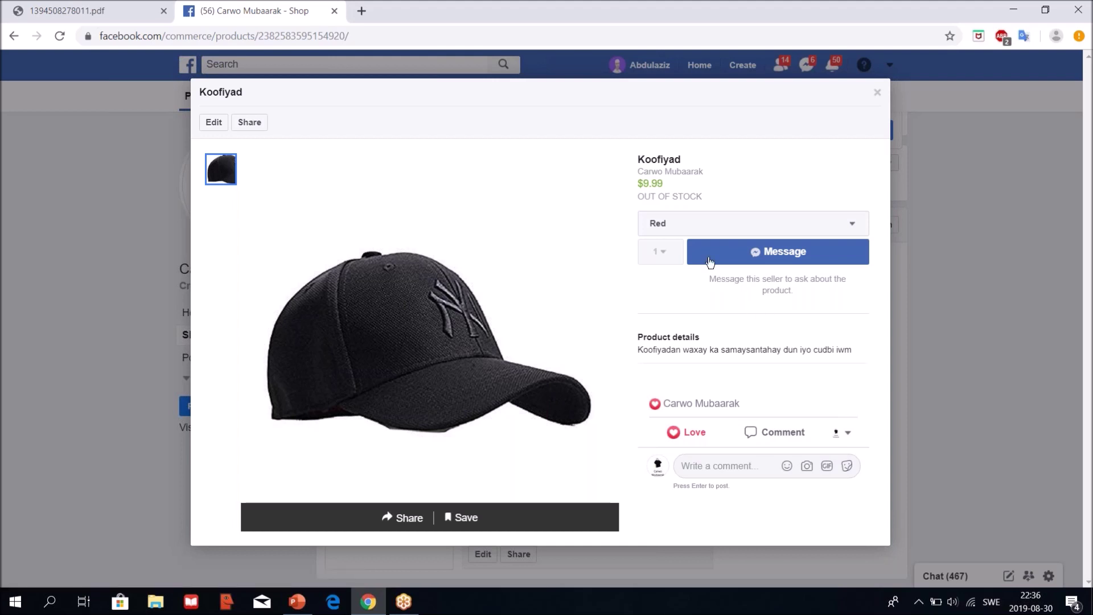
pyautogui.click(693, 225)
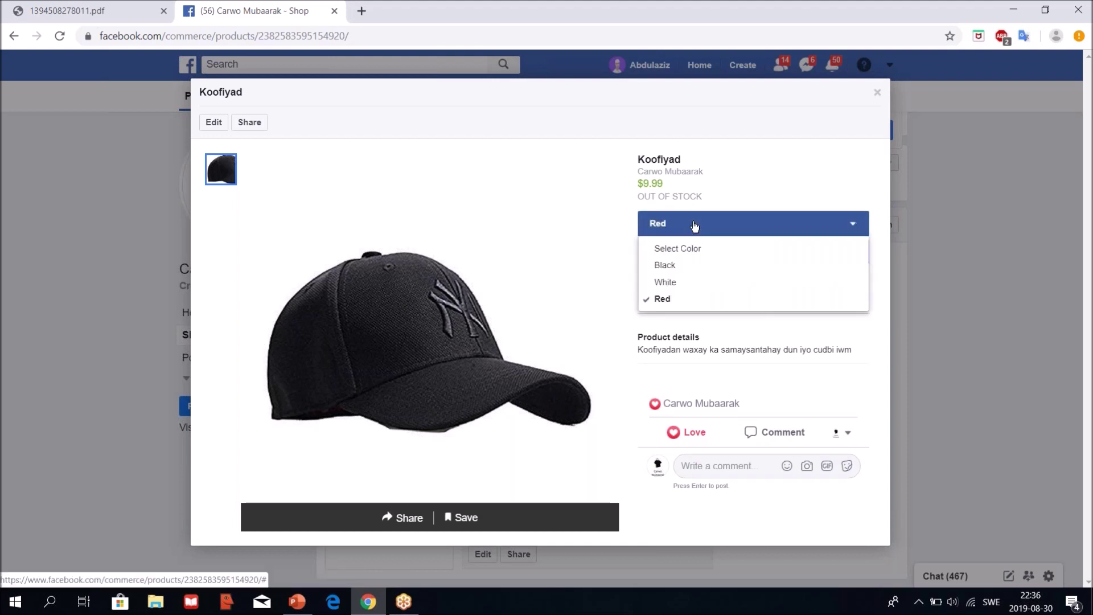
pyautogui.click(678, 265)
pyautogui.click(683, 235)
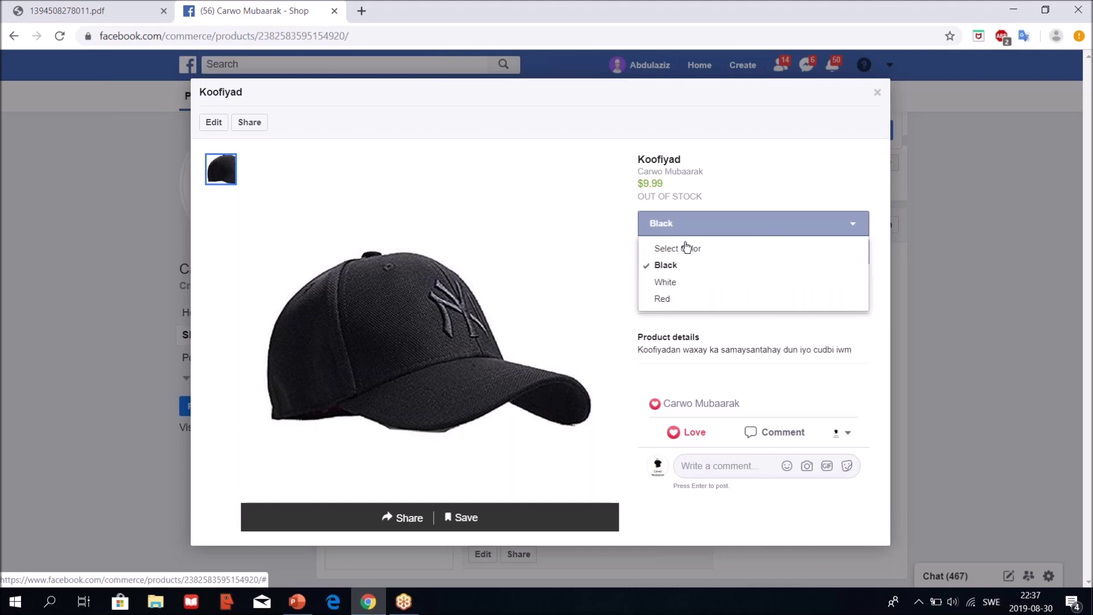
pyautogui.click(682, 276)
pyautogui.click(690, 225)
pyautogui.click(677, 298)
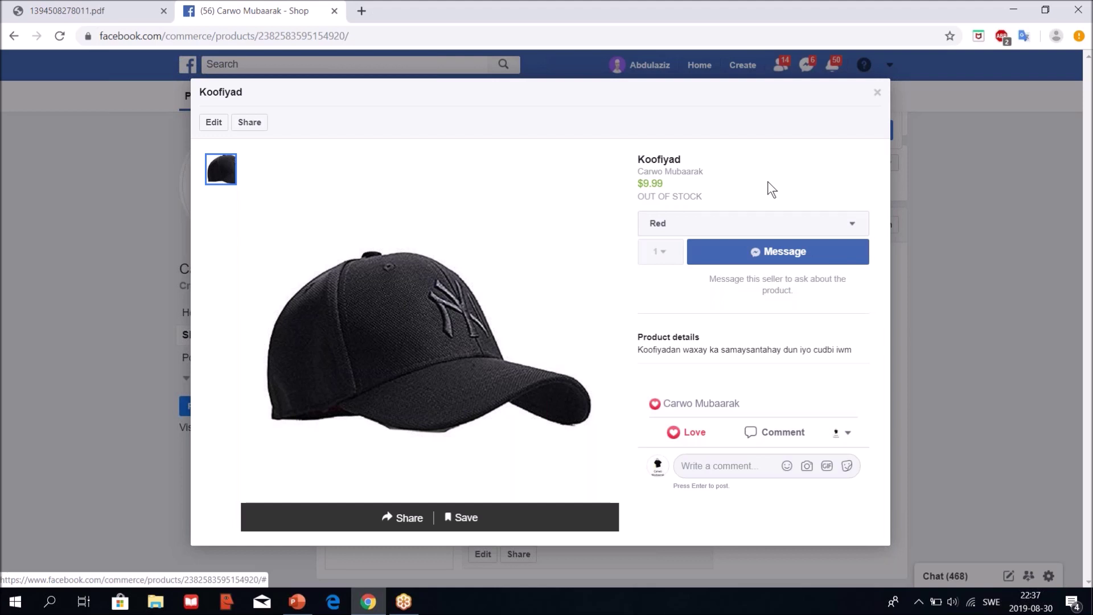
# Step: Start a message to the seller about the cap and replace the default text with "Waxaan rabaa Koofiyadan"
pyautogui.click(778, 261)
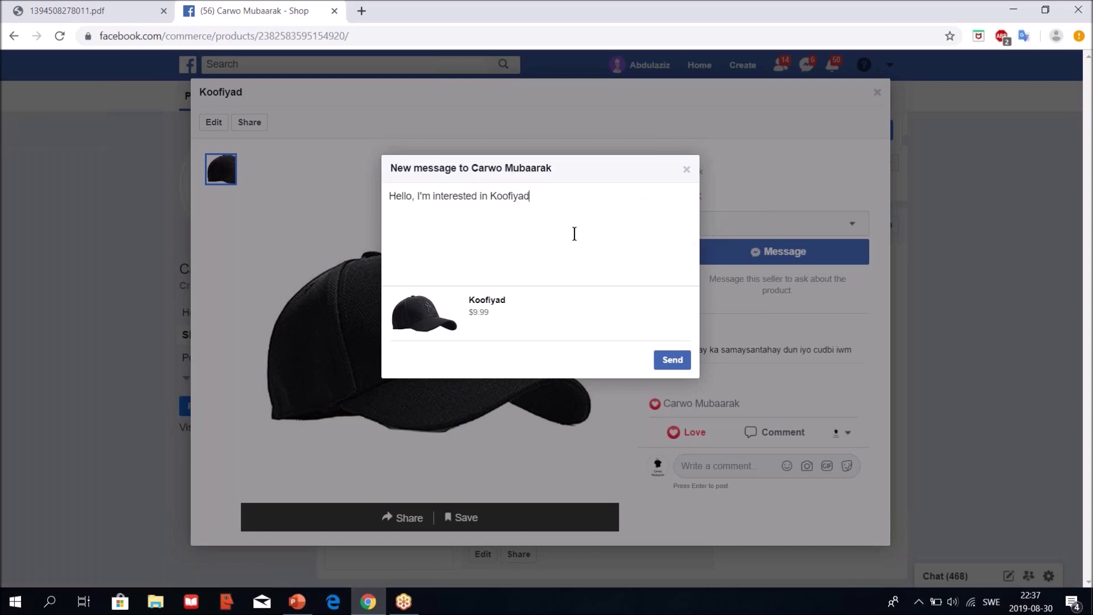
pyautogui.press('BackSpace')
pyautogui.press('BackSpace')
pyautogui.press('BackSpace')
pyautogui.press('BackSpace')
pyautogui.press('BackSpace')
pyautogui.press('BackSpace')
pyautogui.press('BackSpace')
pyautogui.press('BackSpace')
pyautogui.press('BackSpace')
pyautogui.press('BackSpace')
pyautogui.press('BackSpace')
pyautogui.press('BackSpace')
pyautogui.press('BackSpace')
pyautogui.press('BackSpace')
pyautogui.press('BackSpace')
pyautogui.press('BackSpace')
pyautogui.press('BackSpace')
pyautogui.press('BackSpace')
pyautogui.press('BackSpace')
pyautogui.press('BackSpace')
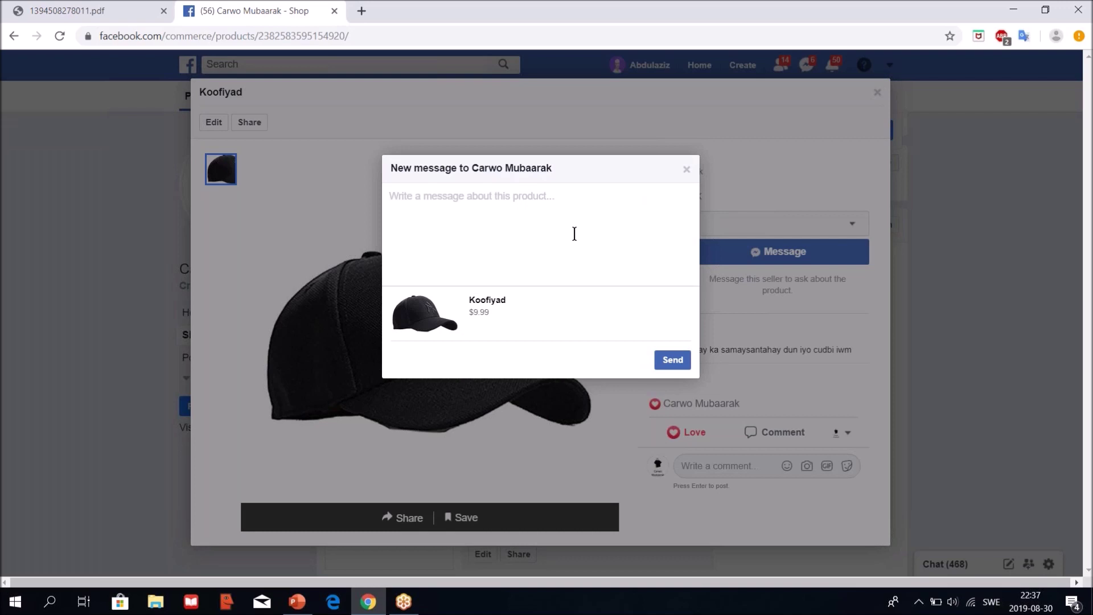
pyautogui.write('Waxaan rabaa')
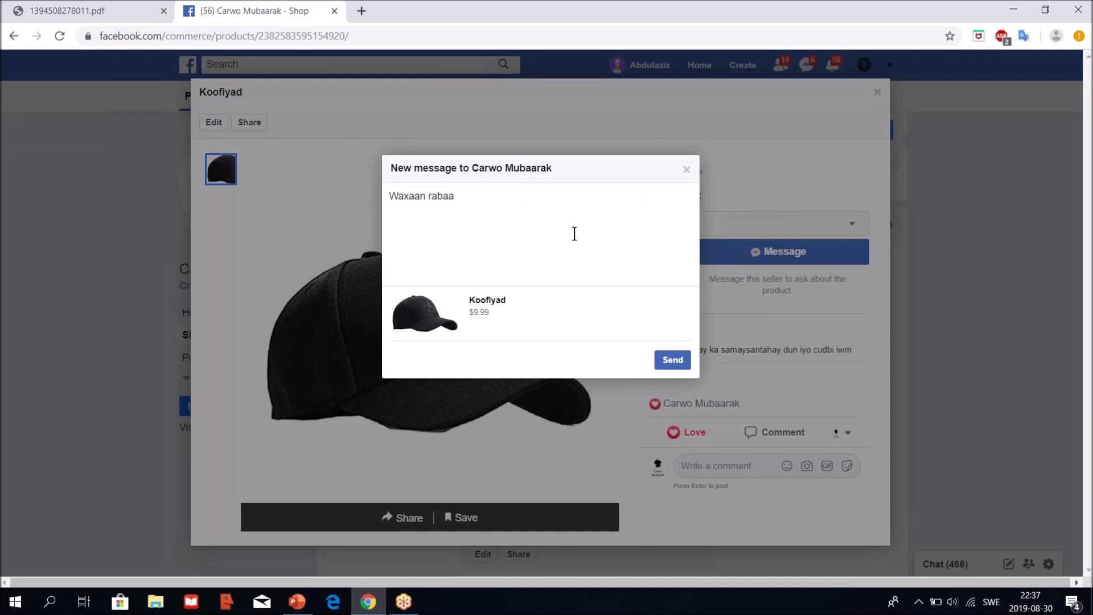
pyautogui.write(' Koofi')
pyautogui.write('ee l')
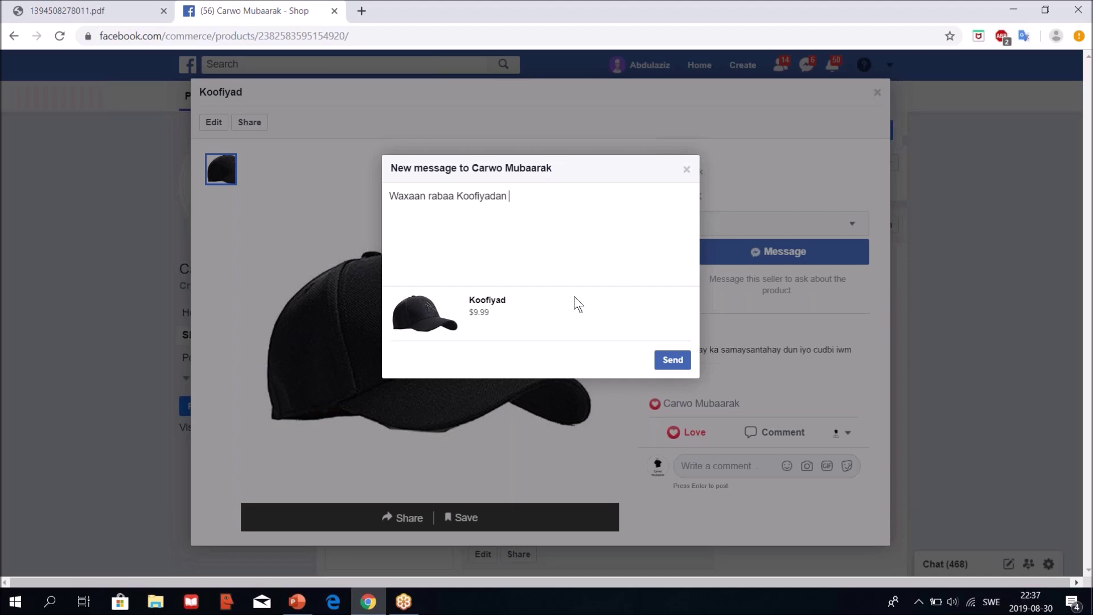